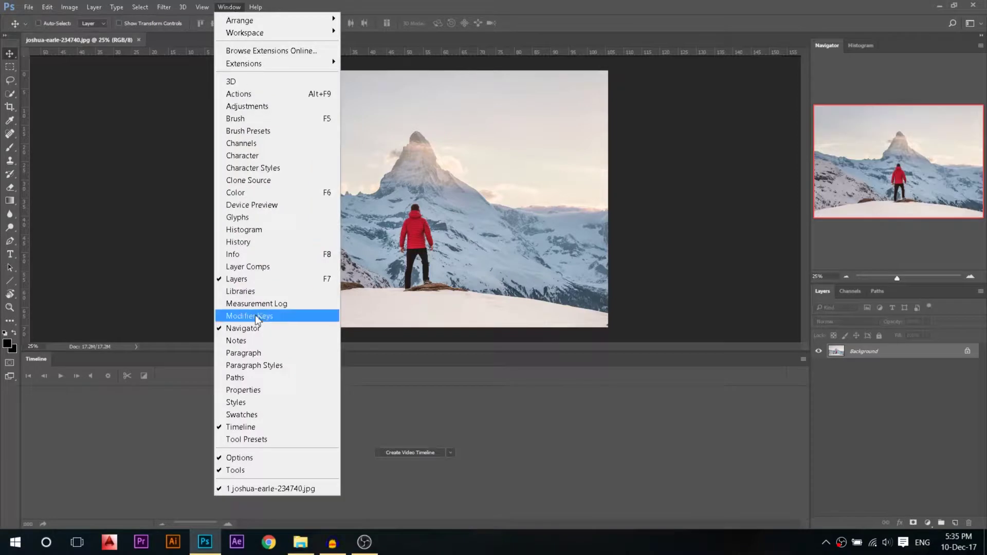
Step: Hide the Timeline and crop the photo equally from both sides to a portrait format around the man and mountain
click(250, 428)
alt+scroll(380, 319, up, 3)
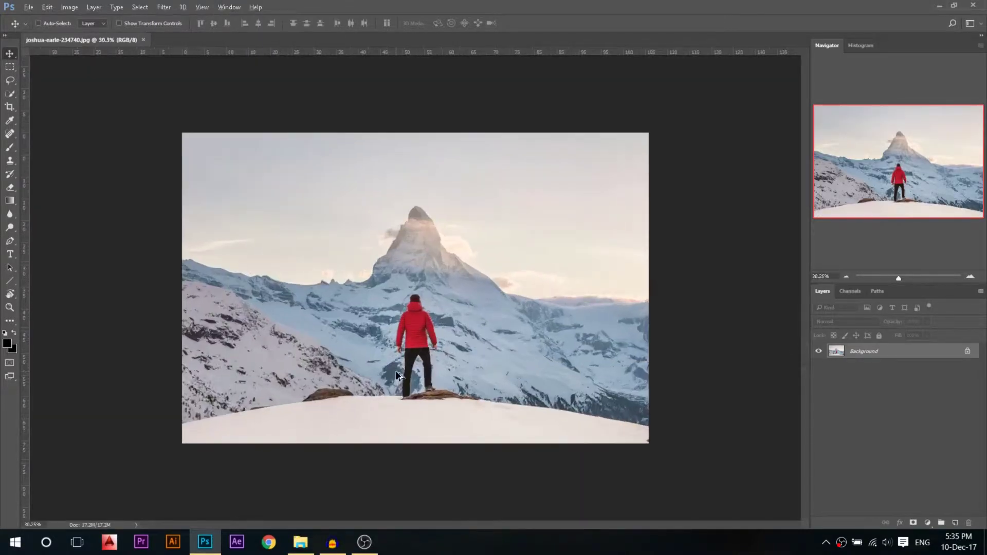
click(9, 108)
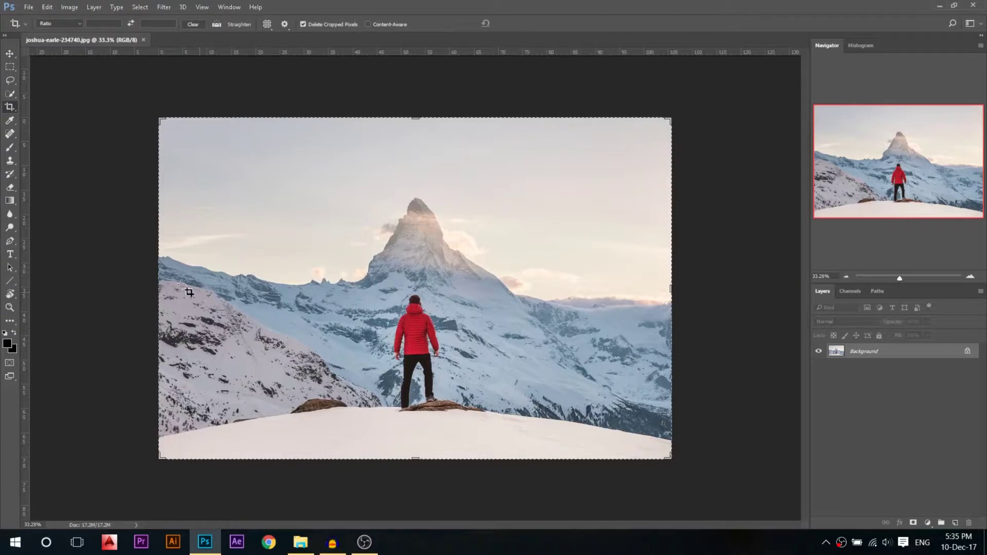
mouse_move(157, 284)
mouse_down()
mouse_move(281, 286)
mouse_move(270, 288)
mouse_up()
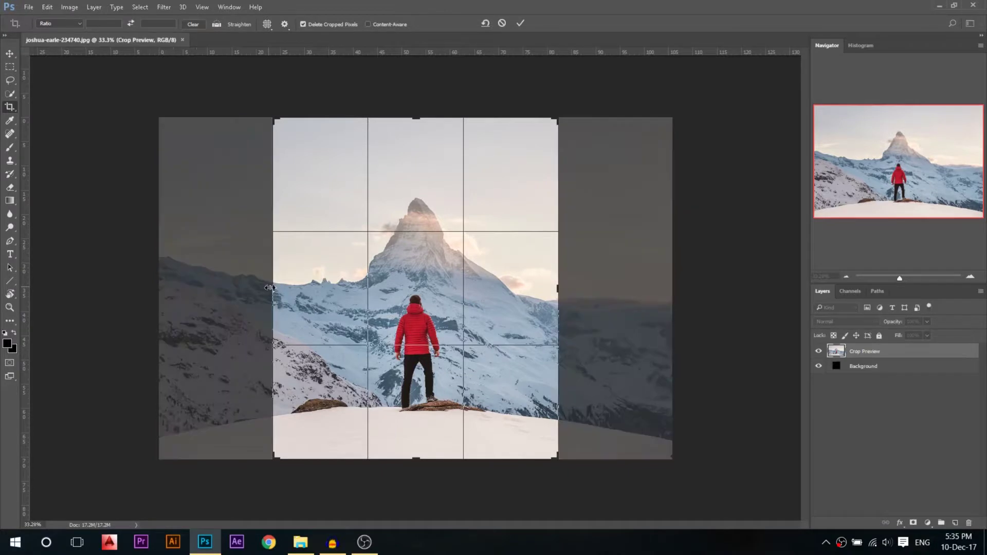
key(Return)
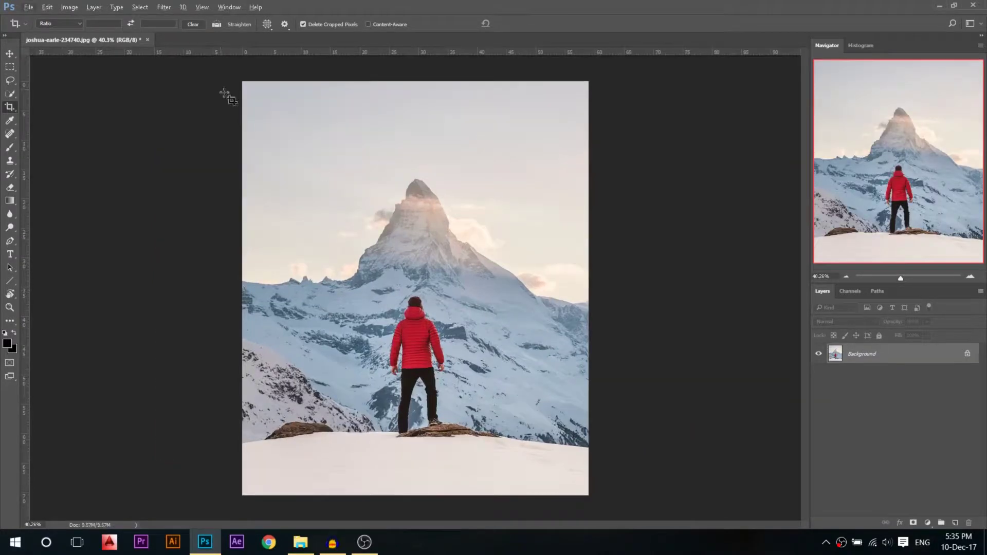
click(10, 54)
key(ctrl+minus)
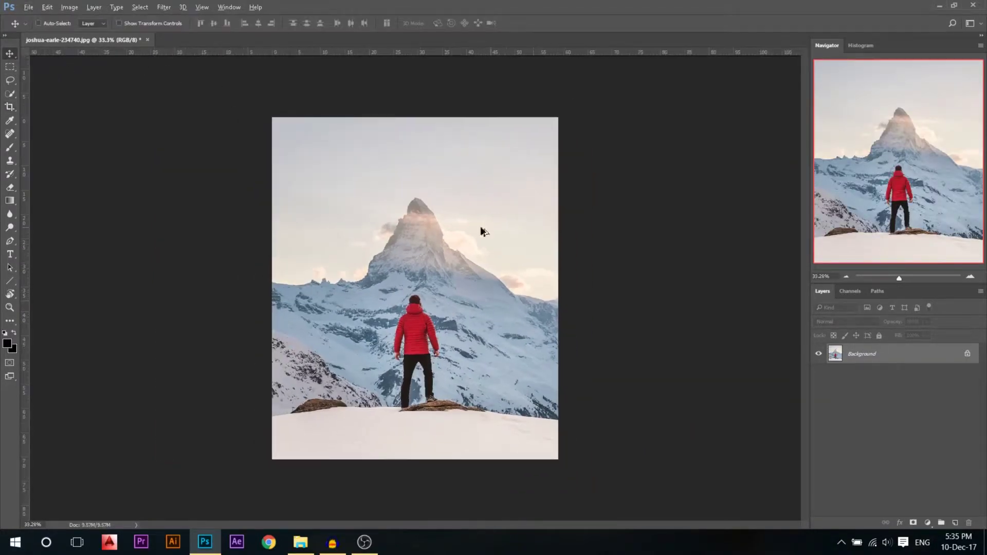
Step: Resize the cropped image to 976 pixels wide
click(69, 7)
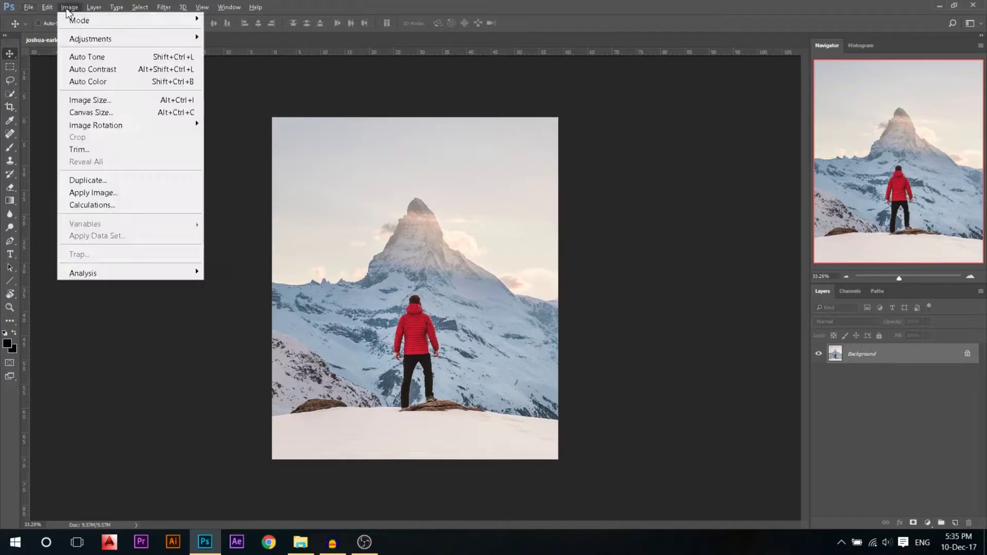
click(119, 99)
text(976)
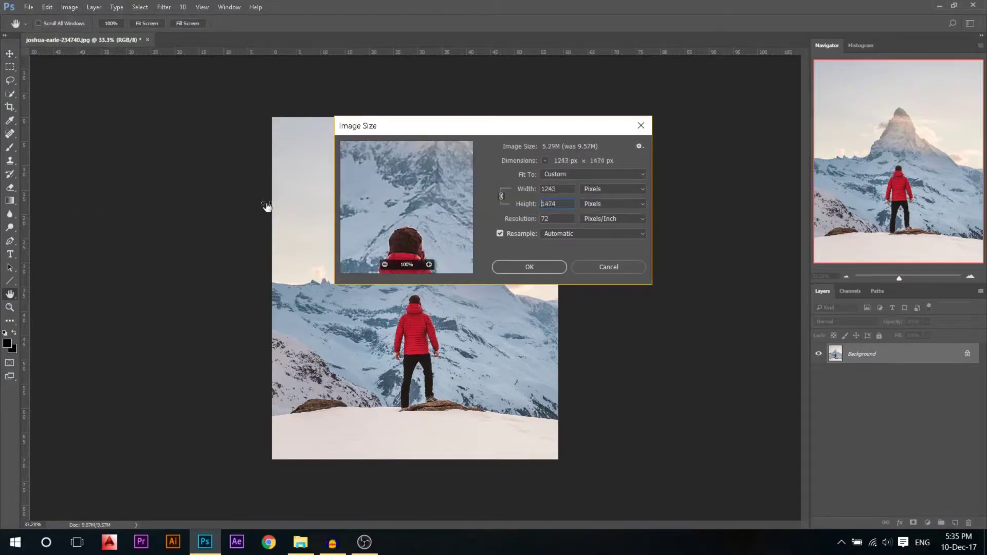
click(531, 268)
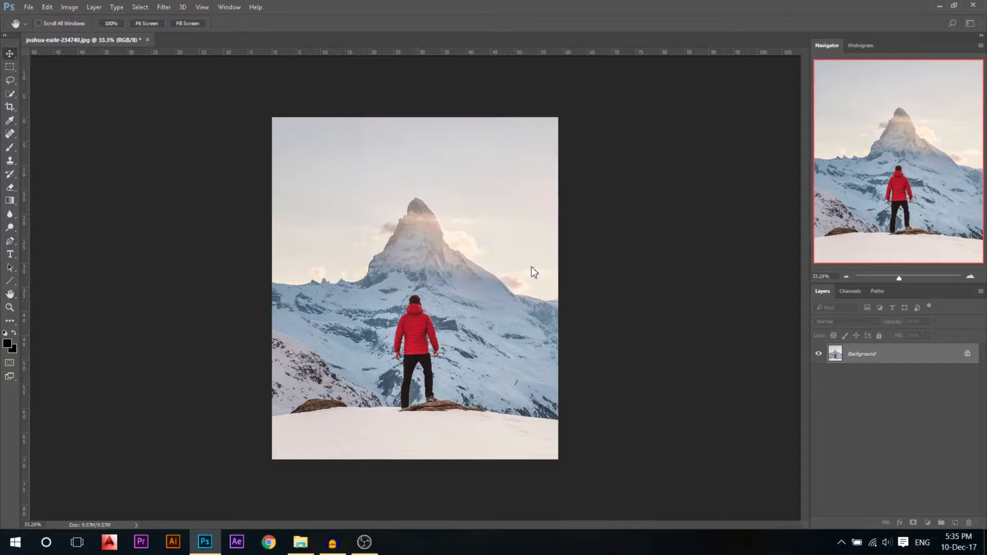
key(ctrl+0)
scroll(522, 267, down, 1)
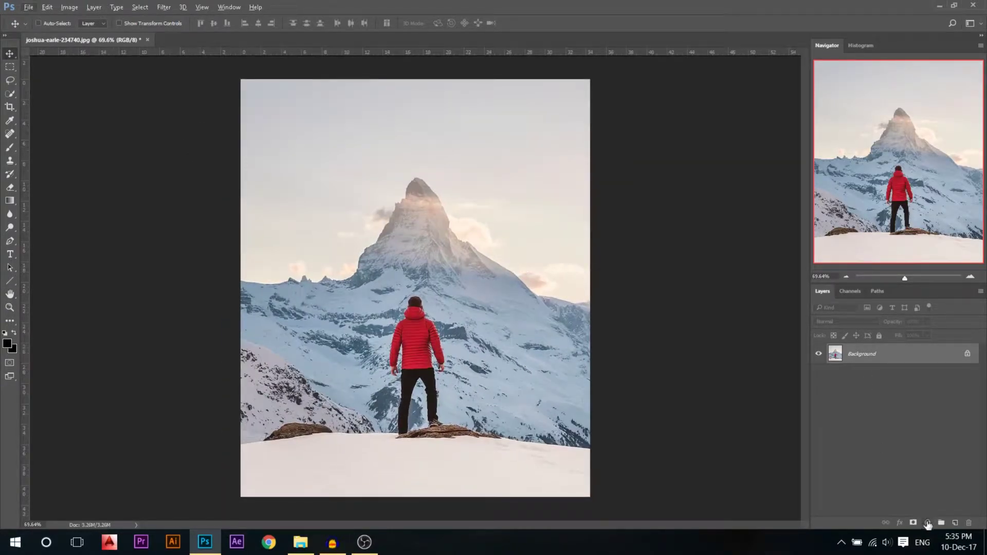
Step: Add a Curves adjustment clipped to the background and pull down its highlights and shadows to darken the whole photo strongly
click(928, 523)
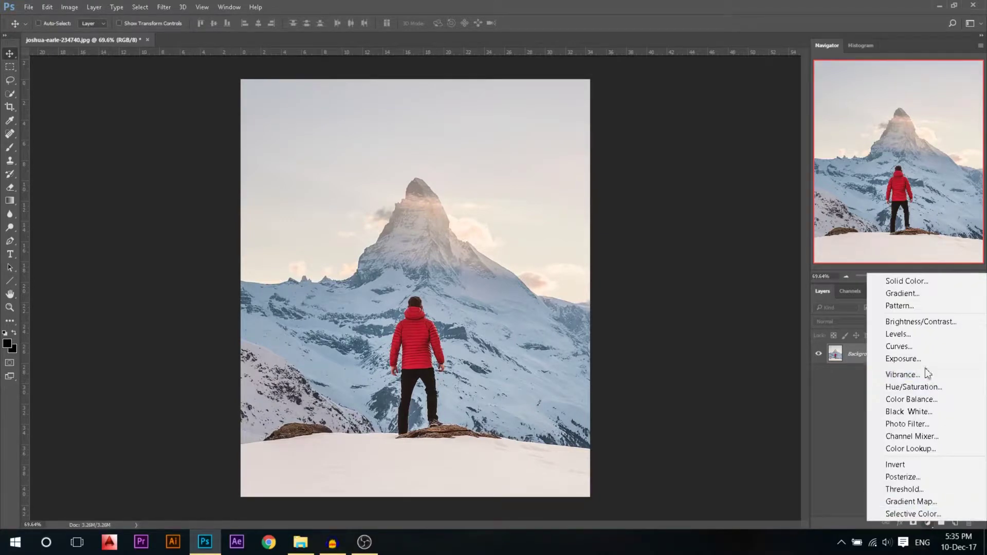
click(917, 346)
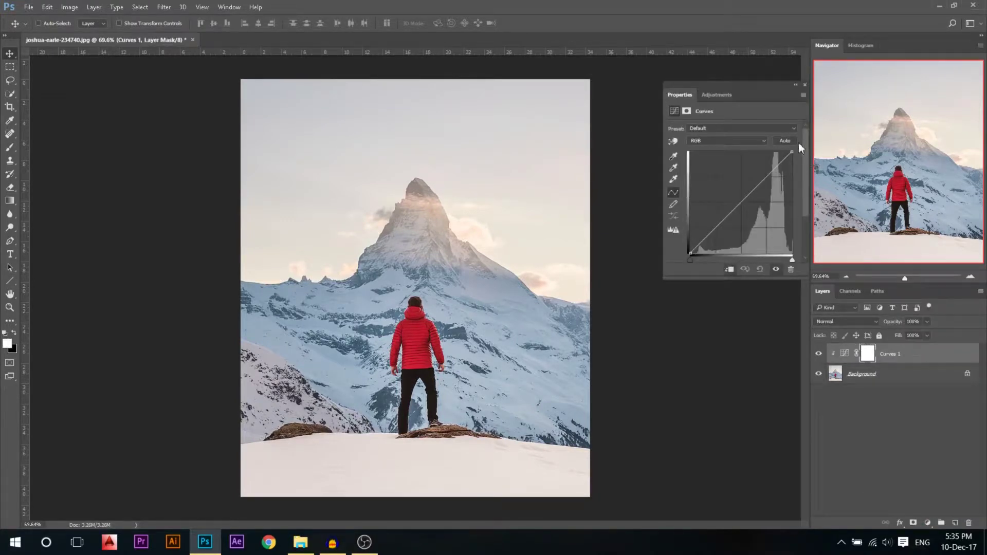
drag(793, 154, 800, 224)
drag(721, 246, 718, 250)
click(804, 85)
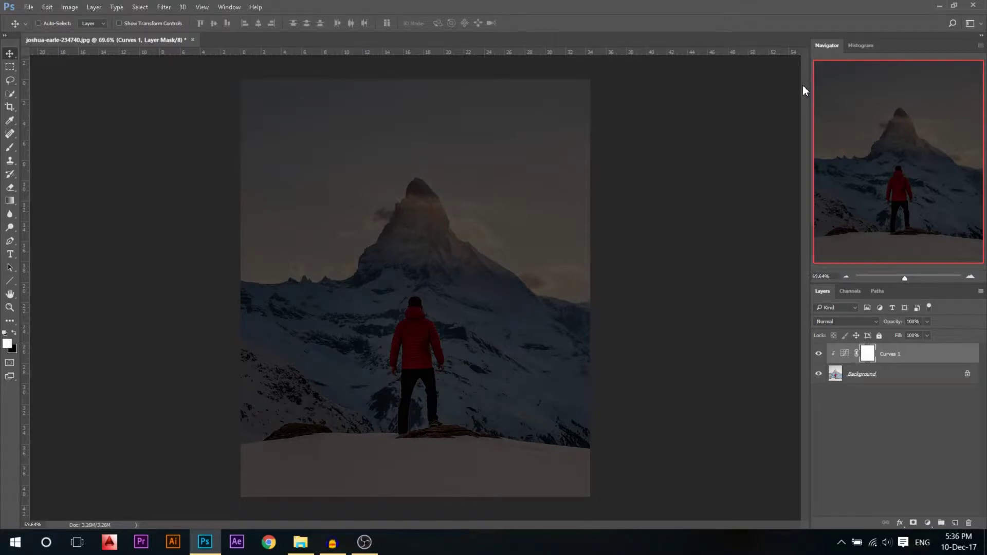
scroll(498, 244, down, 1)
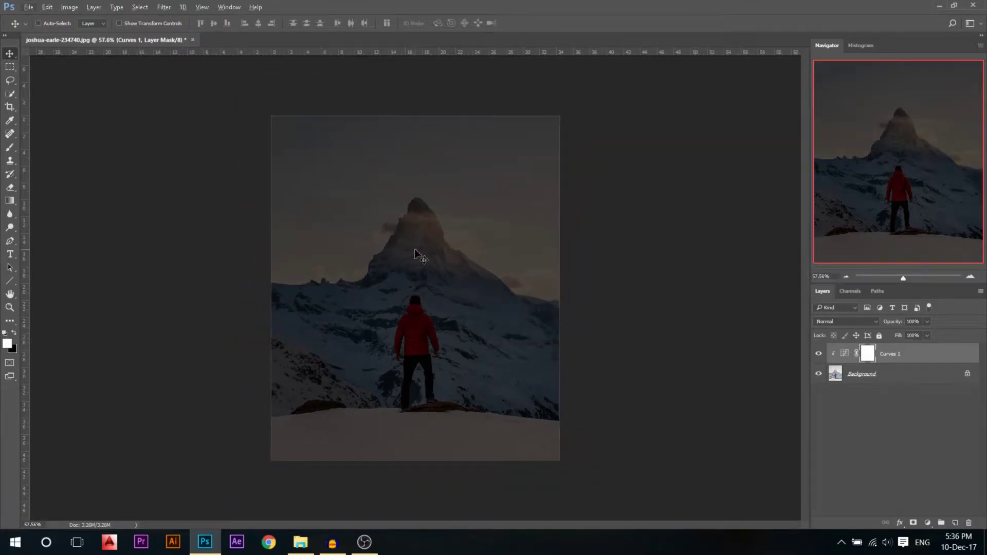
scroll(417, 272, up, 2)
scroll(381, 187, down, 1)
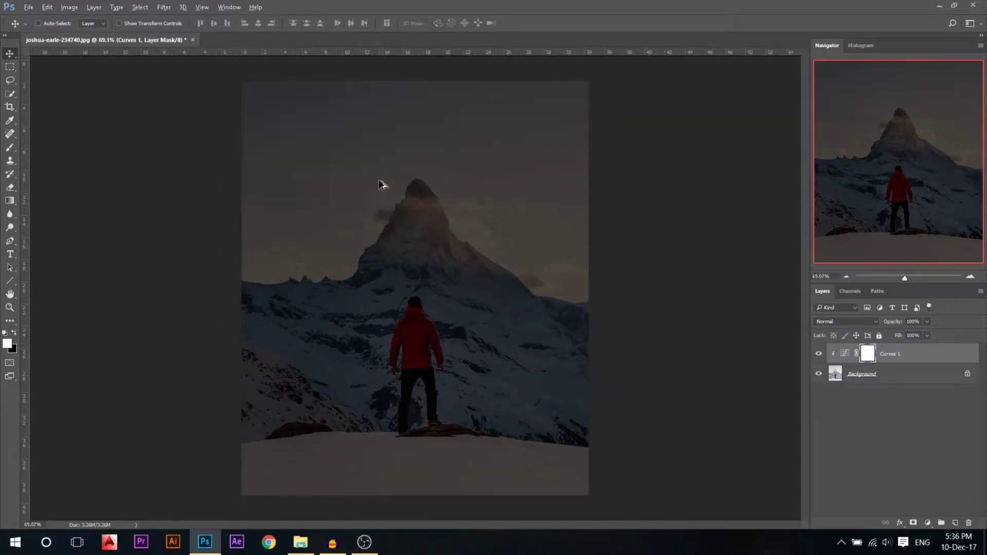
Step: Add a Gradient Map adjustment layer above the curves and set its starting colour stop to dark navy #0f142b
click(927, 522)
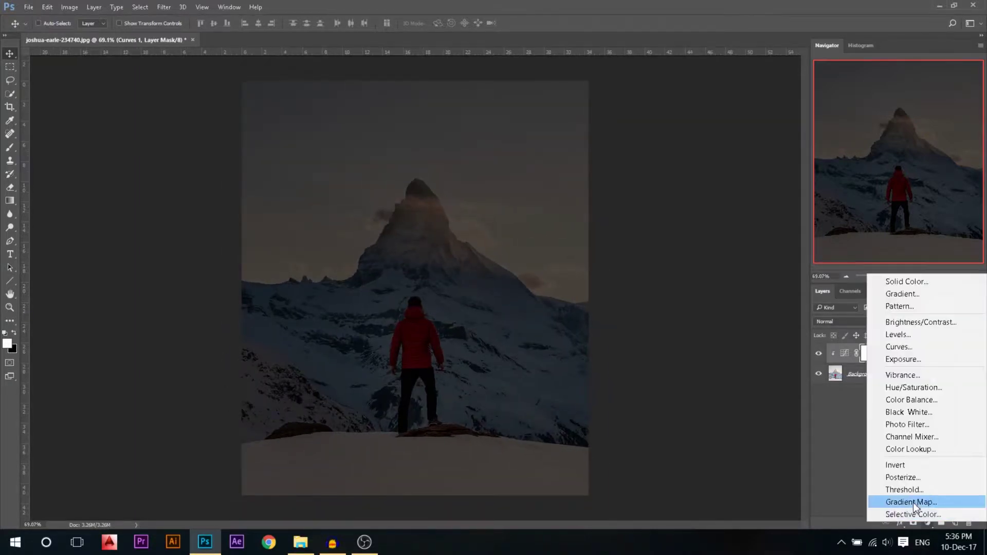
click(913, 502)
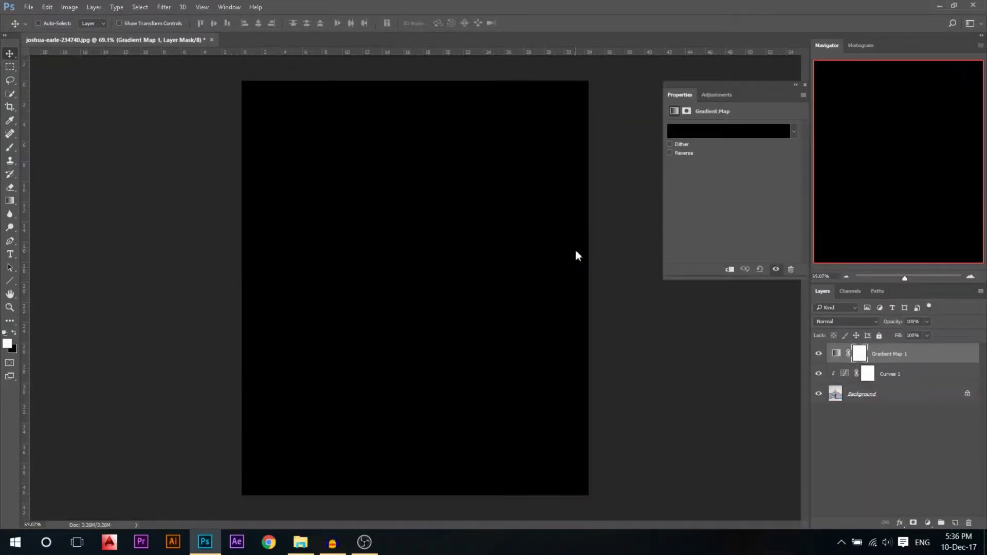
click(717, 131)
click(645, 329)
click(686, 369)
mouse_move(771, 186)
mouse_down()
mouse_move(771, 172)
mouse_move(750, 203)
mouse_move(752, 231)
mouse_move(707, 233)
mouse_move(718, 234)
mouse_up()
click(865, 122)
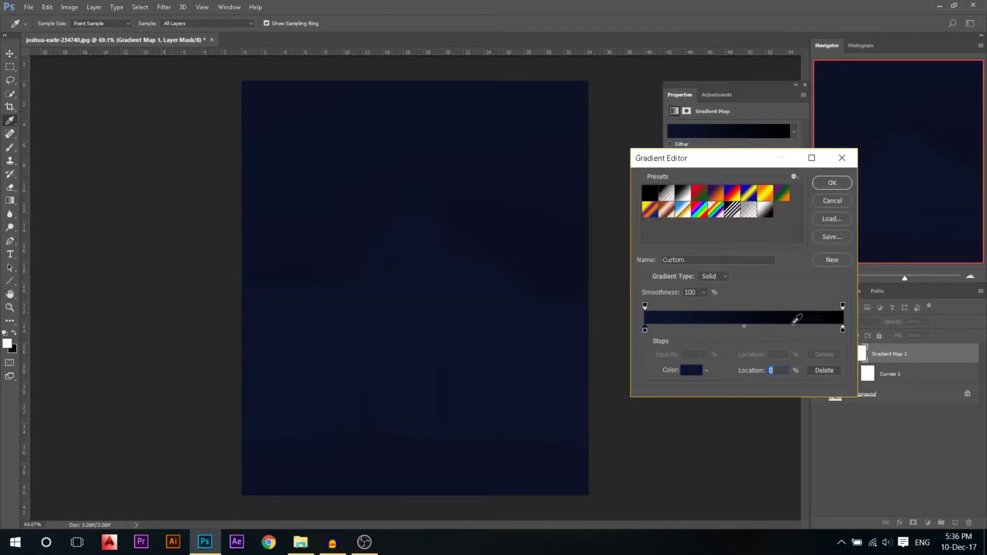
Step: Set the end colour stop of the gradient map to teal green #08896f
double_click(843, 331)
click(773, 194)
mouse_move(763, 203)
mouse_down()
mouse_move(752, 203)
mouse_move(754, 185)
mouse_up()
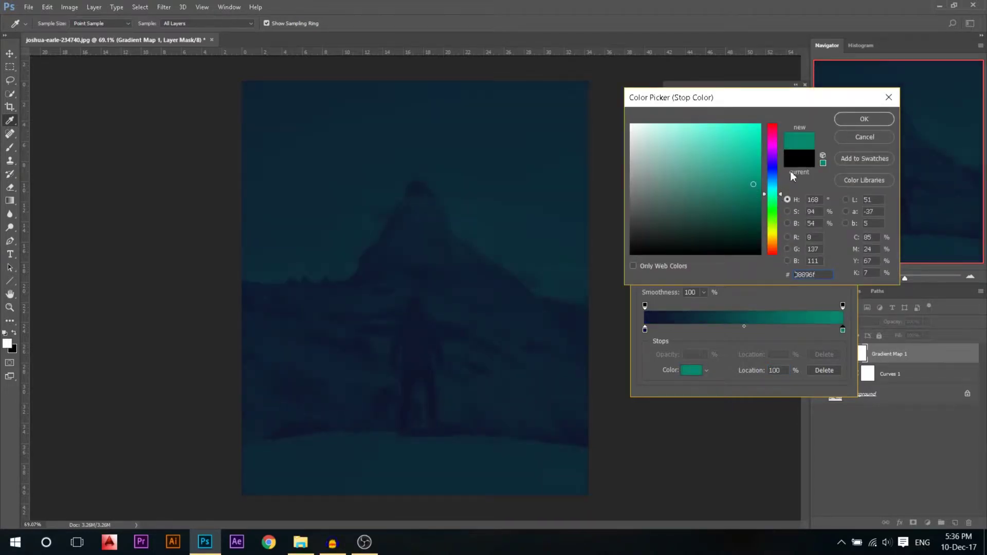
click(860, 121)
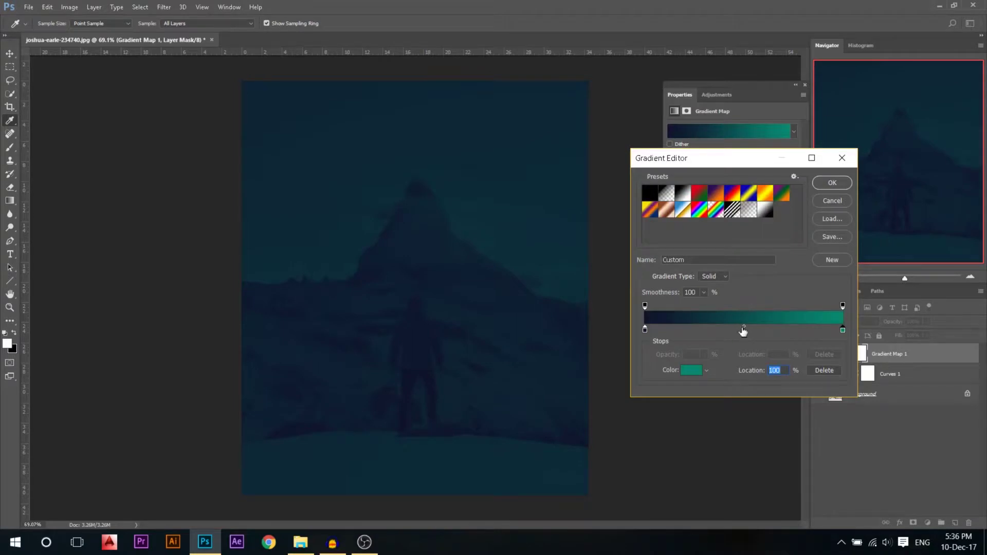
Step: Insert a middle colour stop at 48% in dark blue #0f2c38 and apply the gradient
click(741, 330)
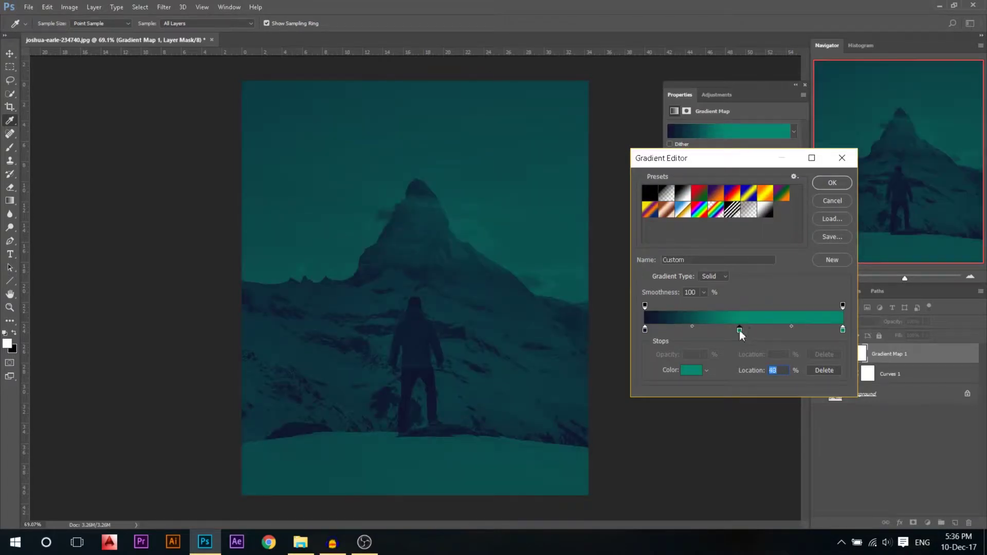
click(690, 371)
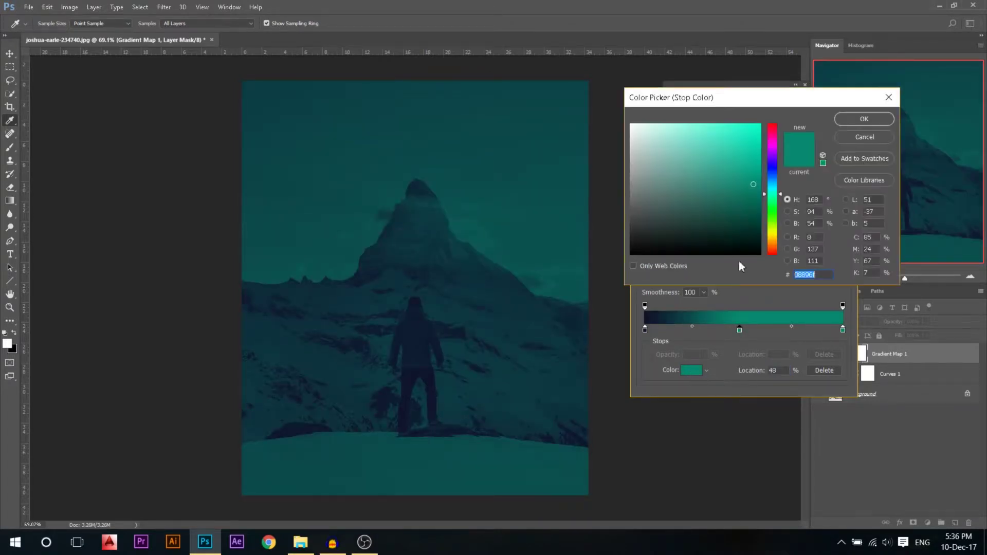
click(772, 185)
mouse_move(754, 189)
mouse_down()
mouse_move(721, 223)
mouse_move(730, 226)
mouse_up()
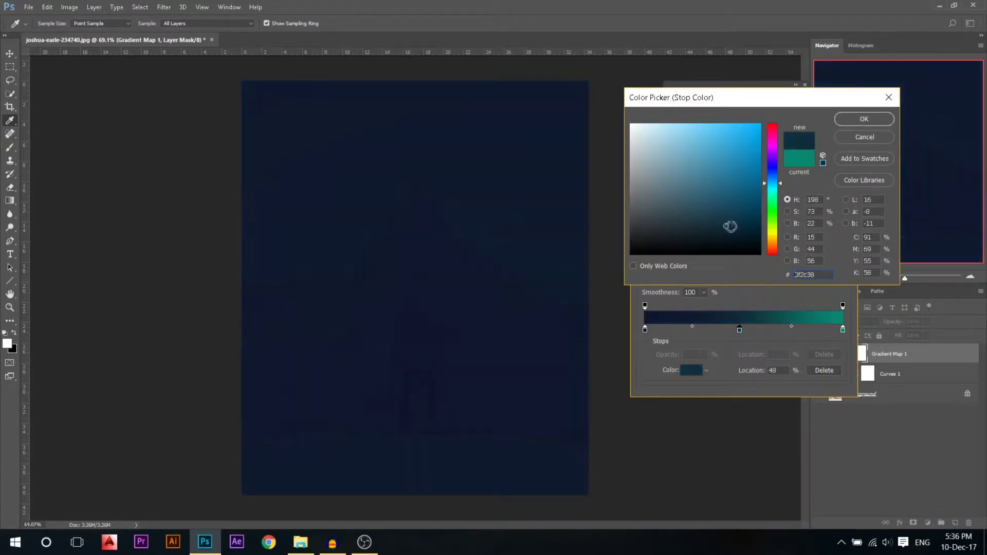
click(853, 119)
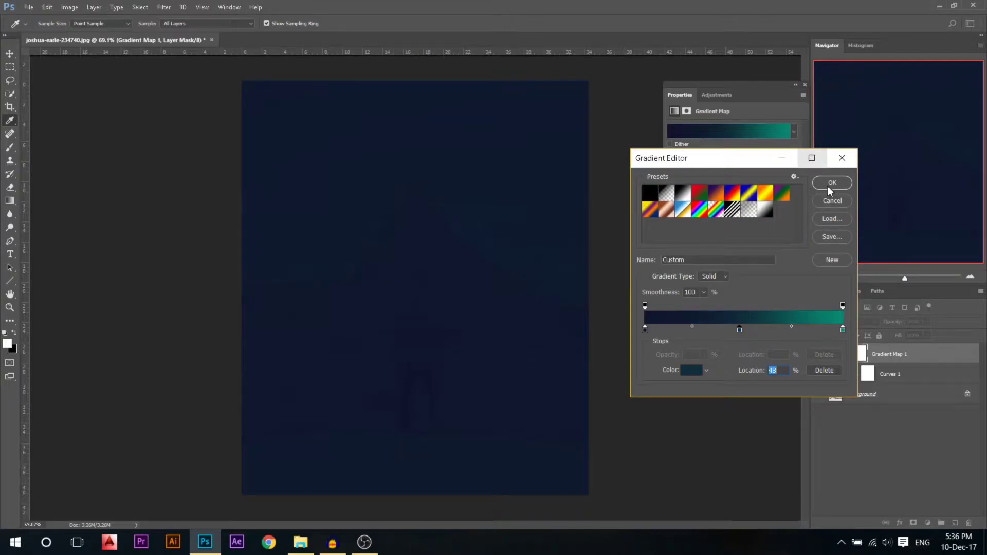
click(831, 183)
Step: Set the Gradient Map layer to Color blend mode at 63% opacity and compare the image with and without it
click(856, 319)
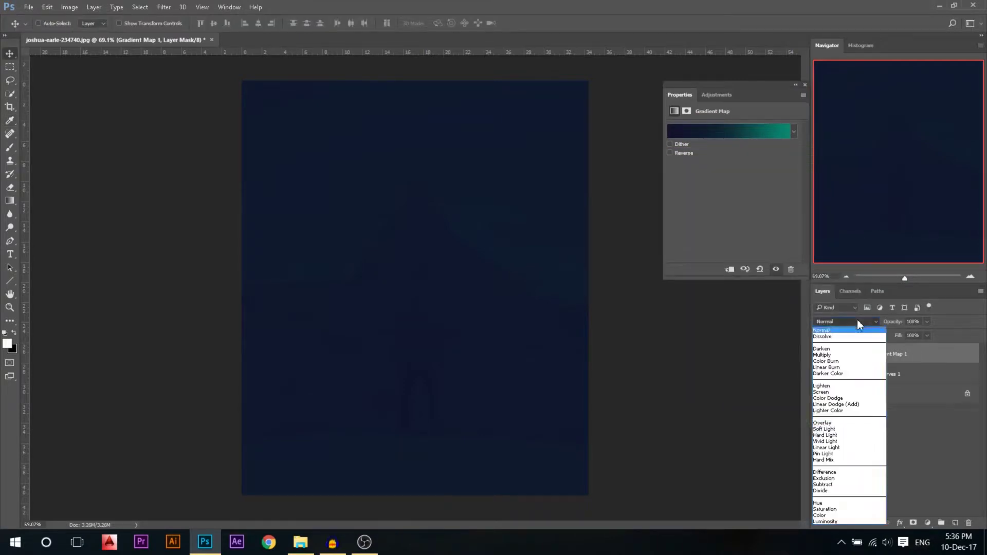
click(835, 515)
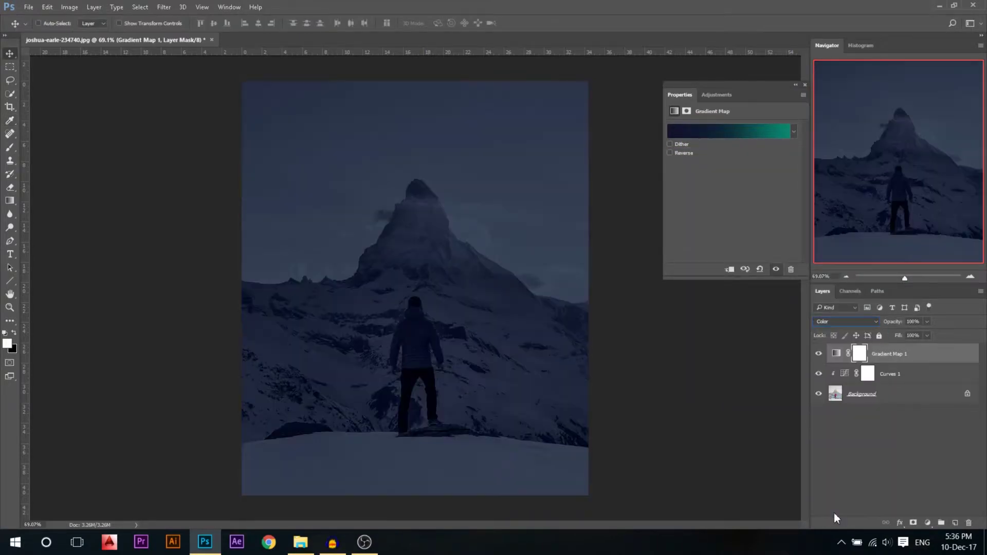
drag(900, 322, 897, 326)
click(822, 360)
click(820, 354)
Step: Recolour the gradient map's starting stop to #070f2e and its middle stop to #082937
click(704, 135)
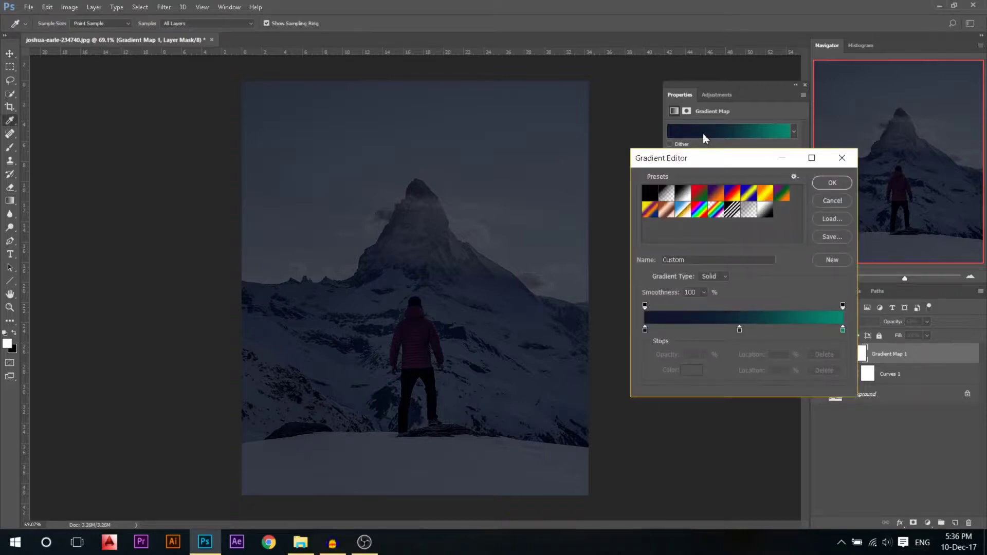
double_click(645, 330)
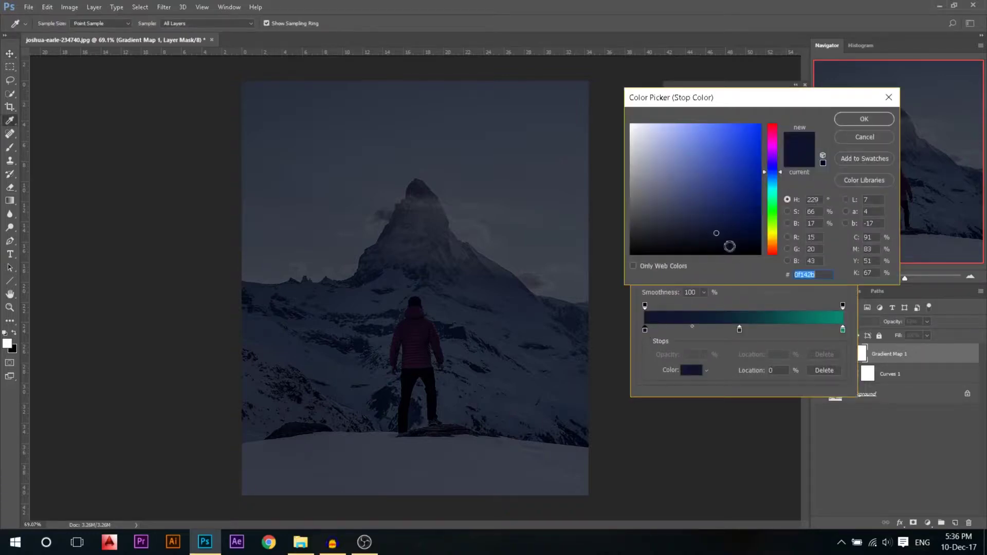
click(741, 232)
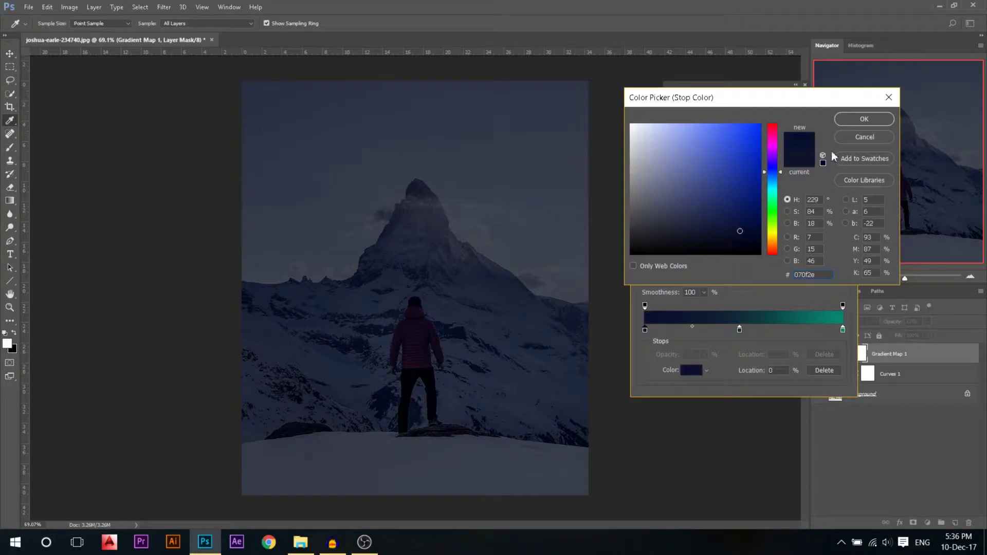
click(864, 119)
double_click(739, 329)
click(742, 227)
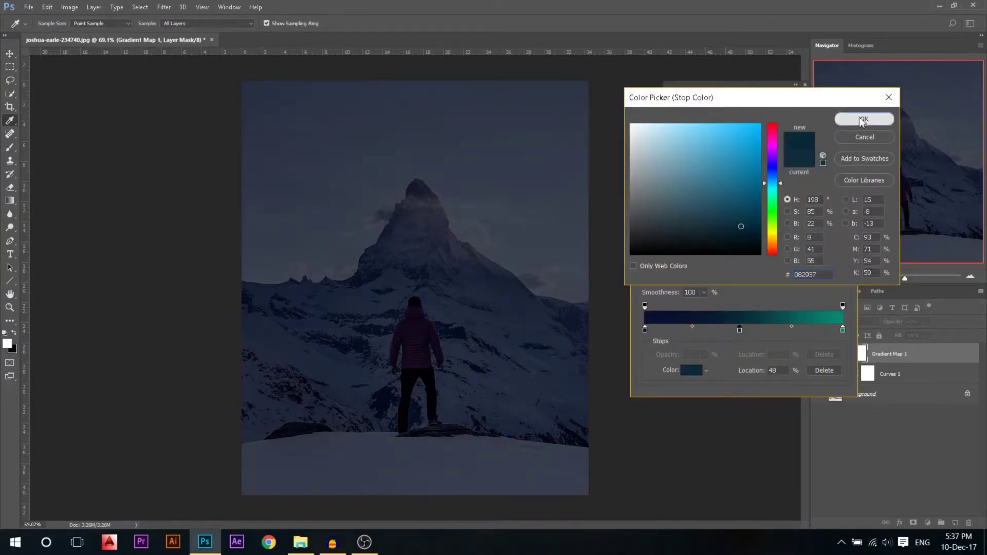
click(863, 119)
Step: Change the gradient's end stop to bright aqua #00ffcc, apply it, and clip the Gradient Map layer to the background
double_click(843, 329)
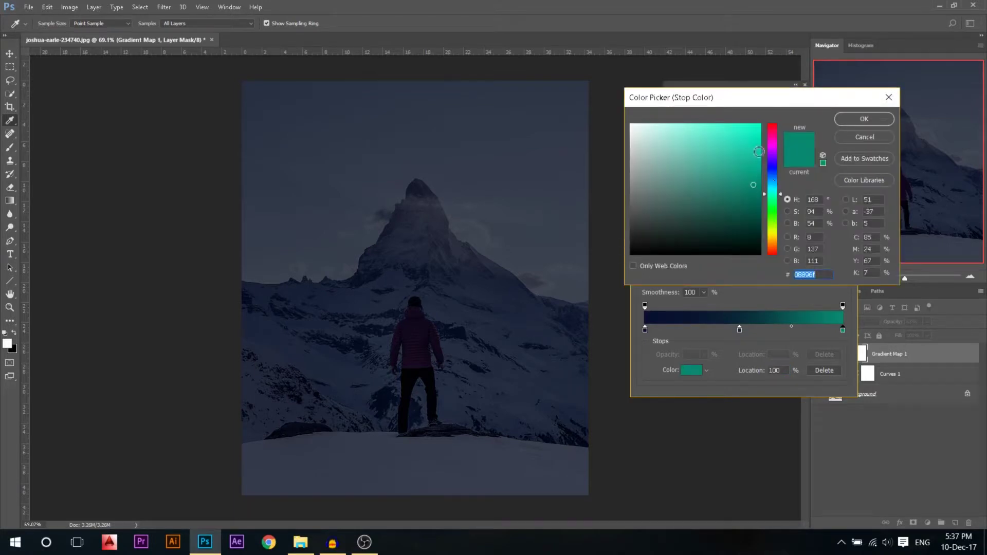
mouse_move(760, 155)
mouse_down()
mouse_move(774, 154)
mouse_move(790, 100)
mouse_up()
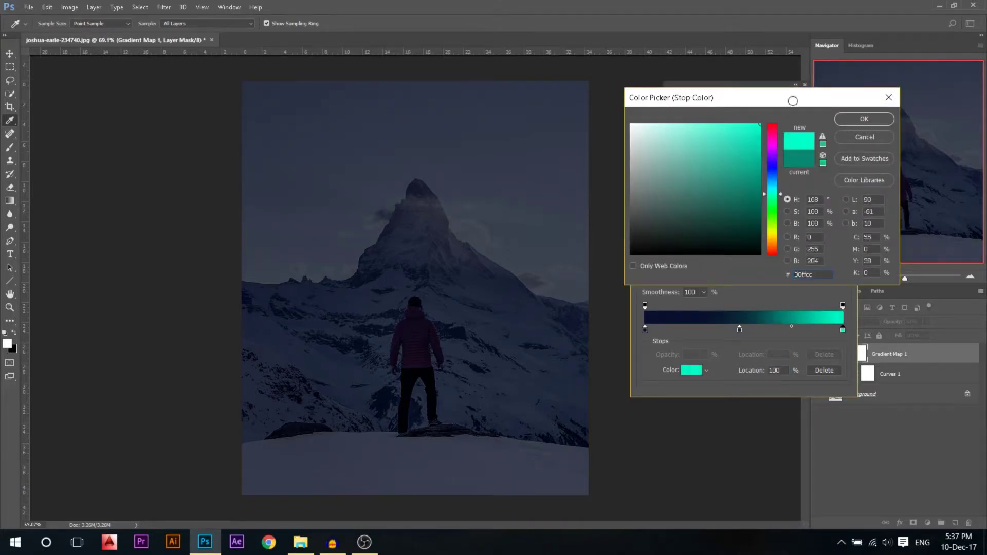
click(838, 121)
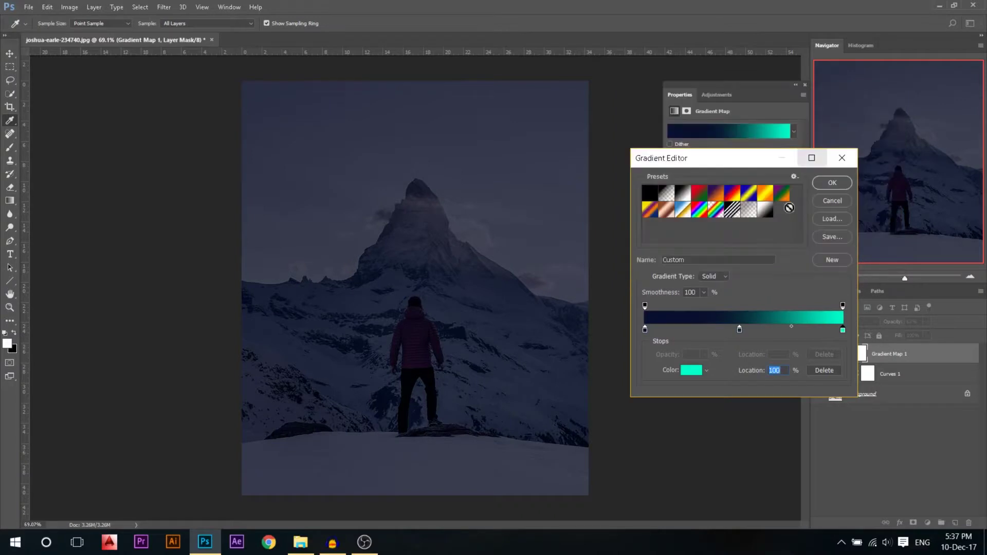
click(831, 184)
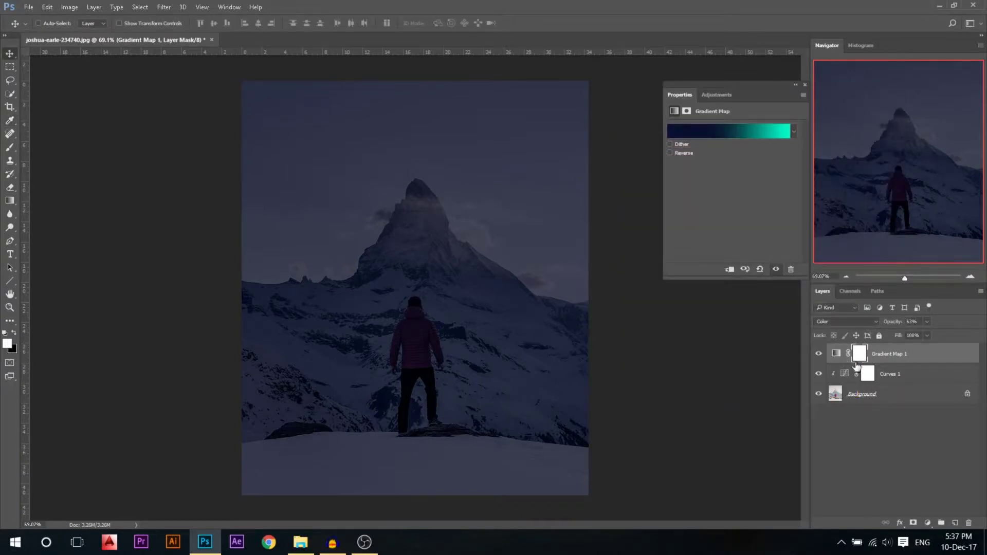
alt+click(854, 361)
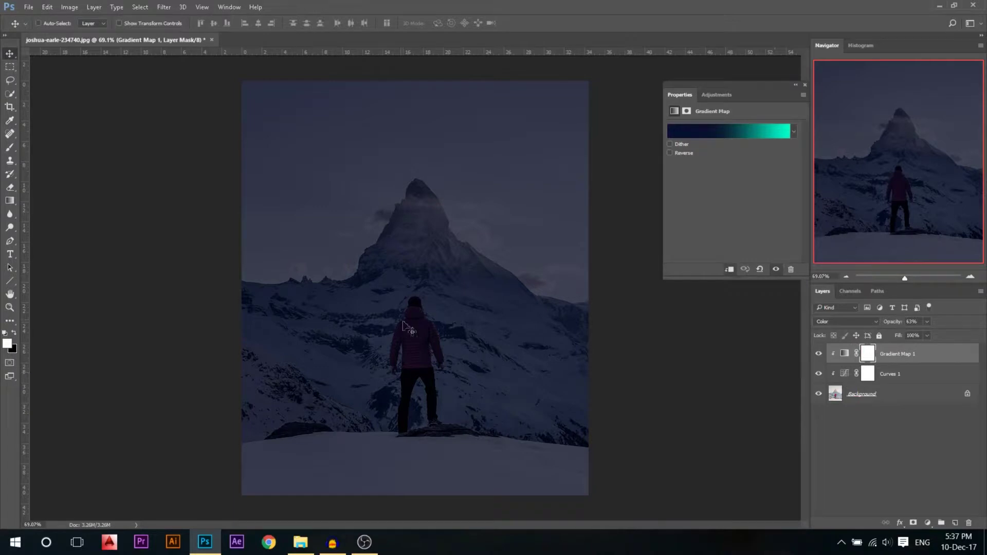
Step: Add a Brightness/Contrast adjustment layer on top, lowering brightness to about -45 and contrast to about -35
click(928, 522)
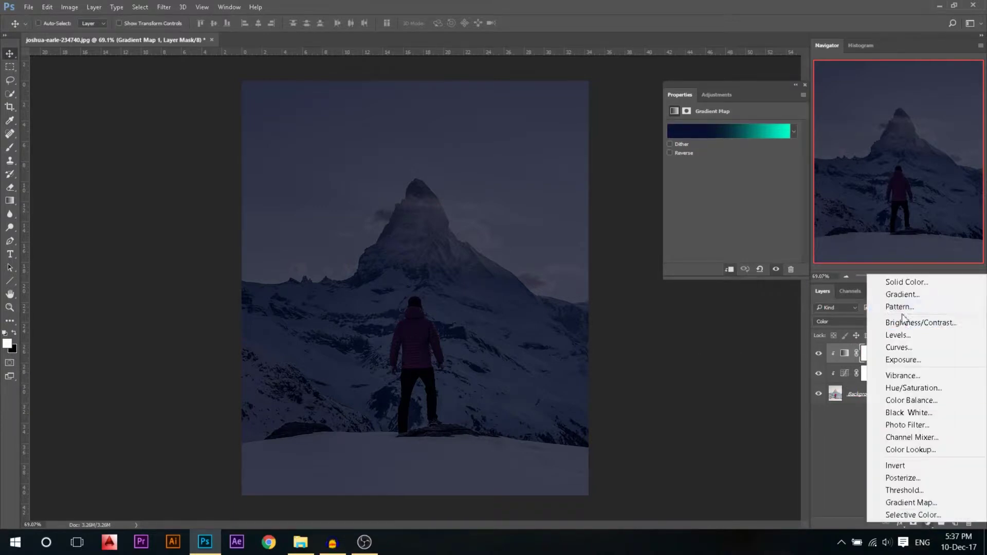
click(908, 325)
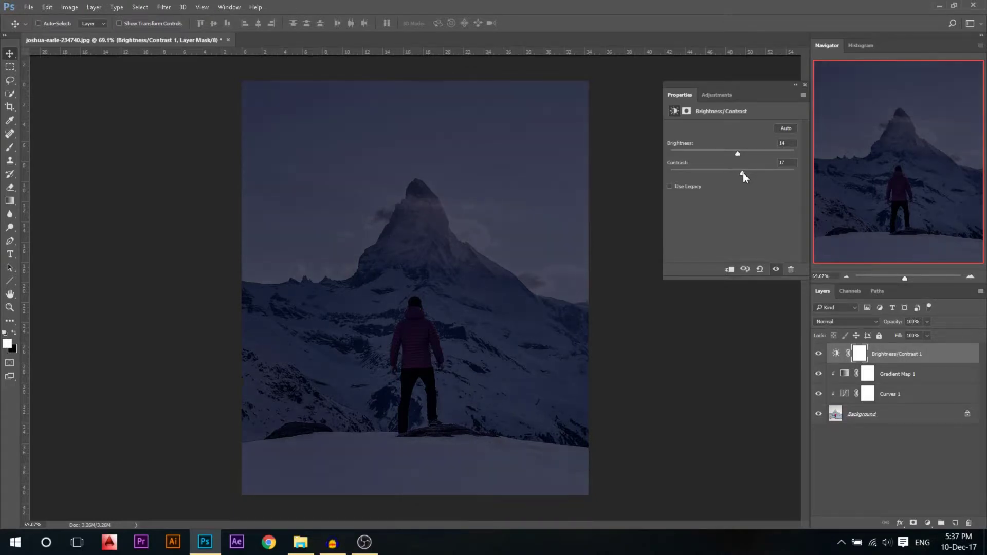
drag(744, 171, 698, 174)
click(721, 152)
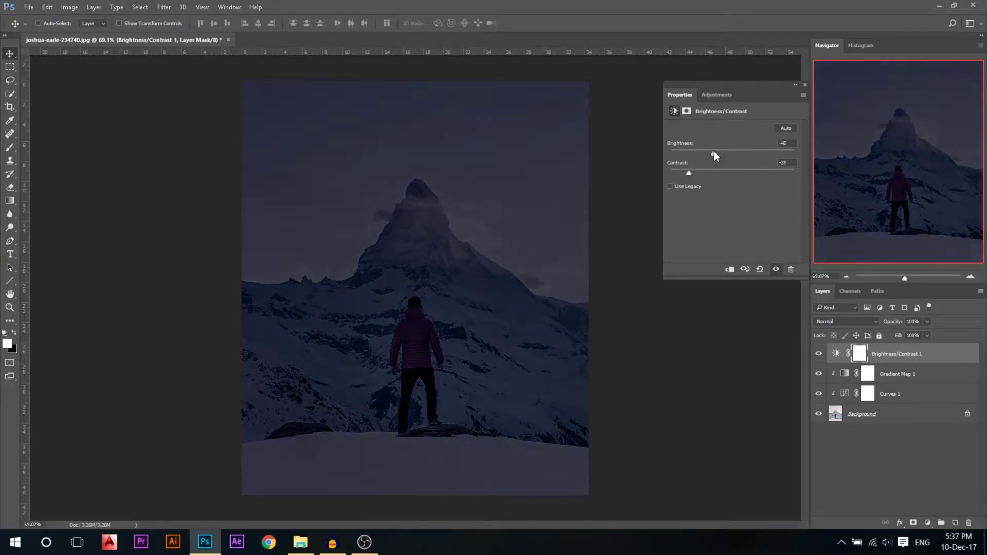
click(805, 85)
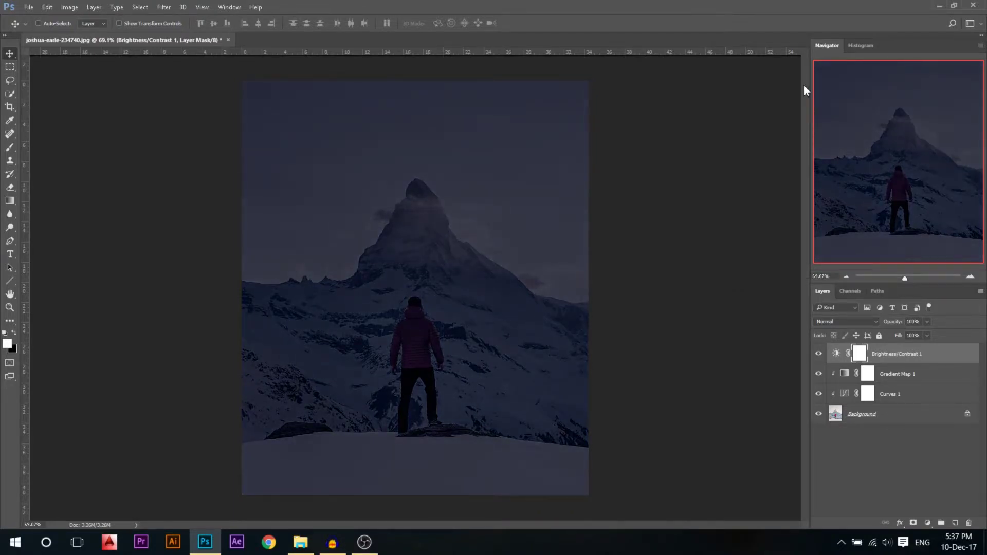
Step: Compare the image with and without the three adjustment layers
scroll(493, 244, down, 2)
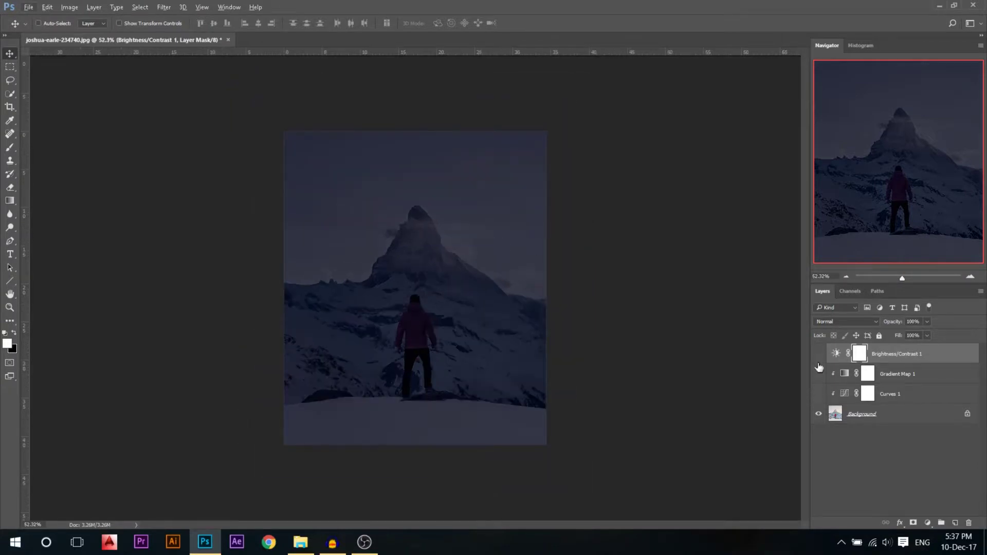
click(818, 362)
click(819, 373)
scroll(477, 272, up, 3)
scroll(477, 273, down, 1)
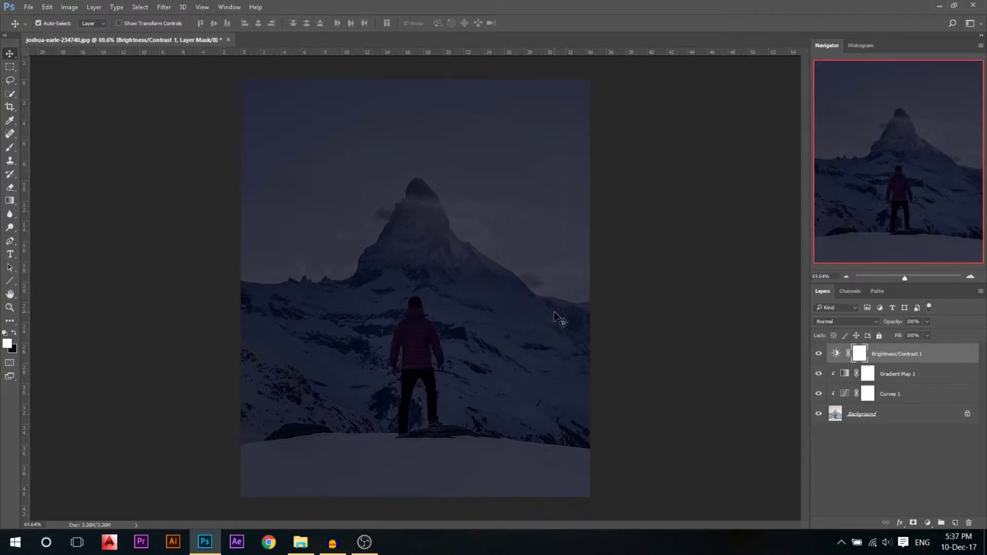
Step: Stamp all visible layers into a new top layer and hide every layer beneath it
key(ctrl+shift+alt+e)
drag(557, 313, 496, 310)
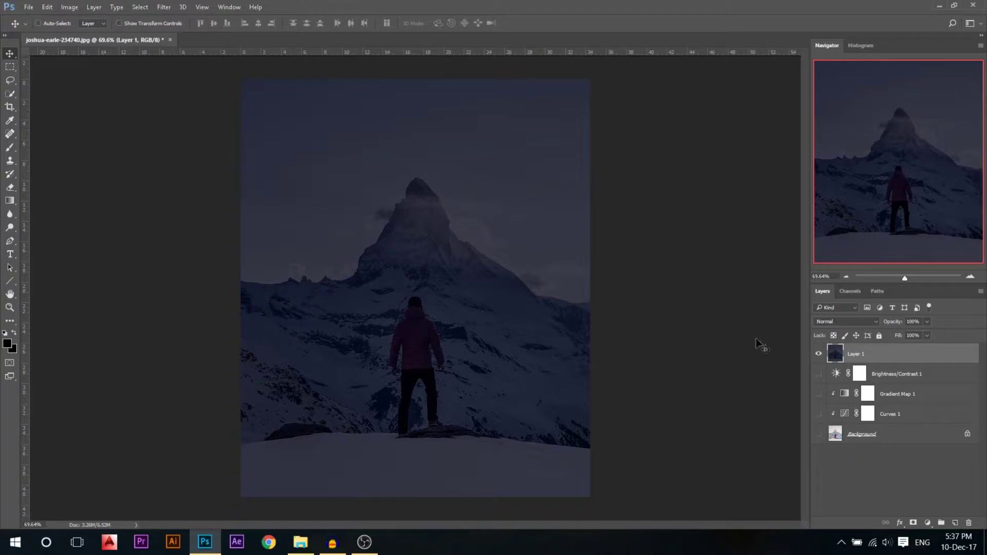
Step: Select the snowy foreground and its dark rocks on the merged layer with the Quick Selection tool
scroll(454, 380, up, 2)
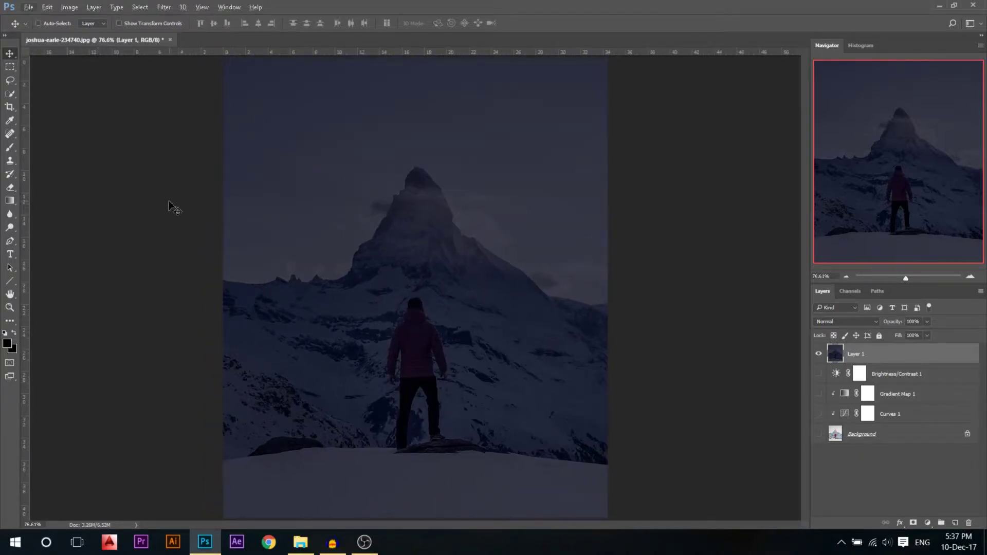
scroll(440, 337, down, 1)
scroll(436, 339, up, 1)
right_click(12, 96)
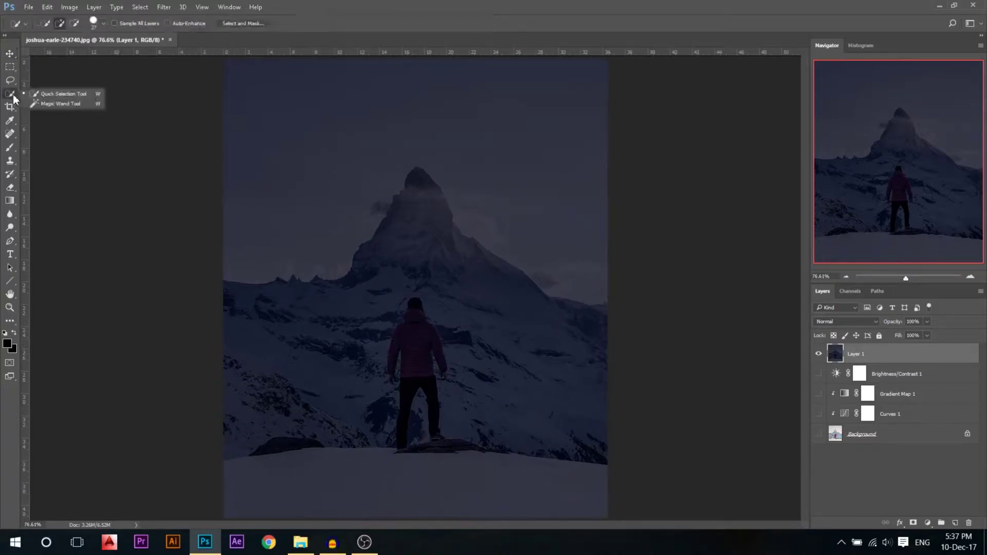
click(58, 95)
mouse_move(269, 483)
mouse_down()
mouse_move(348, 472)
mouse_move(472, 474)
mouse_up()
scroll(471, 473, up, 1)
scroll(471, 474, up, 2)
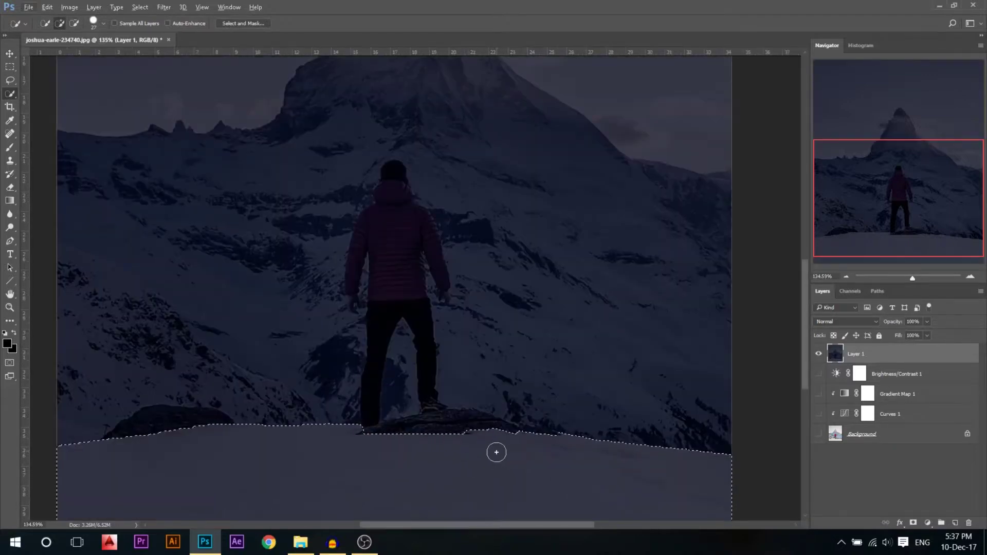
mouse_move(539, 442)
mouse_down()
mouse_move(425, 430)
mouse_move(254, 450)
mouse_move(183, 421)
mouse_move(171, 432)
mouse_up()
Step: Add the standing hiker to the foreground selection with a smaller Quick Selection brush
scroll(389, 317, up, 3)
drag(423, 203, 415, 203)
mouse_move(398, 126)
mouse_down()
mouse_move(405, 233)
mouse_move(390, 255)
mouse_move(351, 254)
mouse_move(343, 296)
mouse_move(425, 322)
mouse_move(465, 293)
mouse_up()
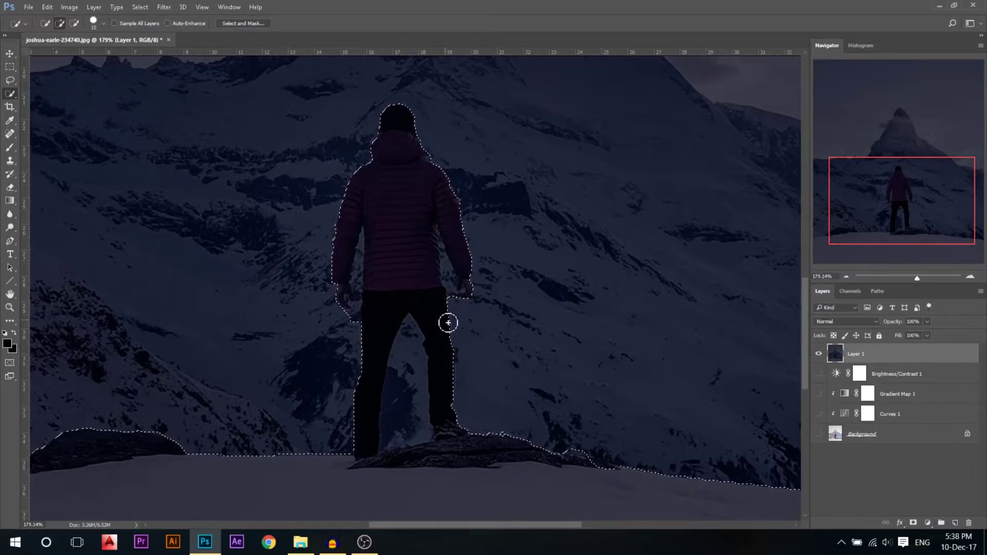
Step: Subtract the background gaps around the hiker's arms and hands from the selection with the Lasso tool
scroll(389, 423, up, 3)
click(9, 80)
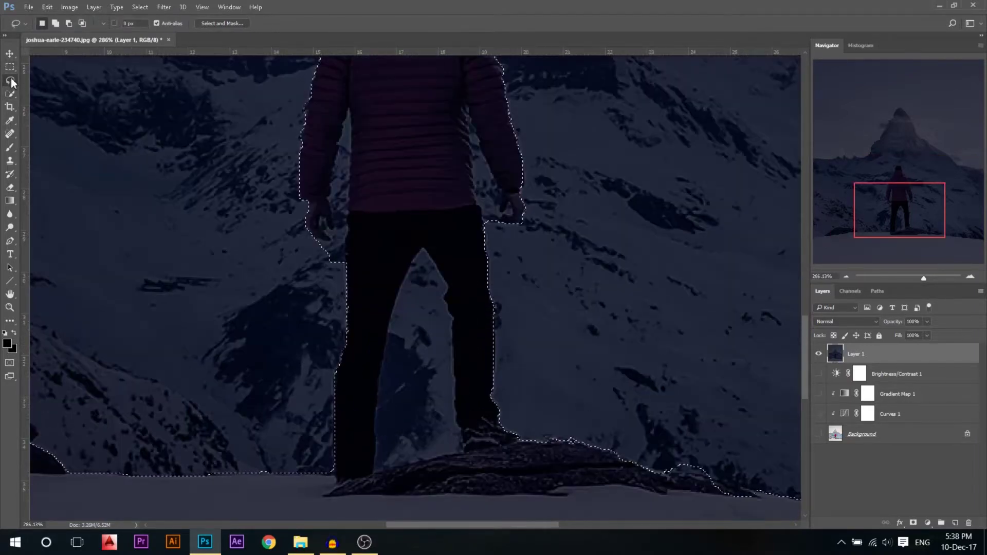
scroll(348, 144, up, 3)
mouse_move(354, 144)
mouse_down()
mouse_move(350, 372)
mouse_move(331, 388)
mouse_move(301, 359)
mouse_move(297, 339)
mouse_move(327, 338)
mouse_move(309, 309)
mouse_move(310, 300)
mouse_move(326, 319)
mouse_move(332, 312)
mouse_move(321, 270)
mouse_move(359, 150)
mouse_up()
mouse_move(526, 144)
mouse_down()
mouse_move(537, 261)
mouse_move(552, 313)
mouse_move(565, 316)
mouse_move(592, 288)
mouse_move(589, 281)
mouse_move(580, 297)
mouse_move(574, 287)
mouse_move(574, 256)
mouse_move(526, 146)
mouse_up()
Step: Subtract the background between the hiker's legs from the selection and refine the inner edge of the leg
scroll(407, 112, down, 2)
scroll(407, 112, down, 3)
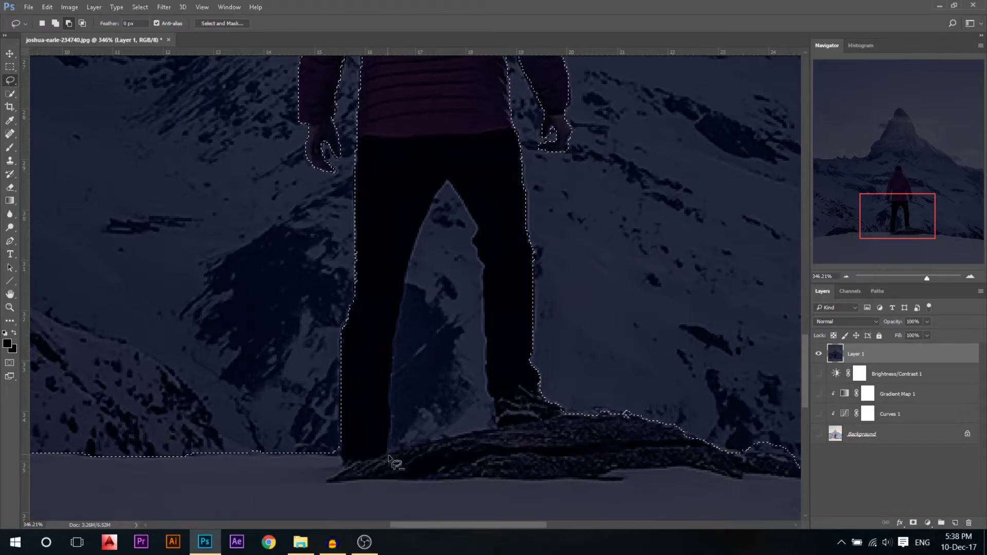
mouse_move(390, 441)
mouse_down()
mouse_move(386, 348)
mouse_move(396, 276)
mouse_move(418, 205)
mouse_move(446, 183)
mouse_move(482, 227)
mouse_move(474, 239)
mouse_move(486, 269)
mouse_move(497, 428)
mouse_move(391, 453)
mouse_up()
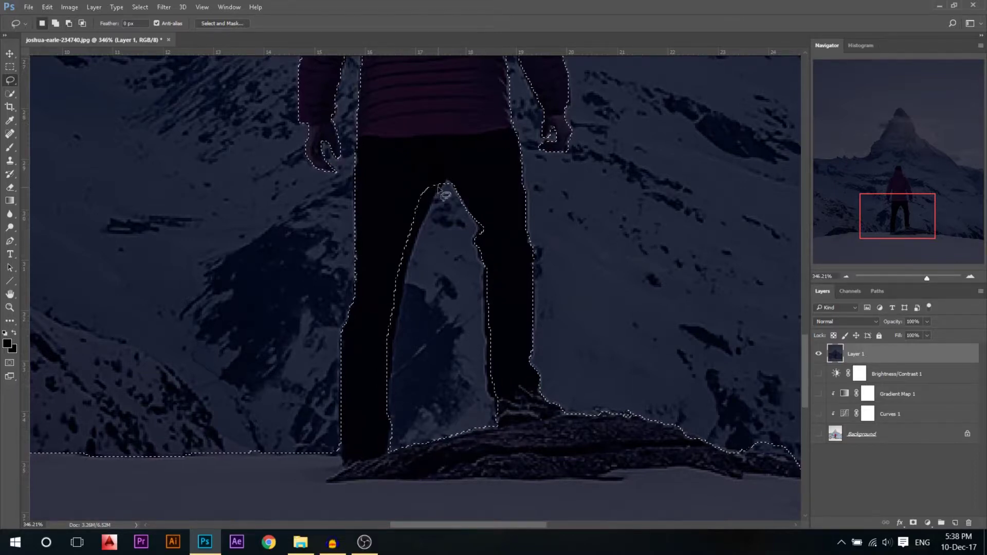
mouse_move(446, 185)
mouse_down()
mouse_move(430, 196)
mouse_move(404, 302)
mouse_move(382, 308)
mouse_up()
mouse_move(445, 182)
mouse_down()
mouse_move(412, 235)
mouse_move(403, 281)
mouse_up()
mouse_move(396, 335)
mouse_down()
mouse_move(386, 406)
mouse_move(411, 157)
mouse_move(459, 206)
mouse_up()
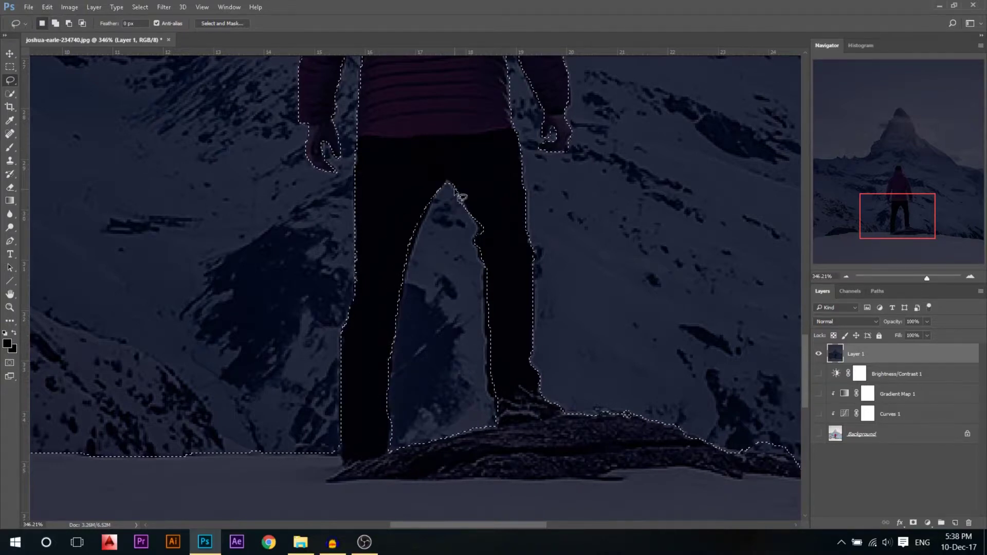
Step: Copy the selected hiker and snowy foreground to a new layer
scroll(475, 242, down, 2)
scroll(467, 242, down, 4)
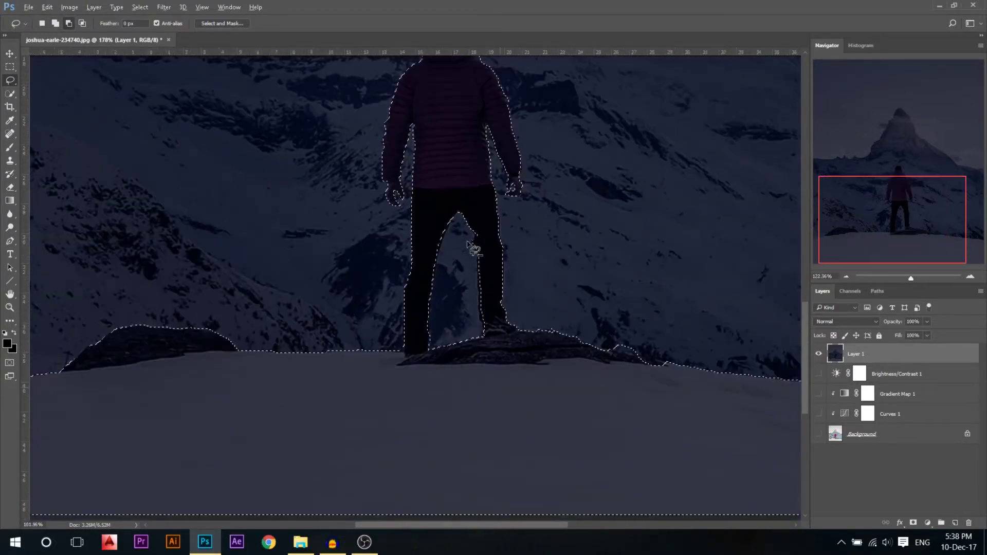
scroll(473, 278, up, 3)
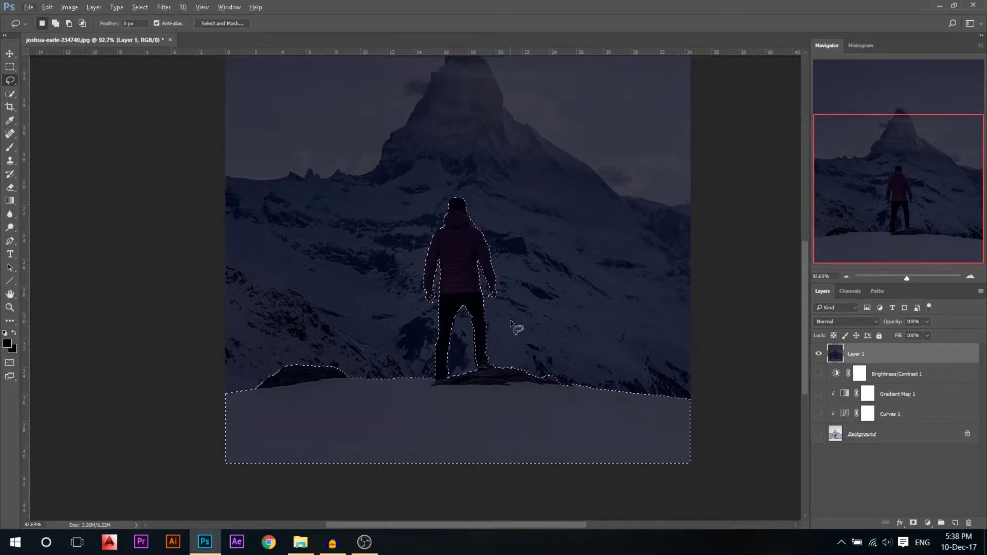
key(ctrl+j)
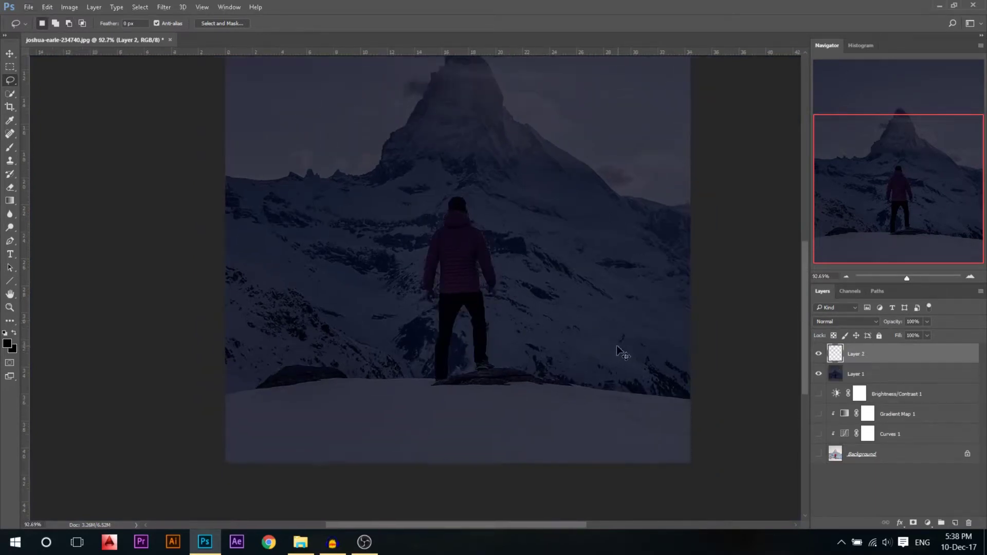
Step: Shift the hiker and foreground cutout aside to check it, and undo the move
click(10, 54)
drag(414, 255, 488, 176)
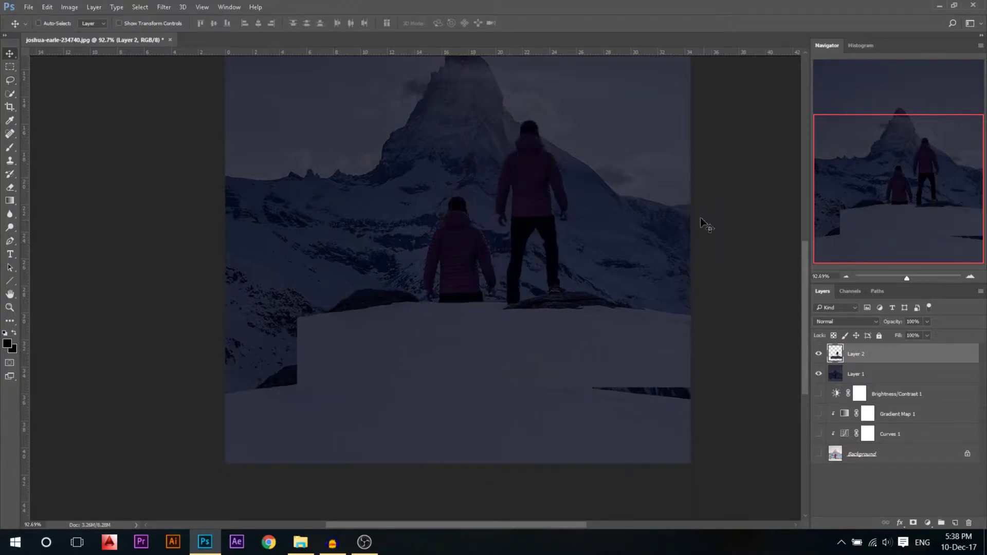
key(ctrl+z)
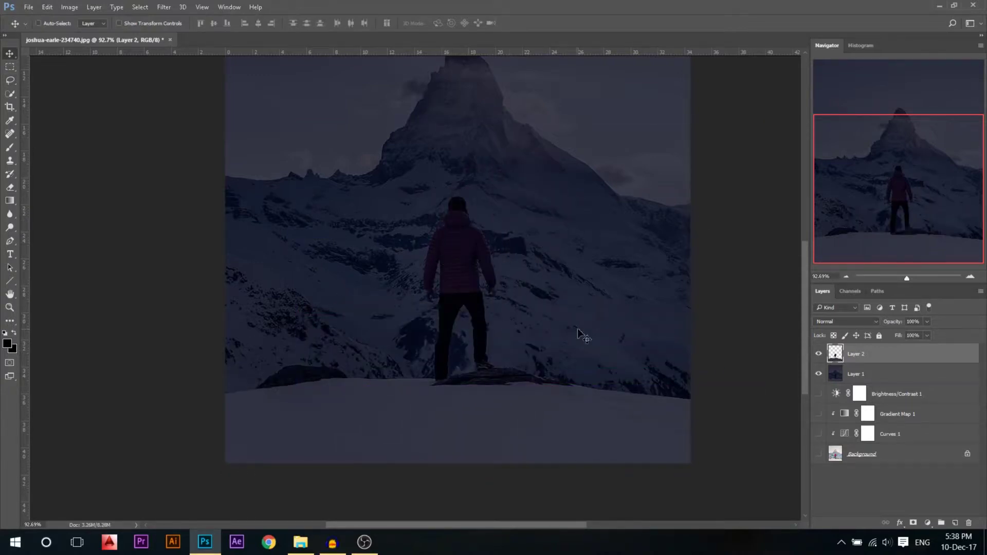
Step: Load the cutout layer's outline as a selection, hide Layer 2 and make Layer 1 active
drag(835, 355, 839, 363)
ctrl+click(836, 357)
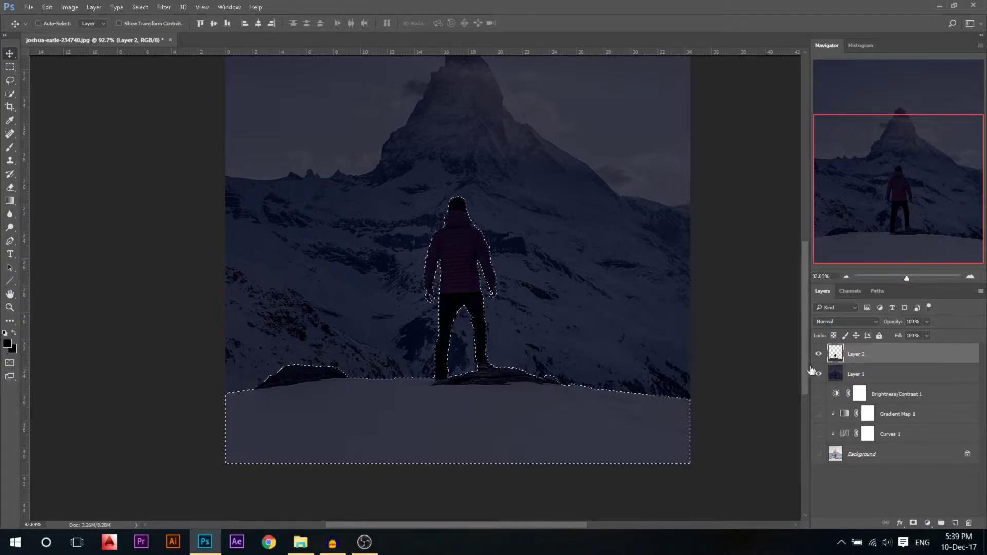
click(819, 354)
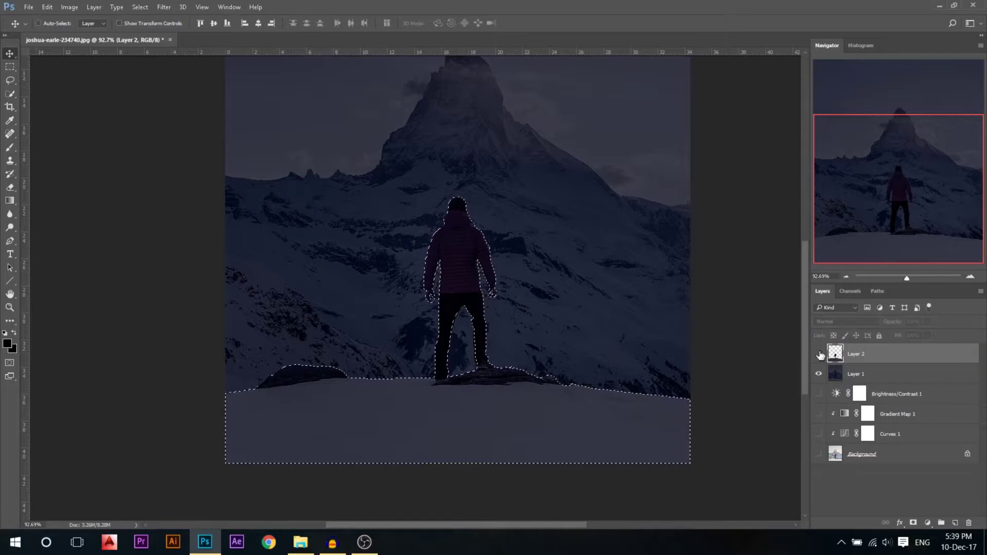
click(835, 379)
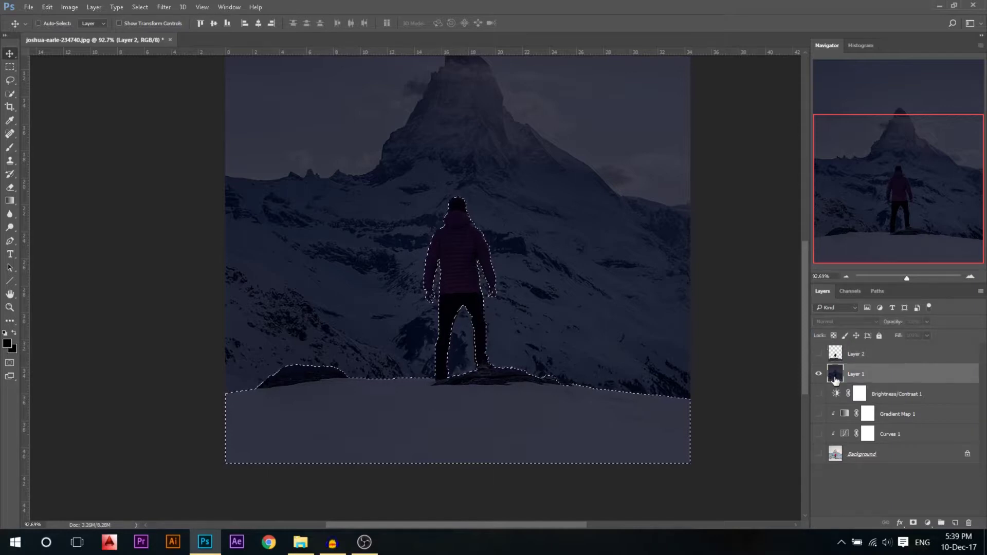
Step: Expand the hiker and foreground selection by 4 pixels
click(139, 8)
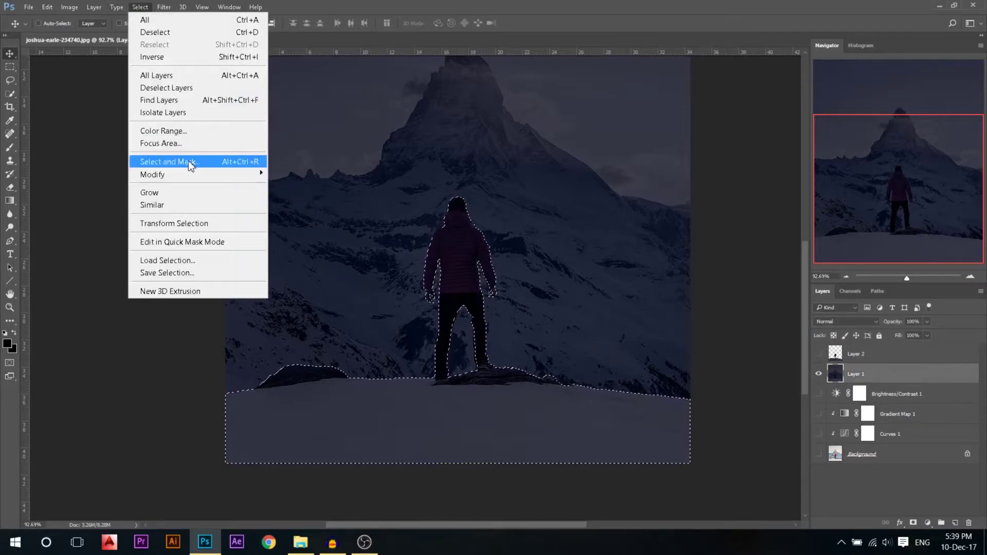
mouse_move(189, 174)
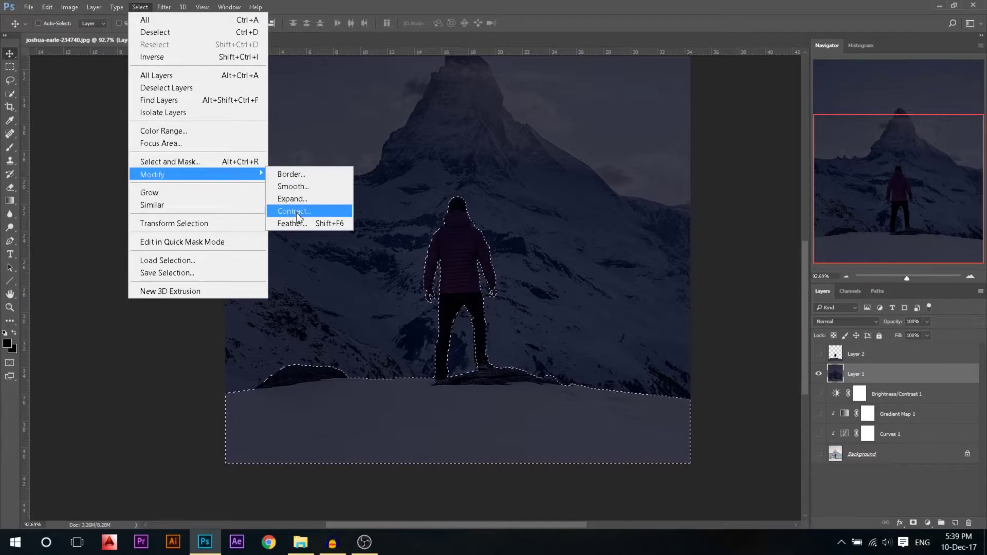
click(311, 199)
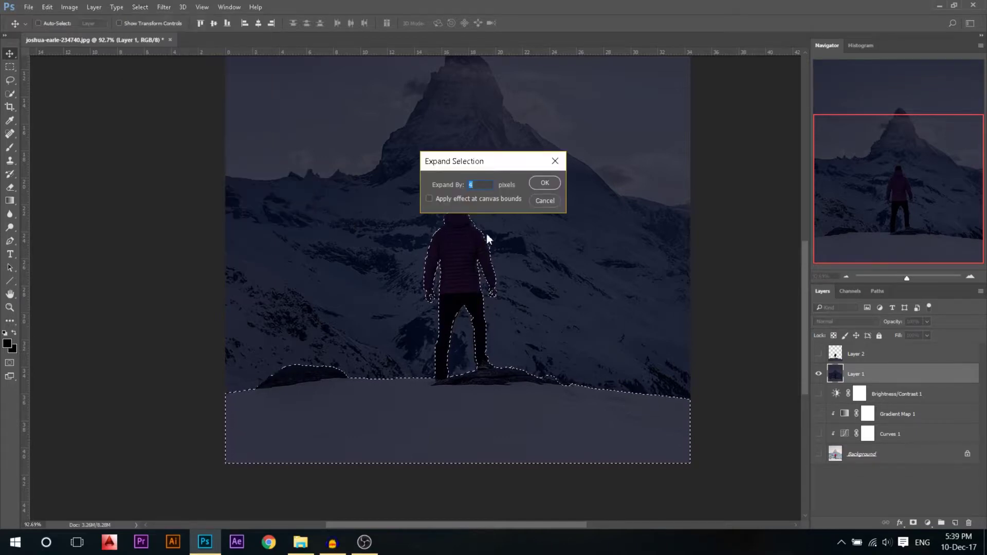
key(Return)
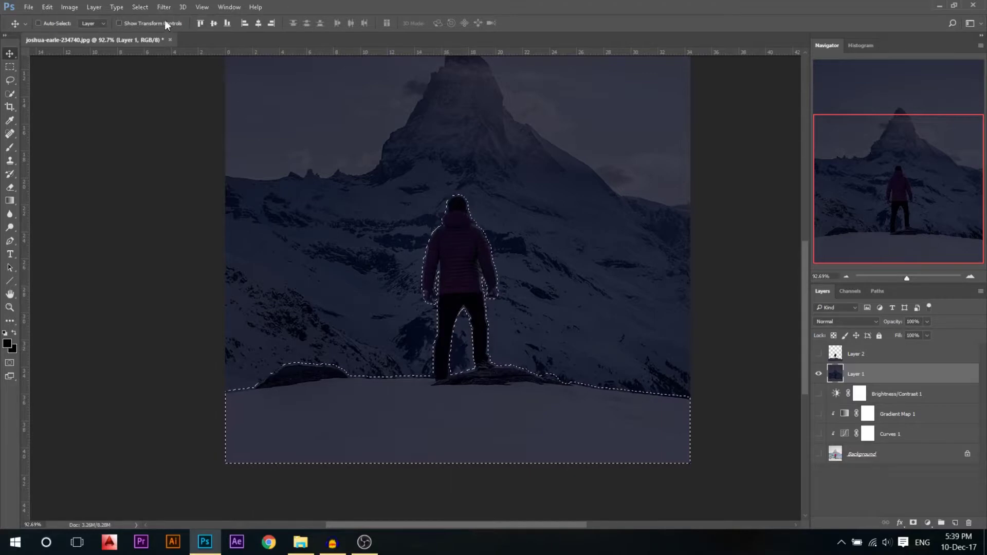
Step: Feather the expanded selection with a 2-pixel radius
click(146, 7)
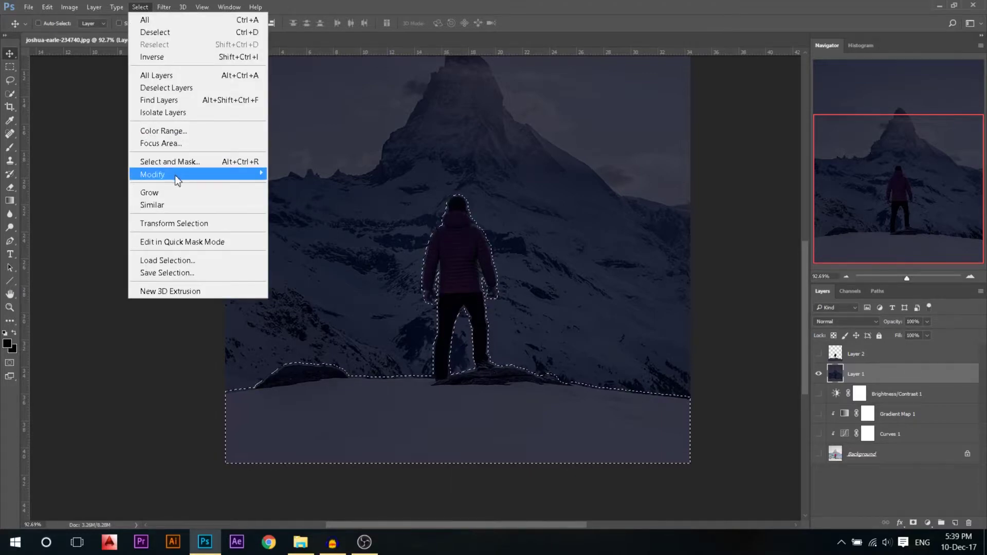
mouse_move(196, 175)
click(306, 221)
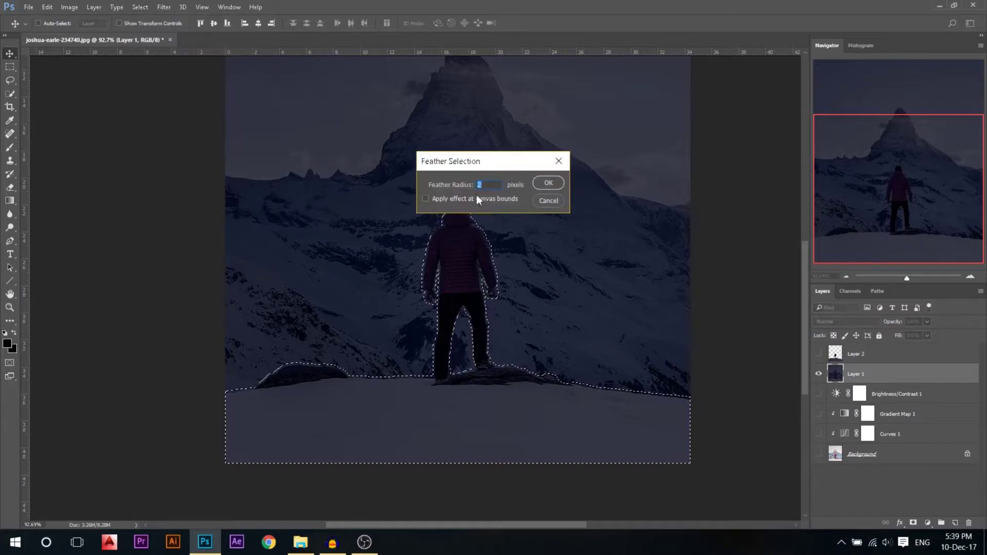
click(544, 184)
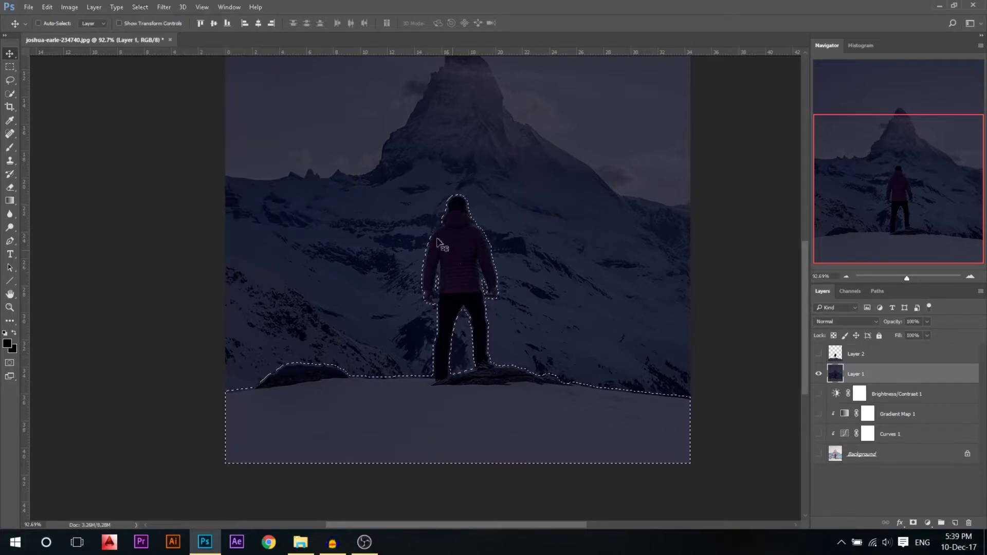
Step: Fill the selected hiker and foreground area on Layer 1 using Content-Aware, and clear the selection
click(47, 7)
click(103, 205)
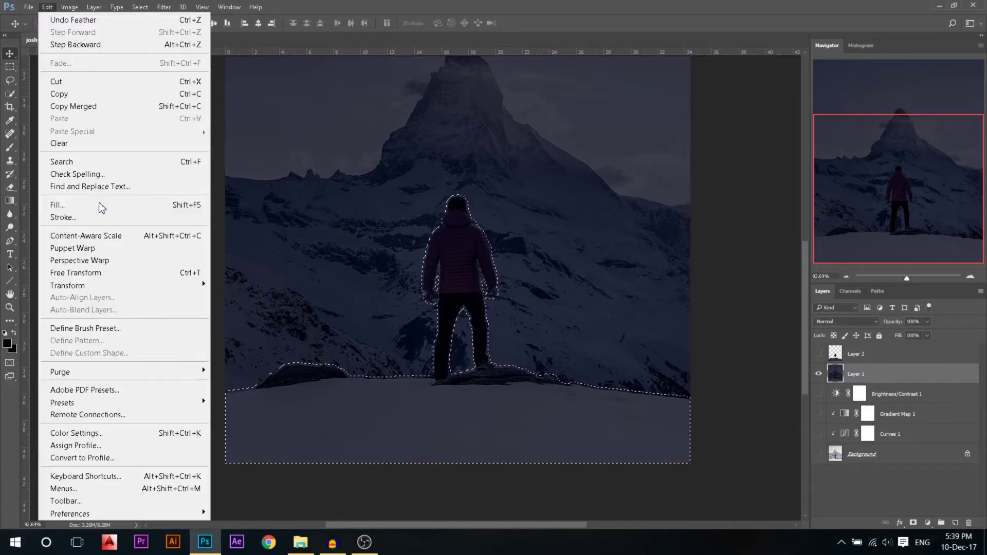
click(508, 159)
click(478, 197)
click(563, 159)
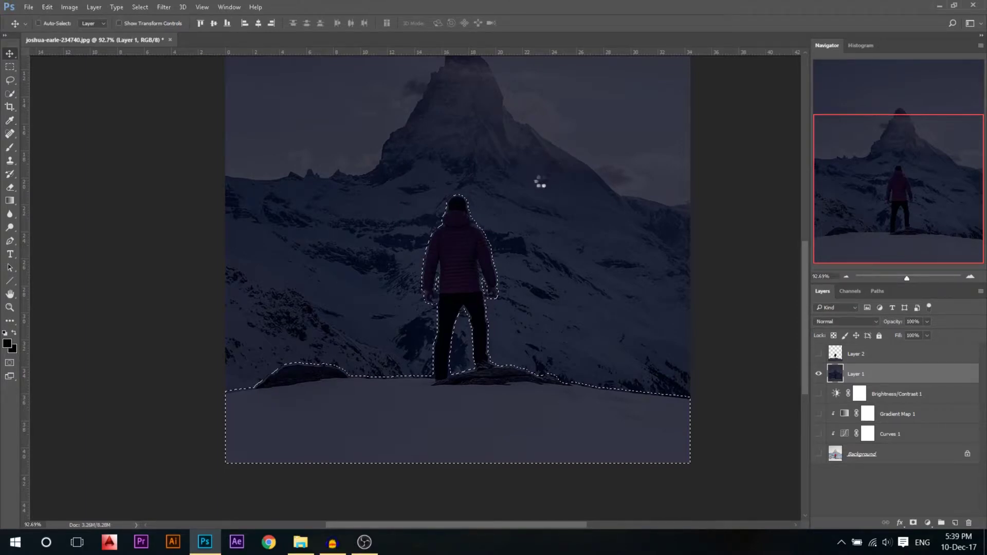
key(ctrl+d)
Step: Inspect the filled mountain background and show the hiker and foreground cutout on Layer 2 again
scroll(432, 353, down, 3)
scroll(360, 341, down, 1)
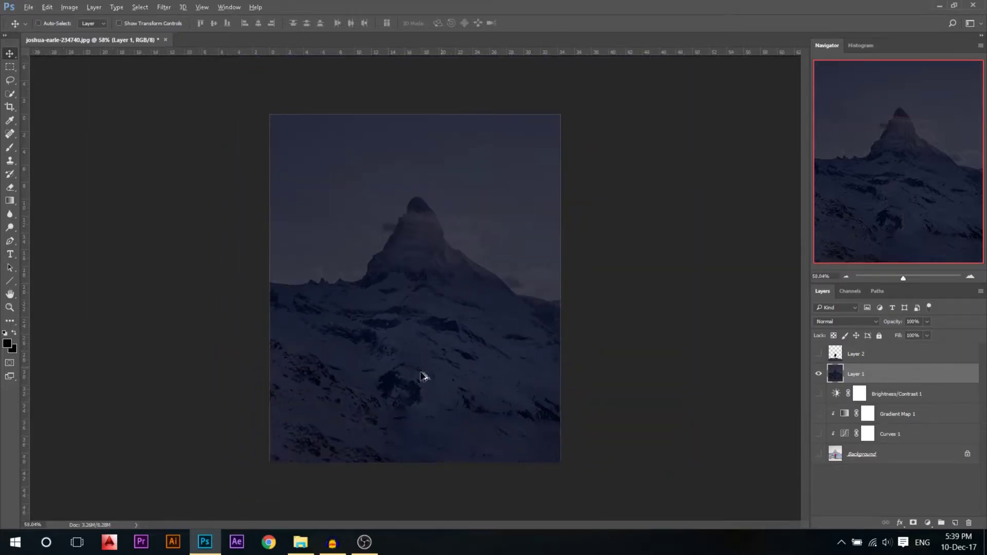
scroll(386, 403, down, 1)
scroll(463, 319, down, 1)
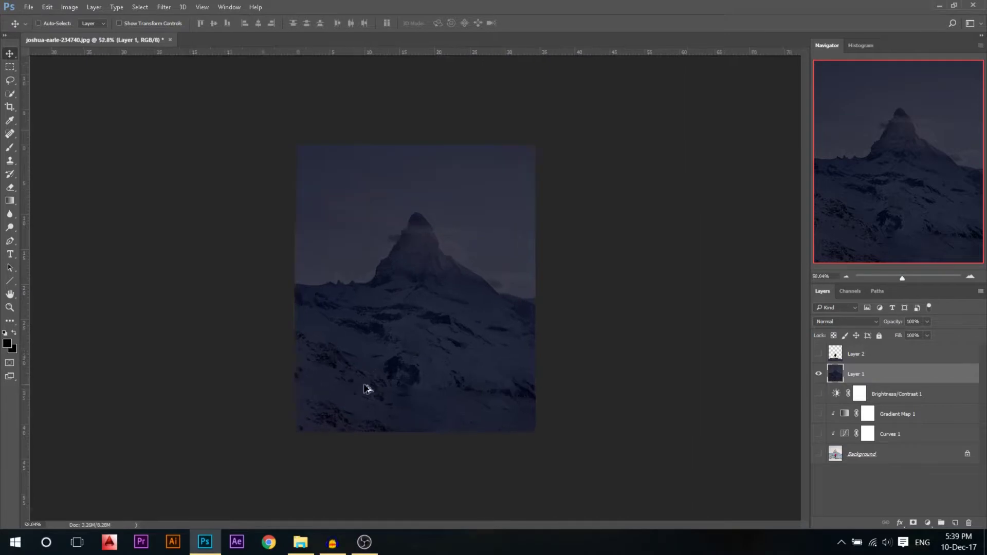
scroll(366, 389, up, 1)
click(816, 355)
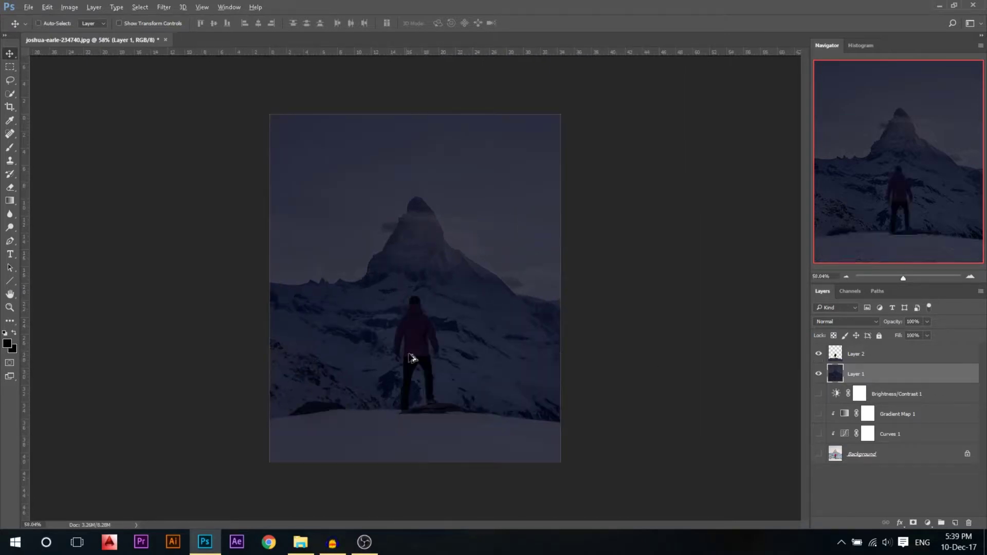
Step: Place the snow-683319_1920 image from the file folder into the document and move its layer above Layer 2
scroll(409, 330, up, 1)
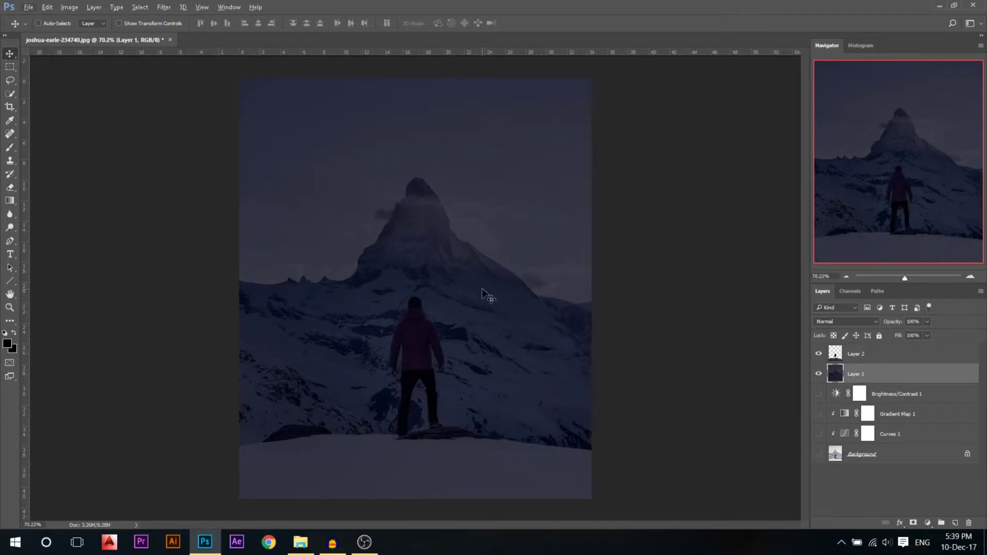
scroll(486, 291, down, 1)
click(307, 543)
drag(532, 138, 433, 249)
key(Return)
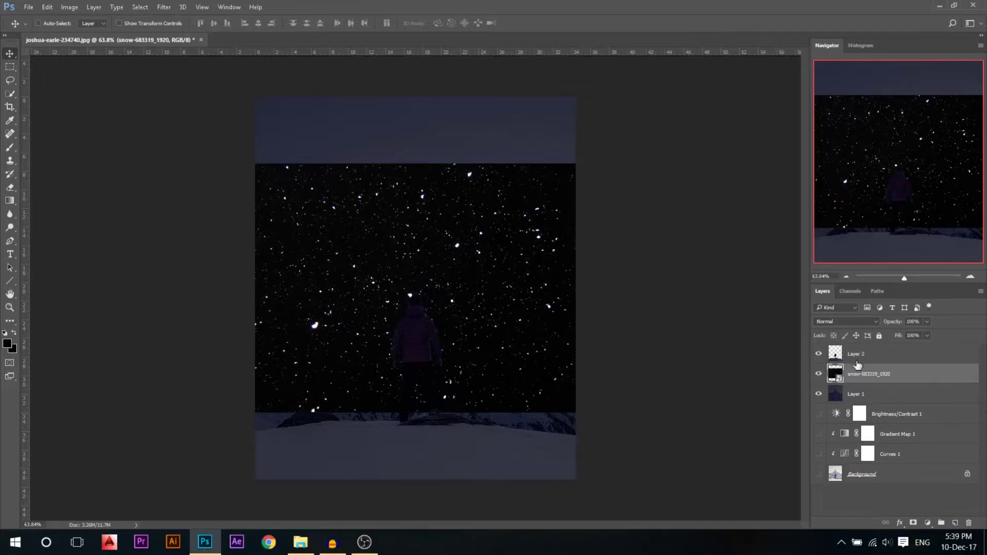
drag(867, 370, 866, 350)
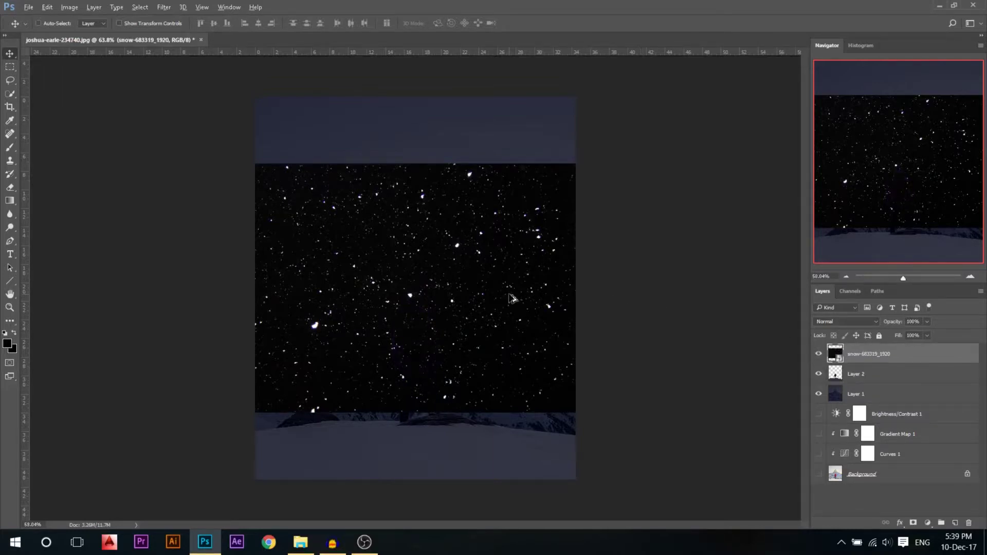
Step: Scale the snow layer to about 71% width and 81% height so it covers the whole canvas
scroll(487, 274, down, 1)
drag(488, 274, 482, 243)
key(ctrl+t)
drag(558, 145, 653, 100)
drag(543, 218, 542, 238)
drag(277, 399, 238, 460)
drag(264, 282, 226, 284)
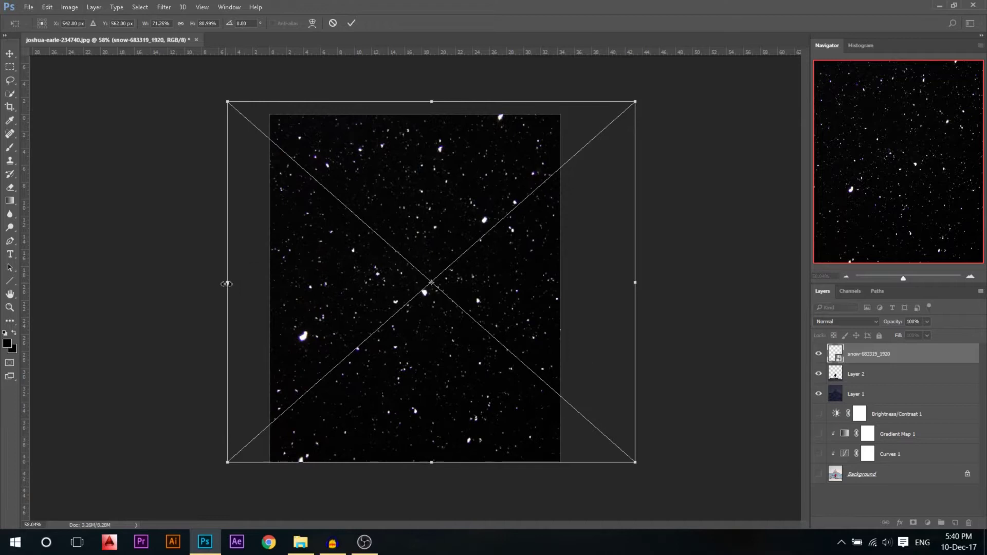
key(Return)
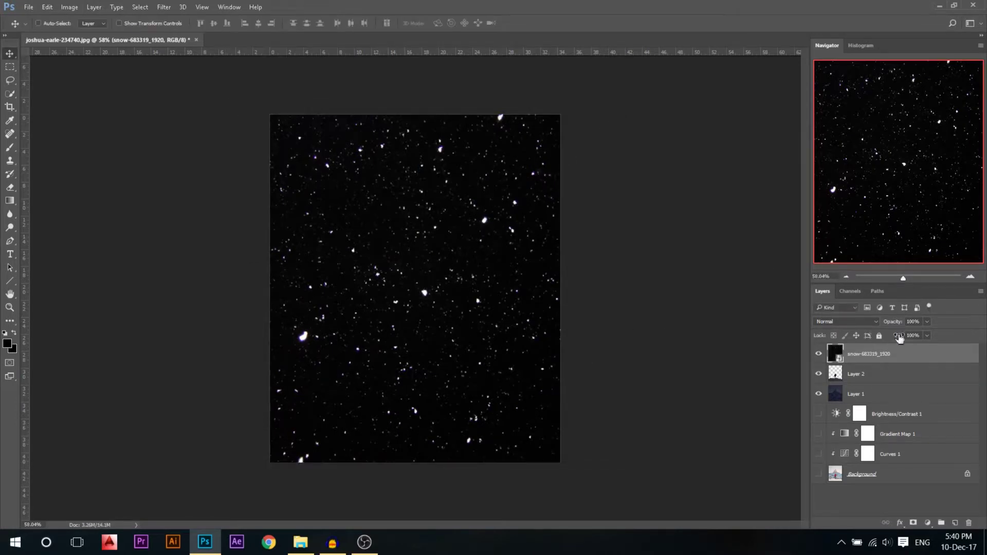
Step: Rasterize the snow layer and apply a Motion Blur with a 42° angle and a 28-pixel distance
right_click(888, 357)
click(673, 283)
click(164, 6)
mouse_move(309, 149)
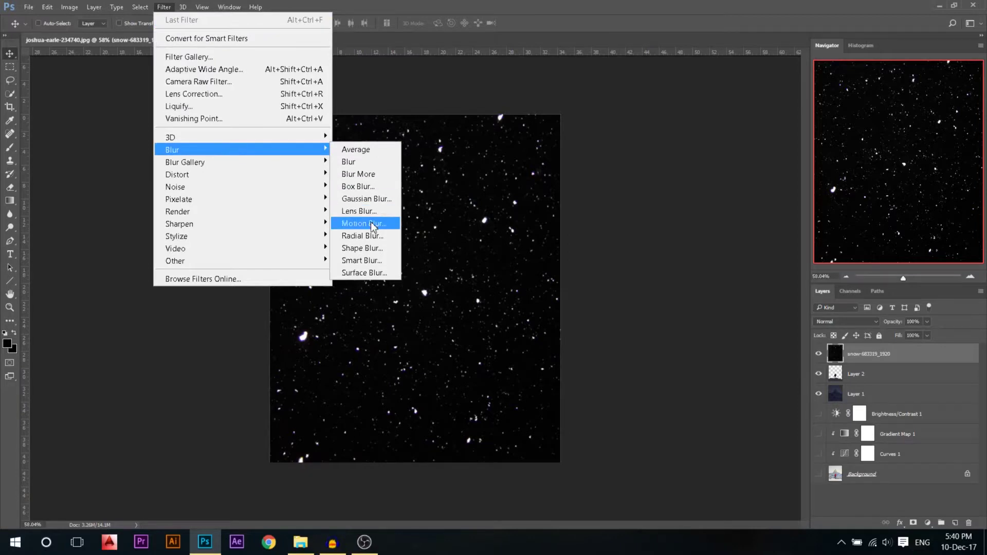
click(362, 223)
click(677, 239)
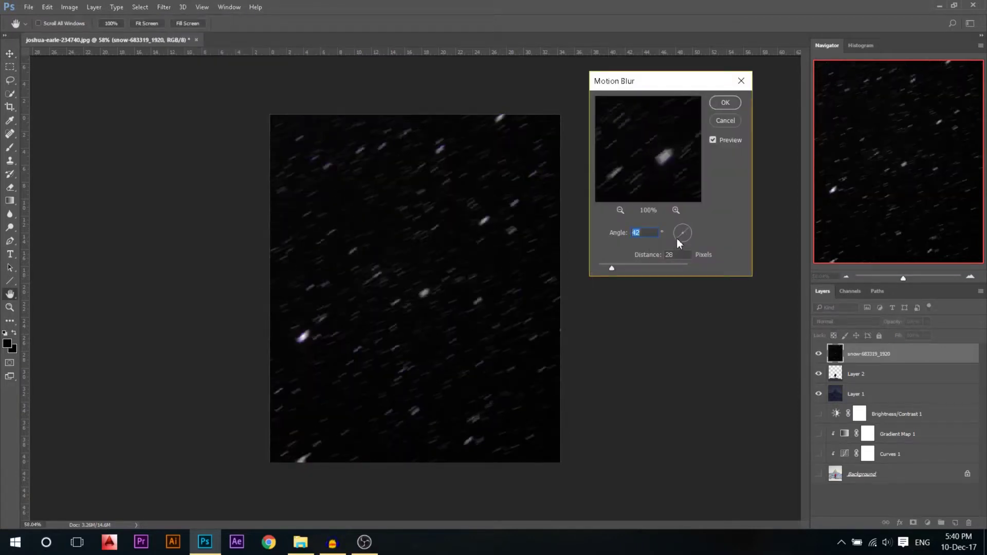
click(731, 102)
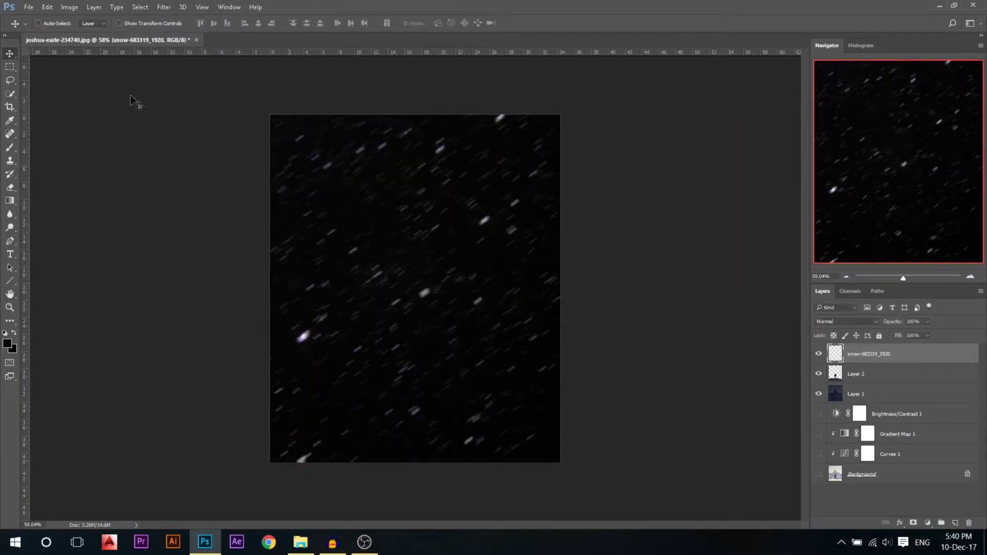
Step: Set the blurred snow layer's blending mode to Screen, and use Curves to lower its white output and raise its black input
click(848, 321)
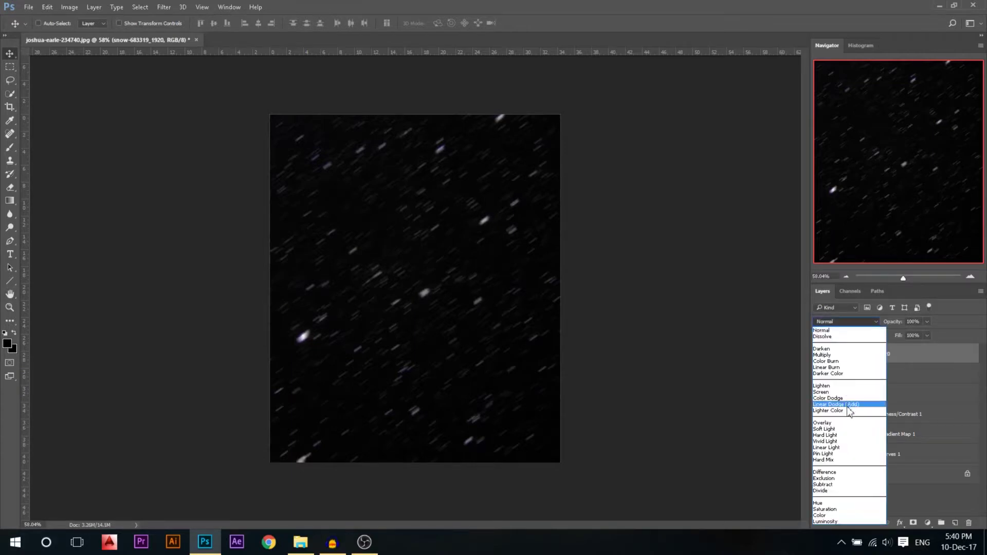
click(838, 392)
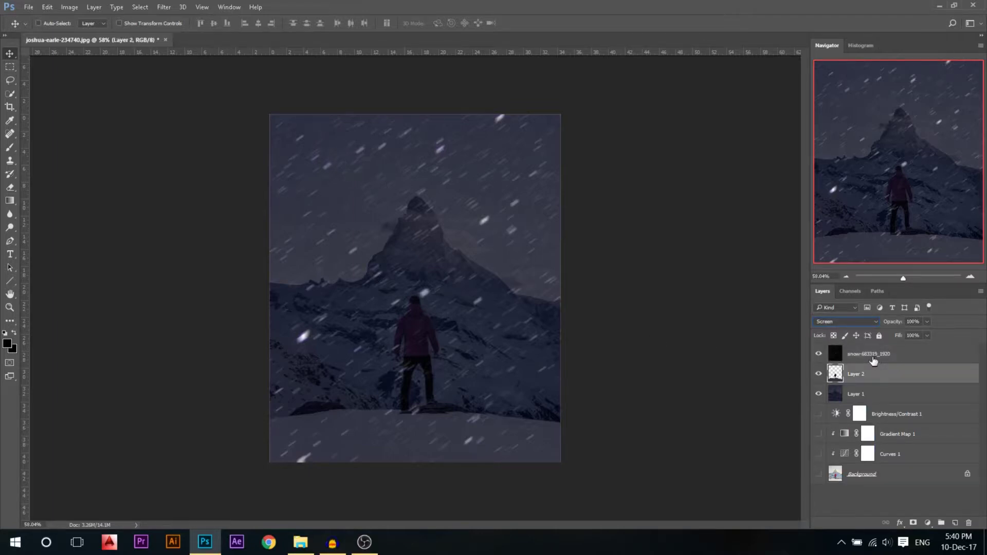
key(ctrl+m)
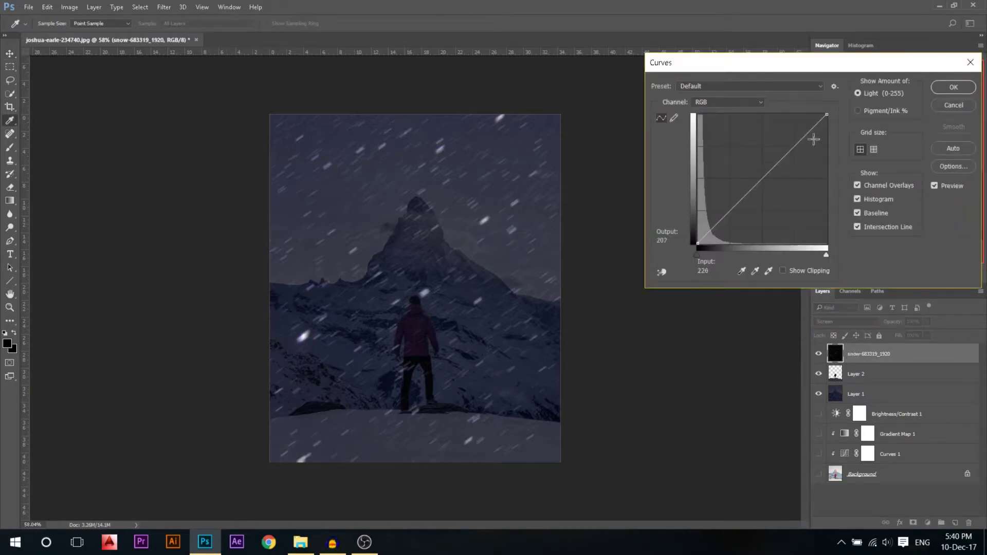
drag(827, 118, 831, 168)
mouse_move(696, 252)
mouse_down()
mouse_move(720, 253)
mouse_move(702, 255)
mouse_up()
click(952, 88)
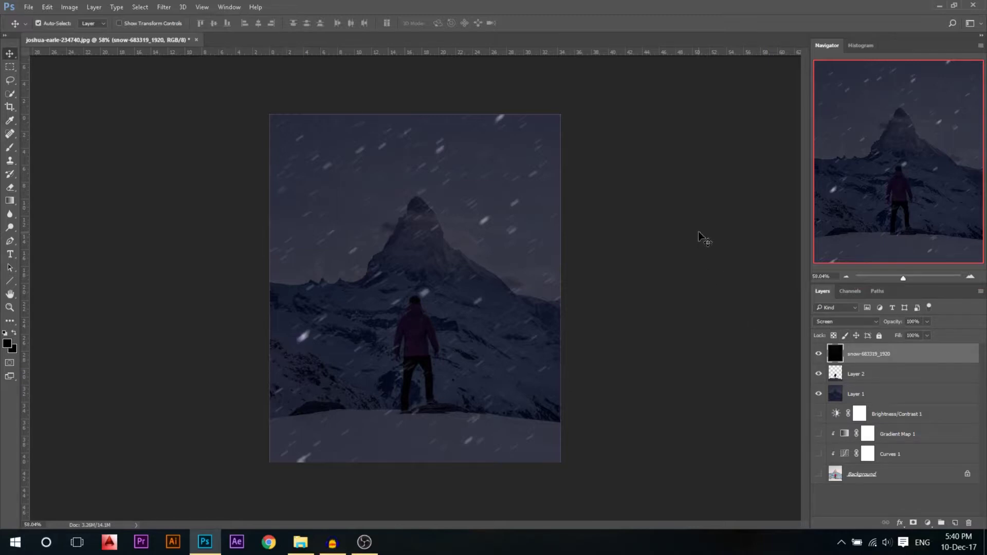
Step: Place a second copy of the snow image and scale it to about 77% width and 118% height, beyond the canvas edges
scroll(510, 279, down, 2)
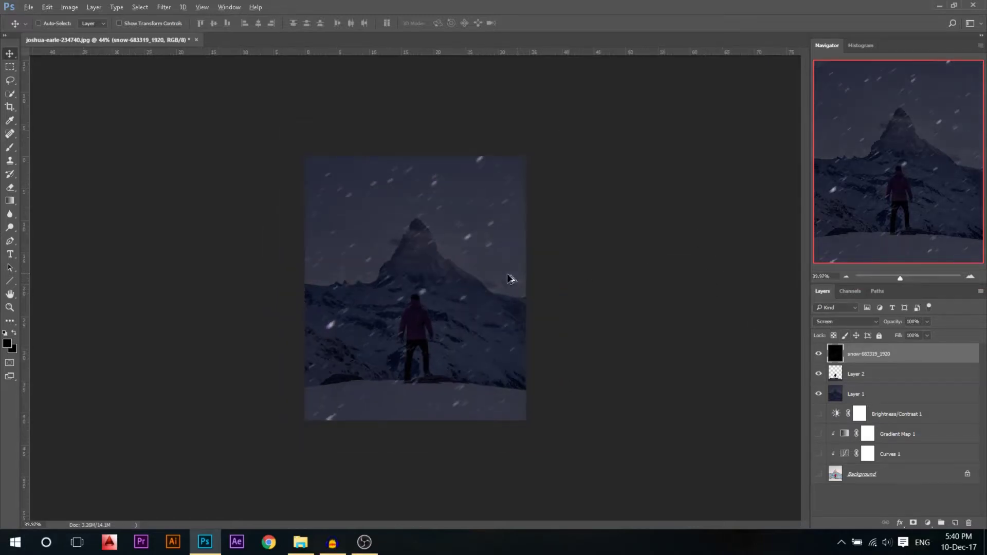
scroll(511, 280, up, 1)
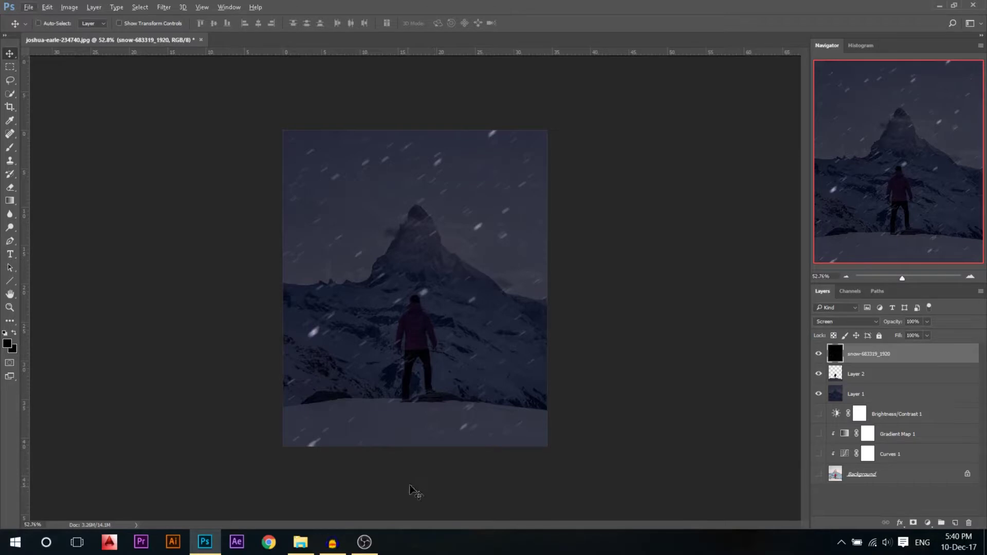
click(300, 542)
drag(475, 160, 408, 392)
drag(416, 184, 415, 130)
drag(548, 131, 652, 84)
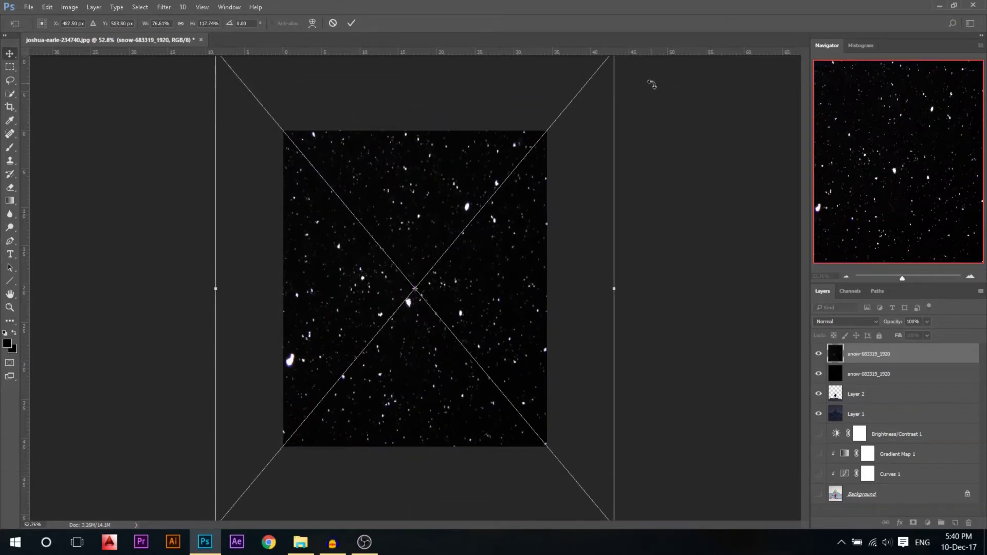
key(Return)
Step: Set the second snow layer's blending mode to Screen and reduce its opacity
click(846, 322)
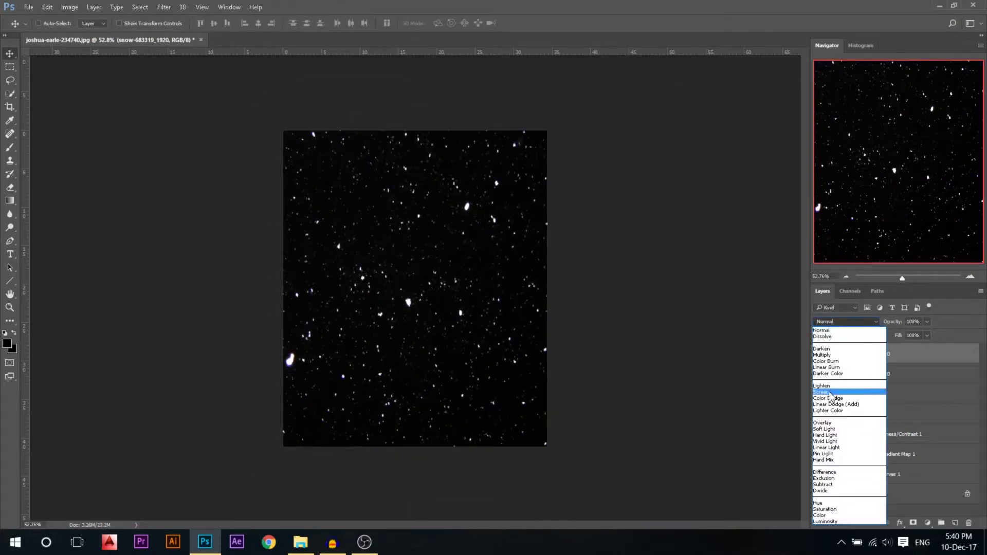
click(843, 400)
scroll(438, 272, down, 1)
scroll(448, 339, up, 3)
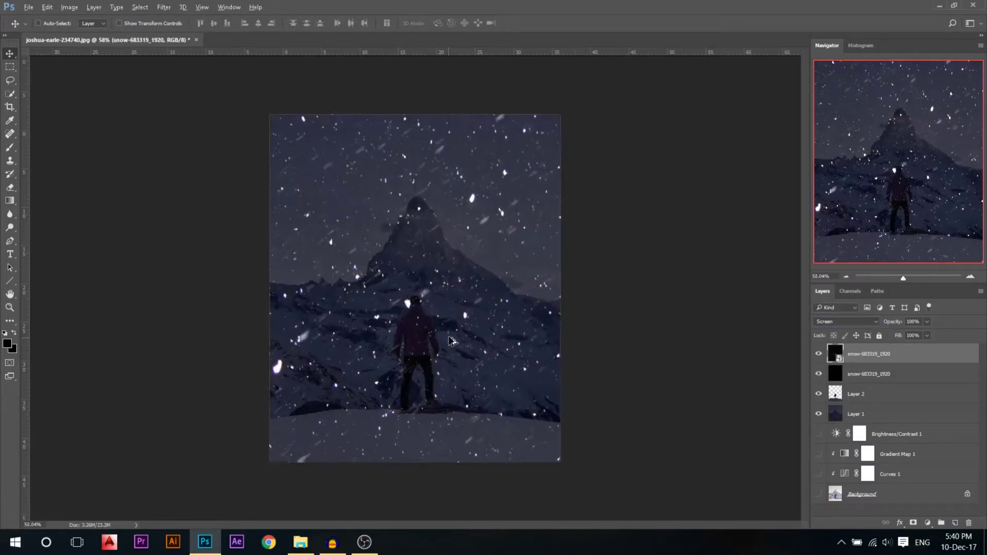
scroll(456, 329, down, 1)
drag(899, 325, 894, 325)
Step: Convert the blurred snow layer, Layer 2 and Layer 1 each to a smart object
click(875, 373)
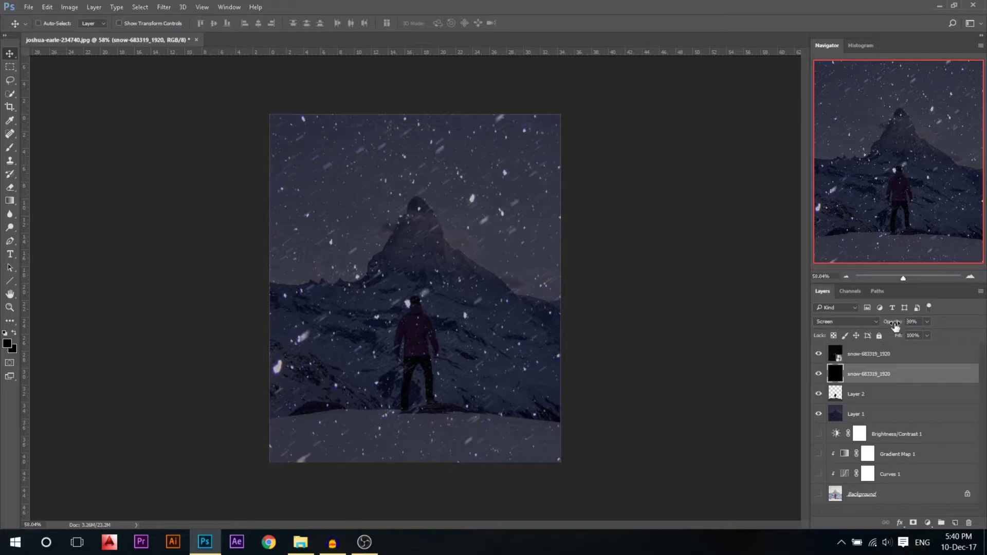
click(857, 411)
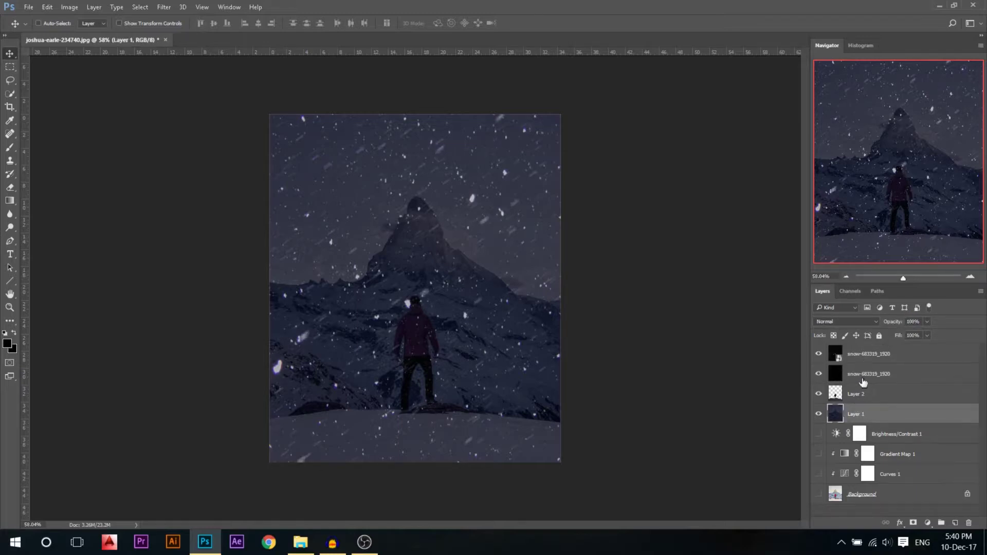
right_click(863, 379)
click(672, 225)
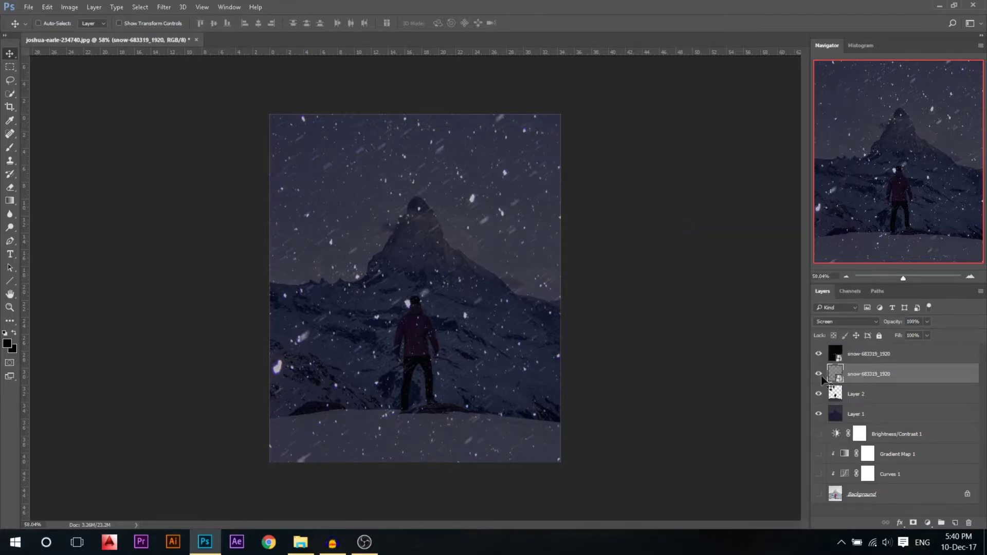
right_click(868, 394)
click(637, 229)
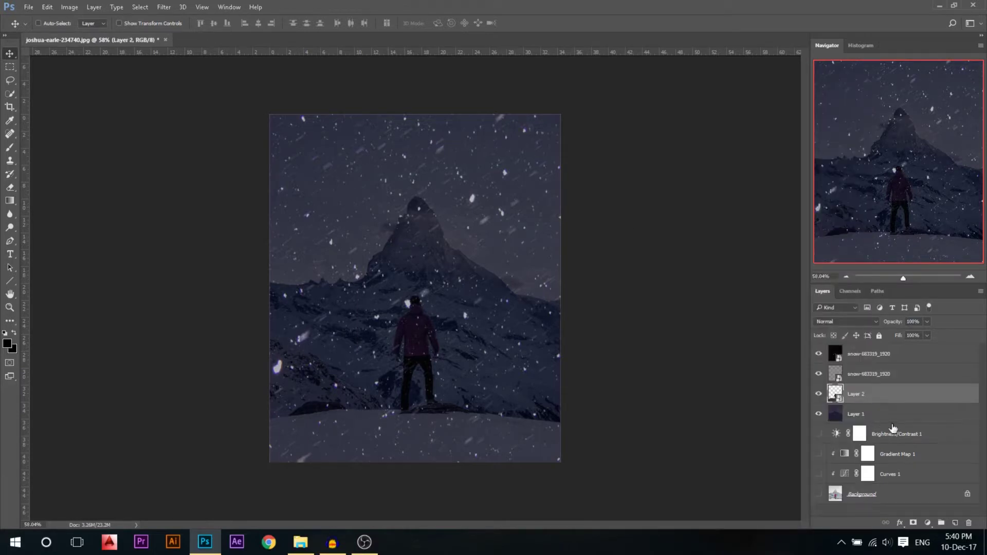
right_click(882, 417)
click(631, 227)
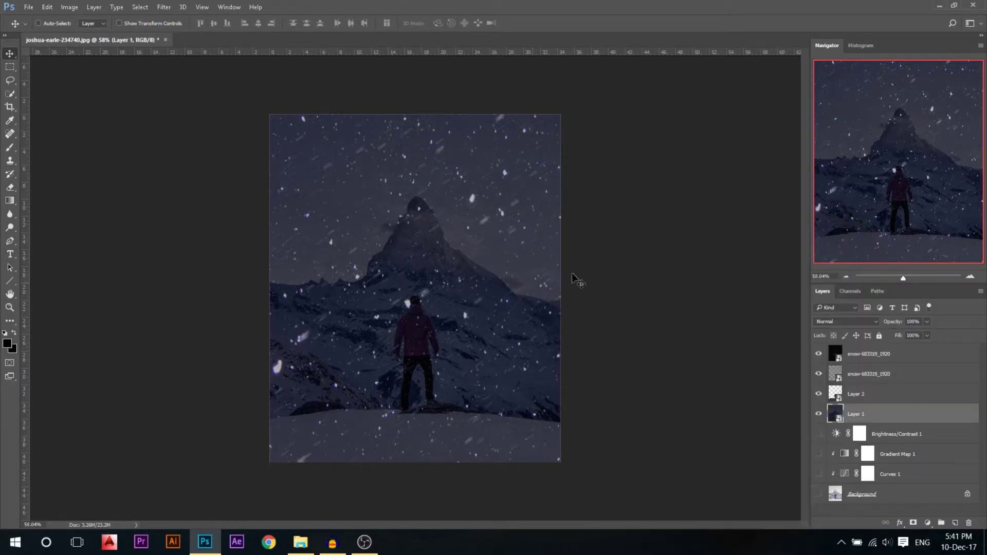
Step: Show the Timeline and create a video timeline from the document's layers
scroll(463, 305, down, 2)
scroll(422, 292, up, 1)
scroll(453, 300, down, 1)
scroll(454, 306, up, 1)
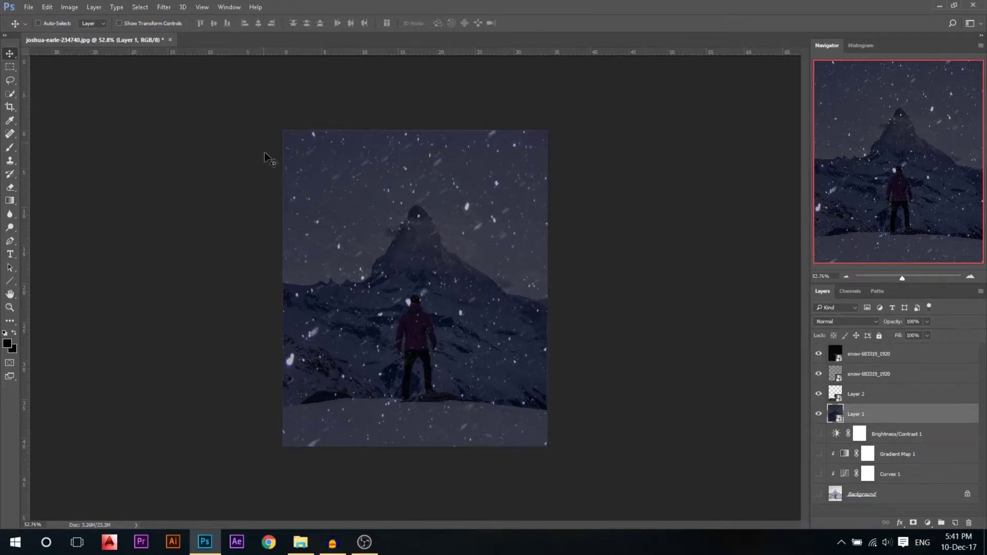
click(229, 7)
click(245, 423)
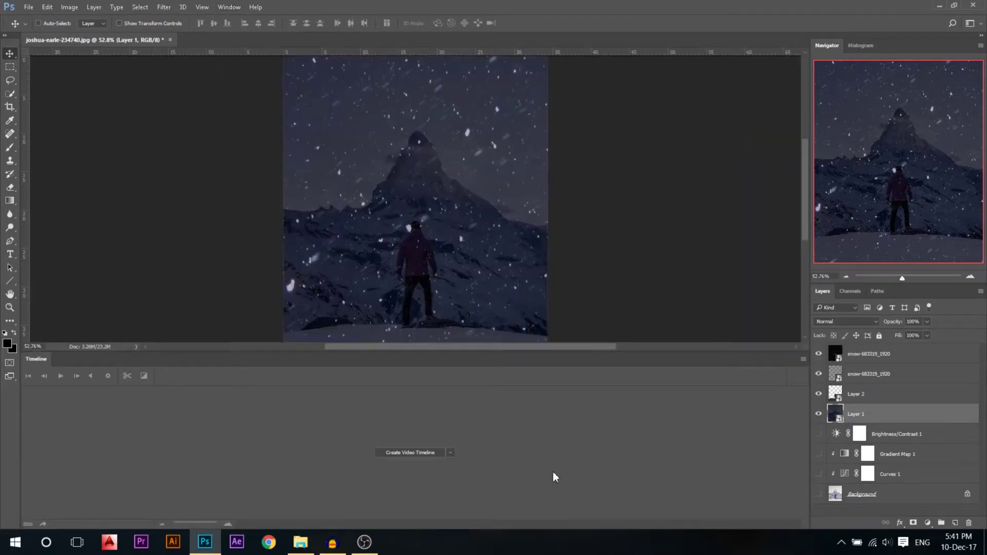
scroll(434, 213, down, 3)
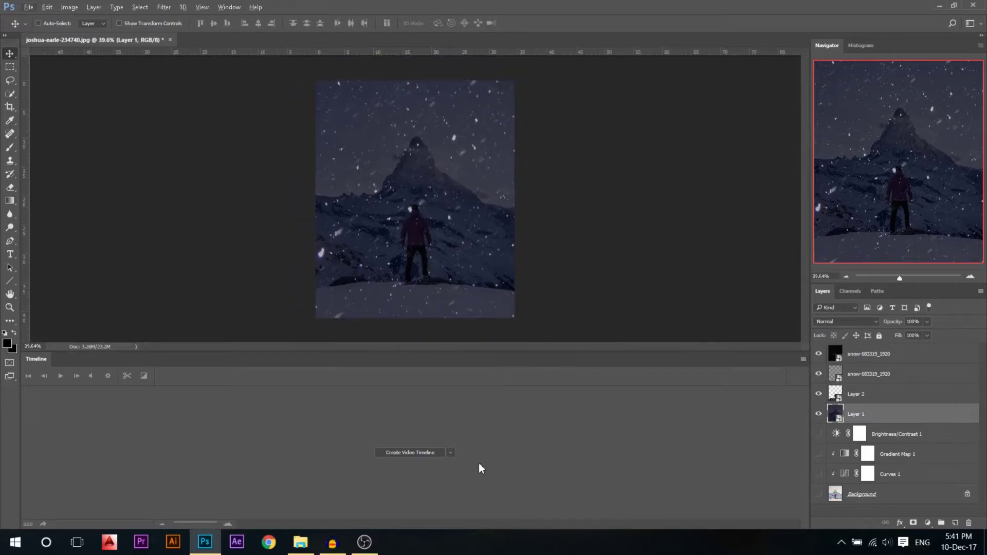
click(450, 452)
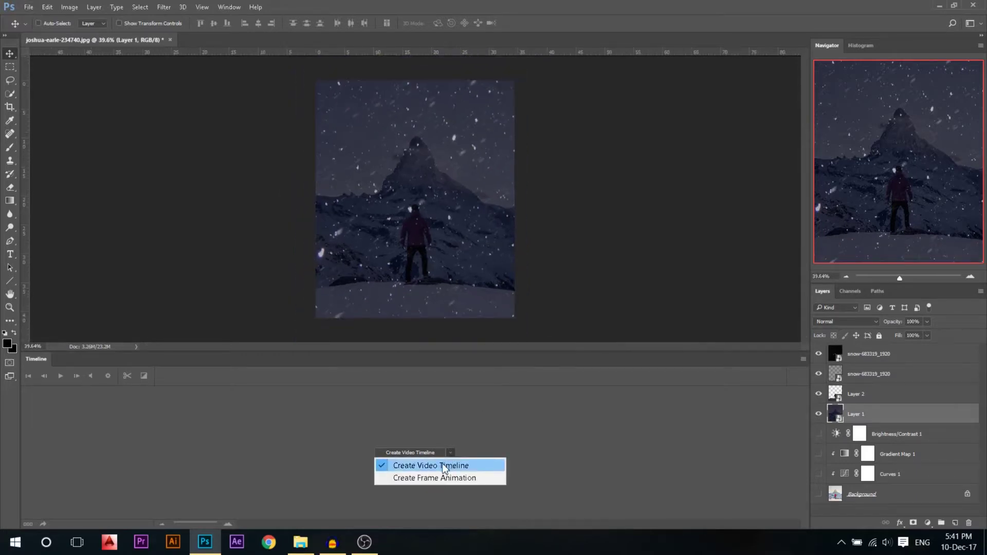
click(432, 465)
click(414, 454)
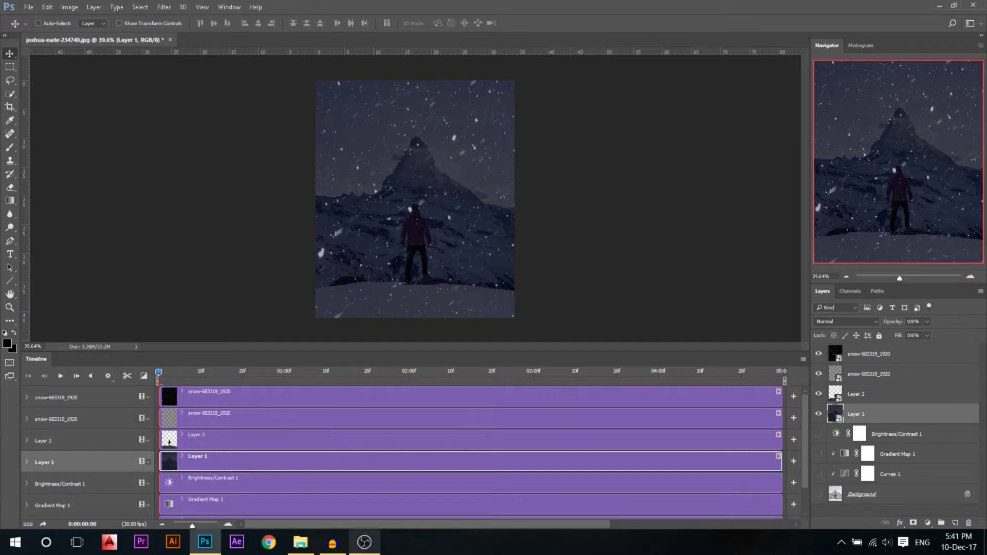
Step: Expand Layer 1's animation properties in the timeline and add a Transform keyframe at the start
drag(192, 525, 191, 525)
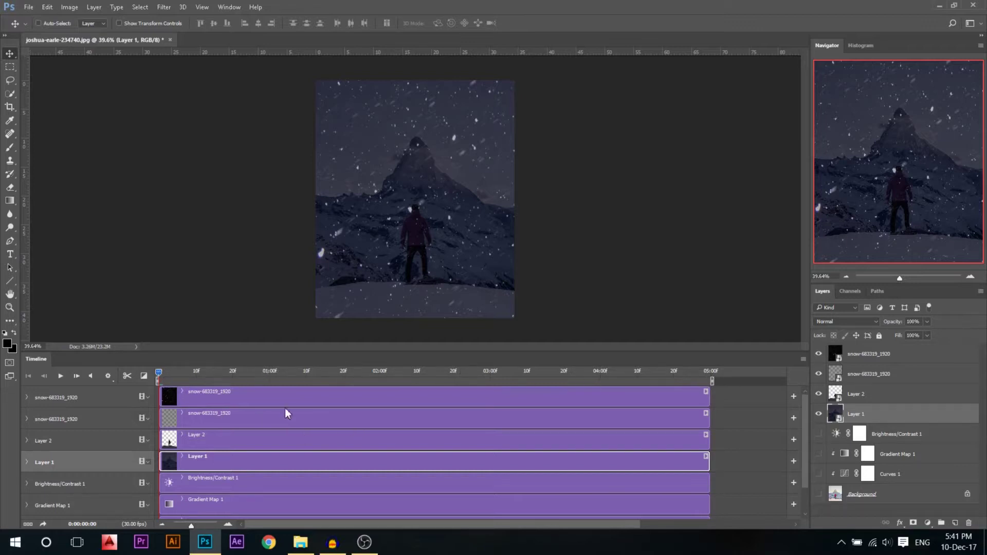
click(181, 455)
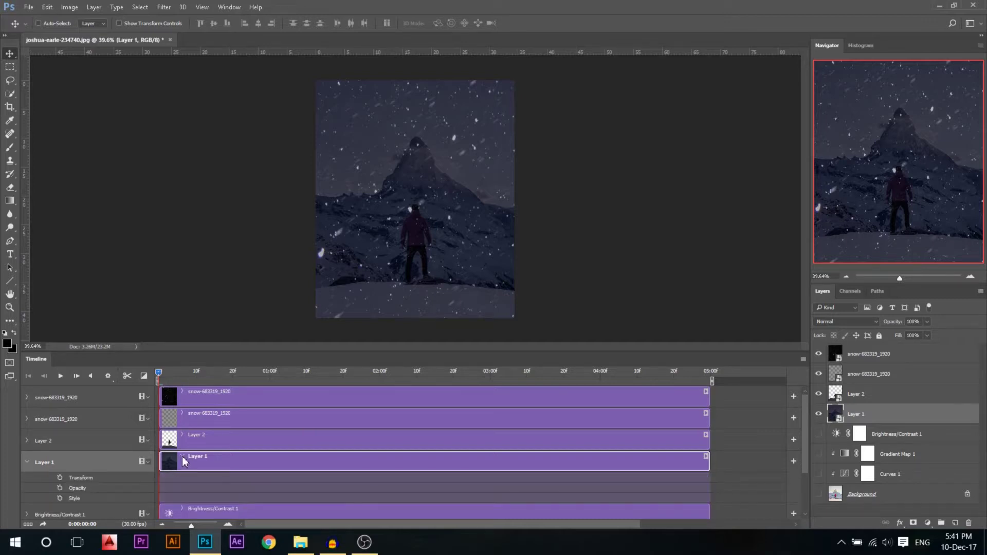
click(59, 478)
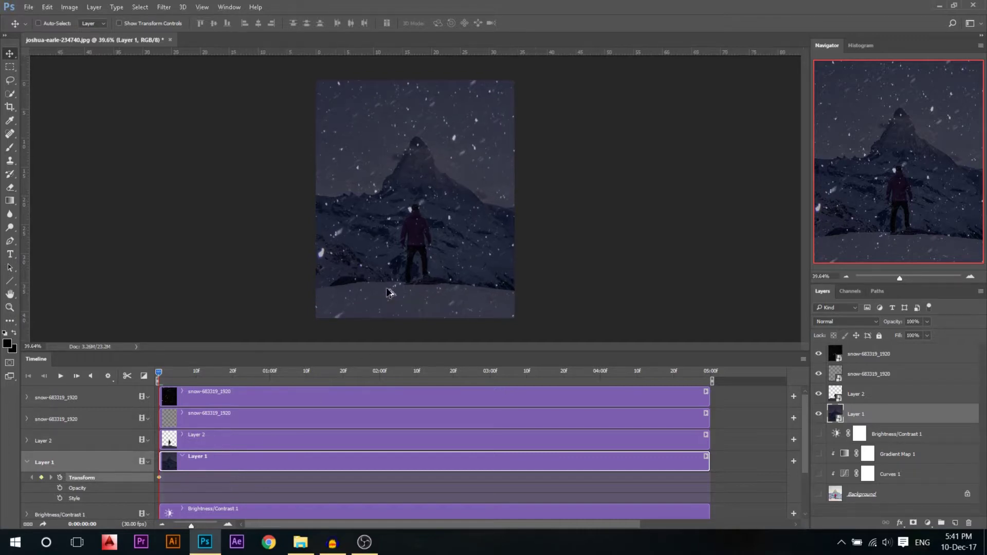
scroll(389, 293, down, 1)
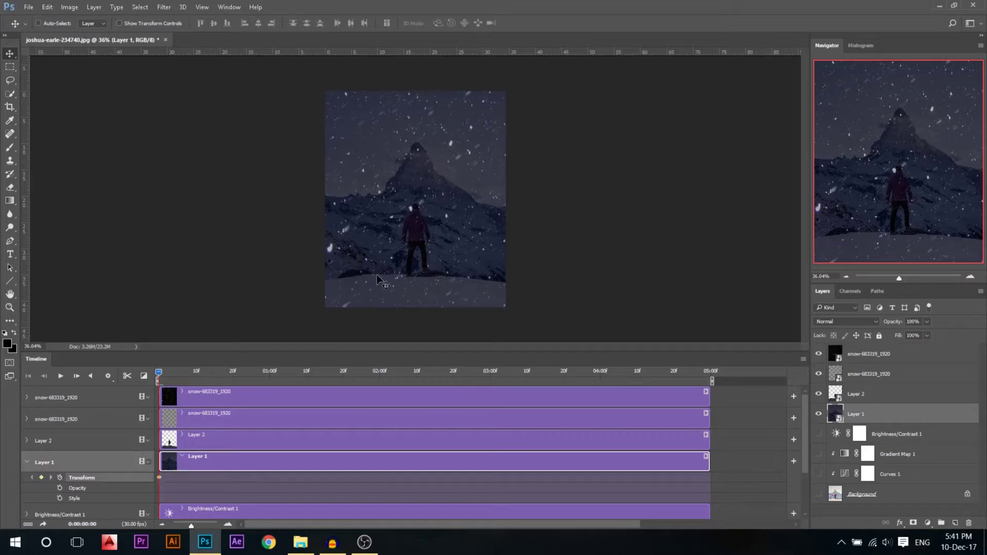
Step: At 0:00:04:29 on the timeline, enlarge Layer 1 around its centre to add an ending Transform keyframe
drag(175, 377, 727, 375)
key(ctrl+t)
drag(506, 307, 566, 334)
click(353, 26)
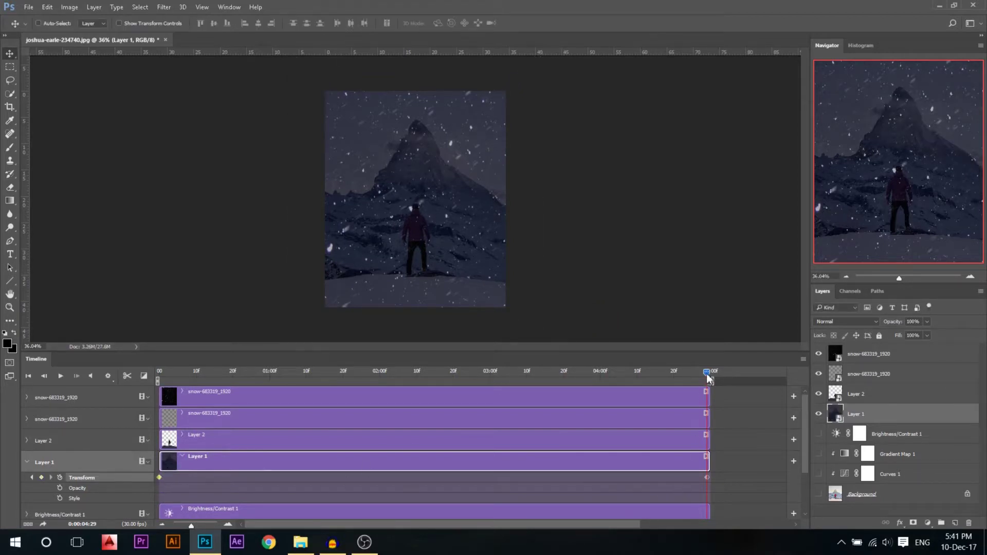
Step: Scrub the timeline back to the start and set the playback resolution to 25%
drag(676, 371, 200, 366)
click(107, 377)
click(119, 392)
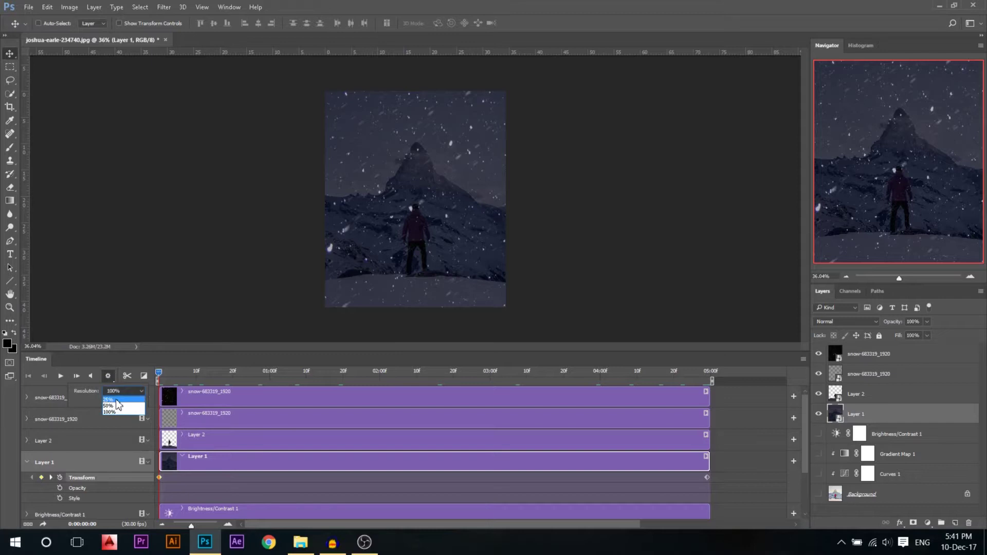
click(118, 401)
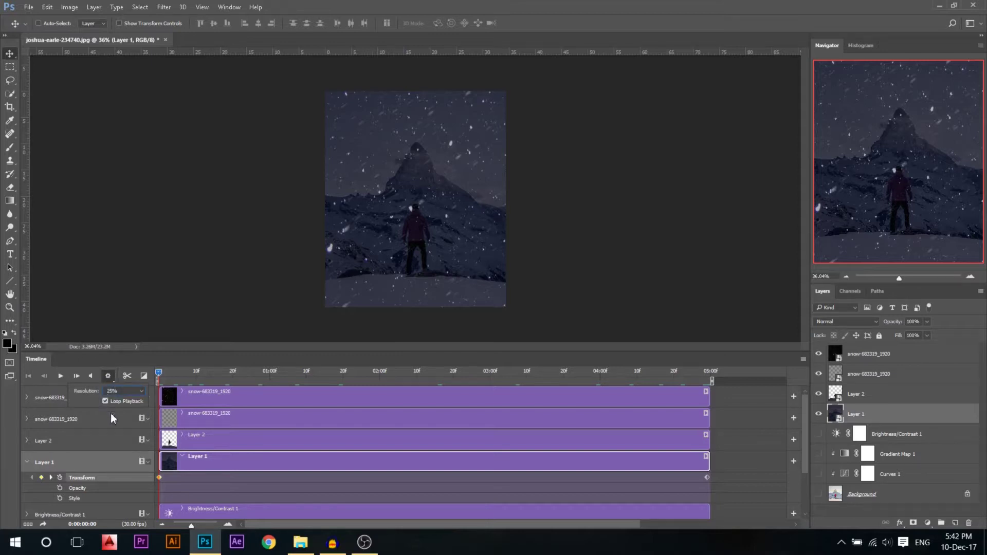
click(200, 463)
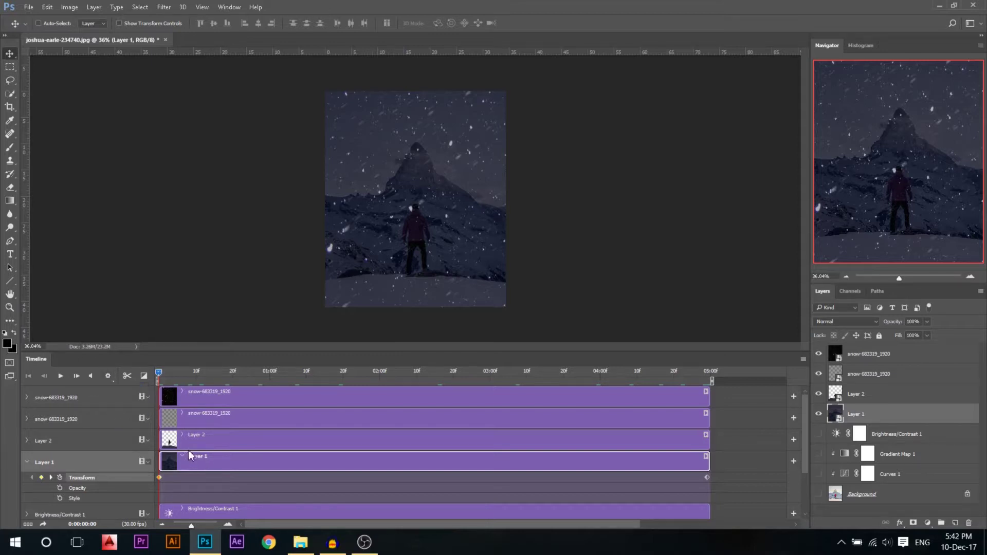
Step: Expand Layer 2's animation properties, add a Transform keyframe at the start and enlarge the layer around its centre to about 129%
click(183, 438)
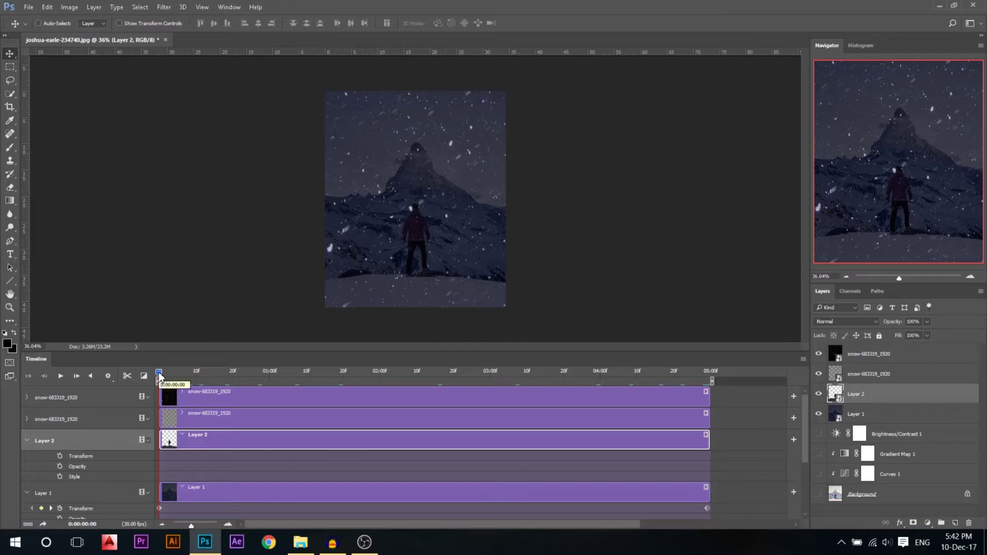
click(60, 456)
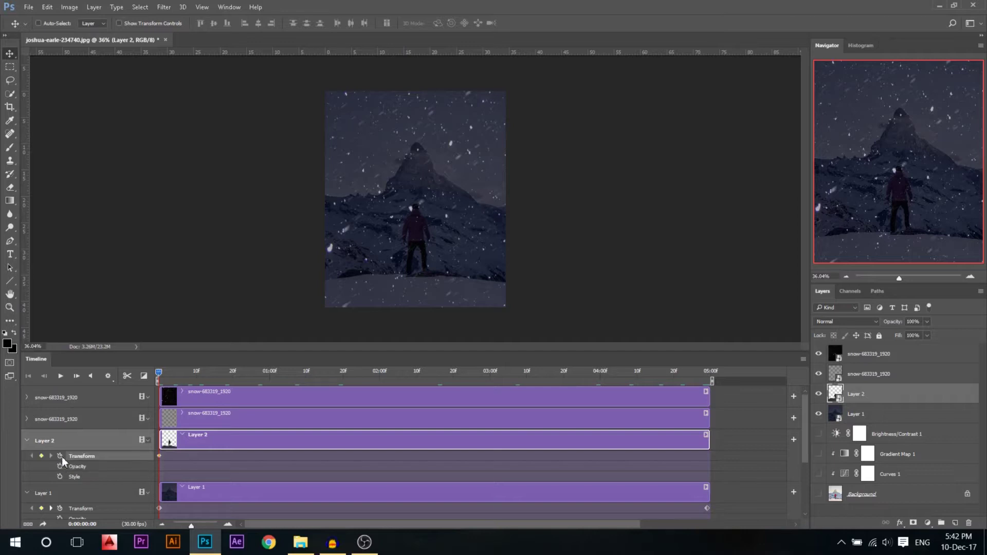
key(ctrl+t)
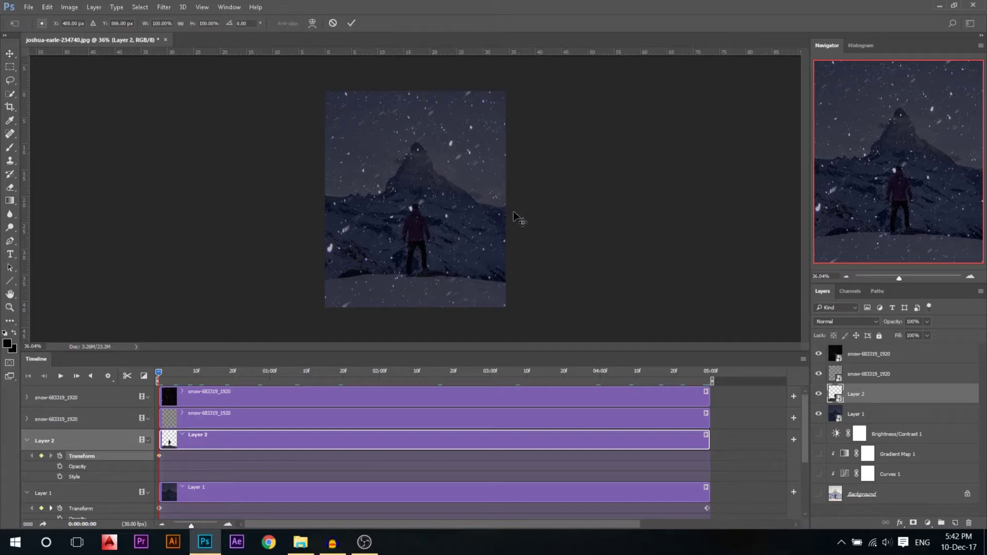
drag(504, 211, 532, 197)
key(Return)
Step: At 0:00:04:29 on the timeline, shrink Layer 2 around its centre to about 102% to add an ending Transform keyframe
drag(165, 371, 555, 372)
key(ctrl+t)
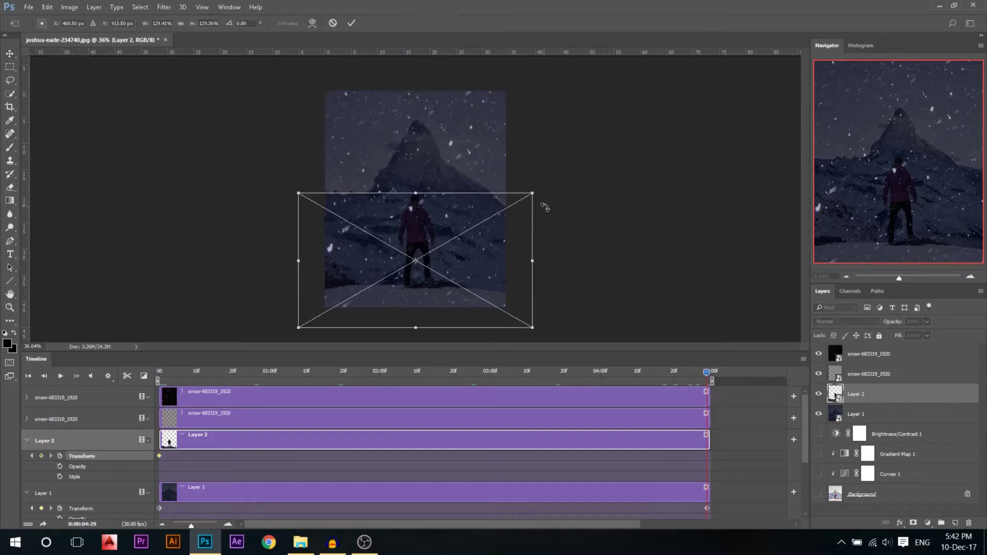
drag(539, 192, 507, 204)
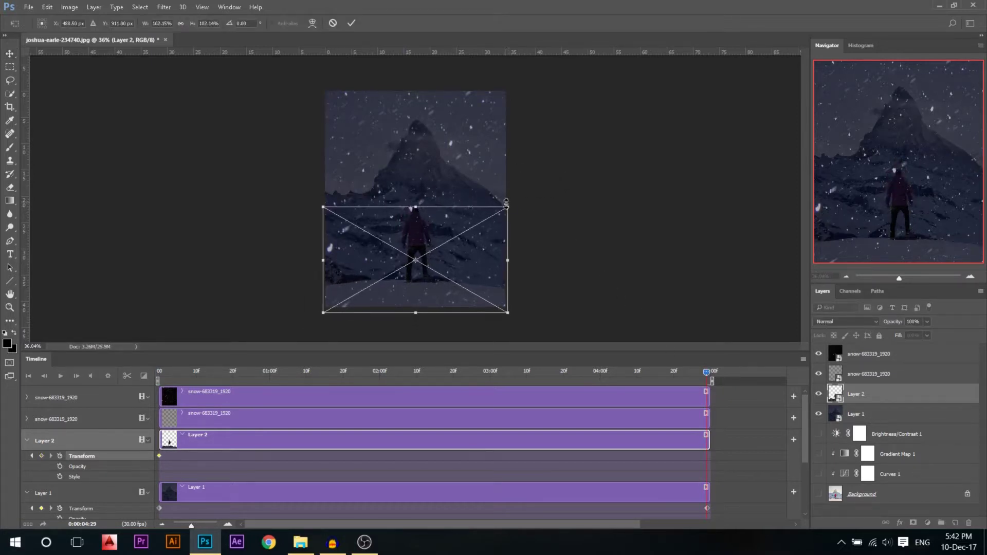
key(Return)
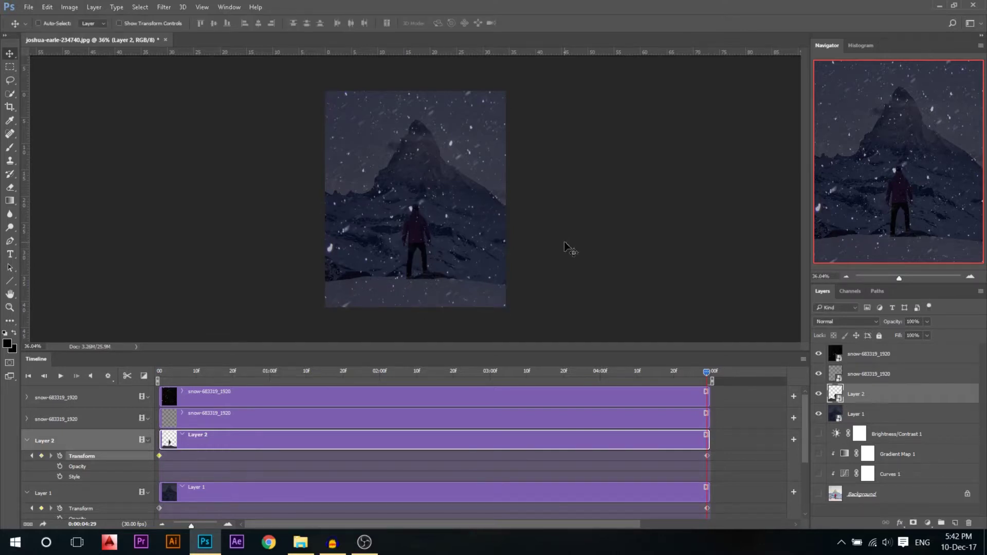
Step: Preview the hiker and mountain zoom from the start, including a playback with both snow layers hidden
drag(699, 379, 154, 362)
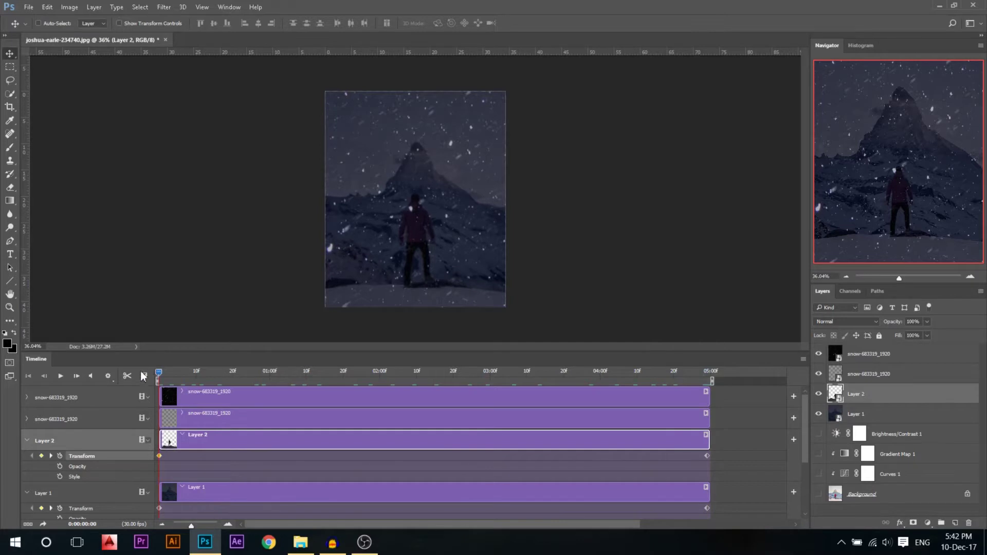
key(space)
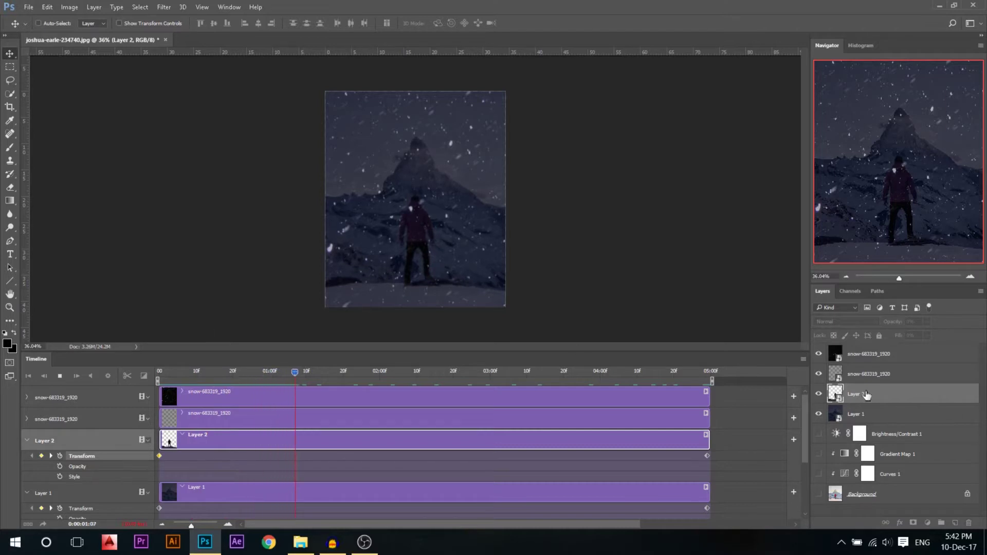
drag(819, 375, 821, 356)
drag(305, 379, 158, 375)
scroll(393, 218, up, 5)
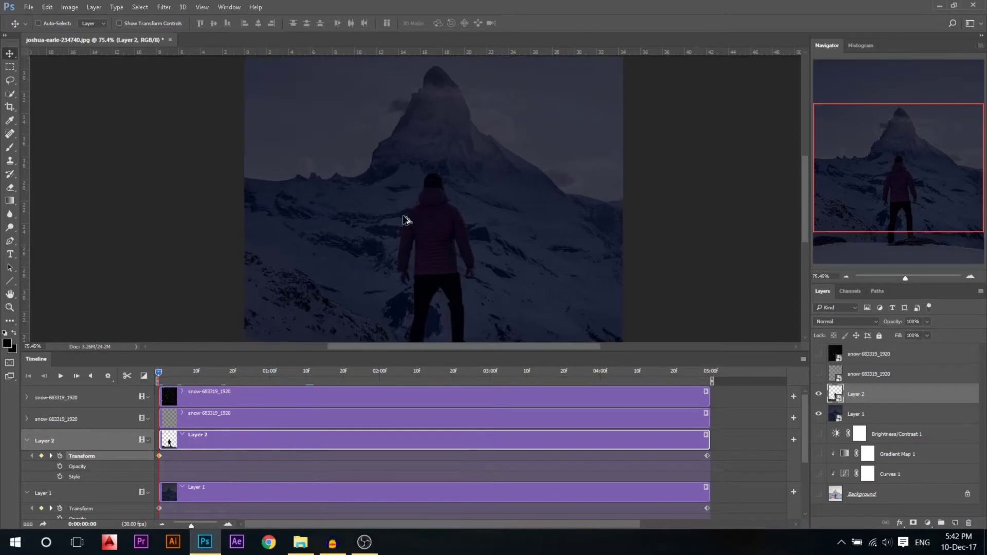
scroll(406, 217, down, 2)
key(space)
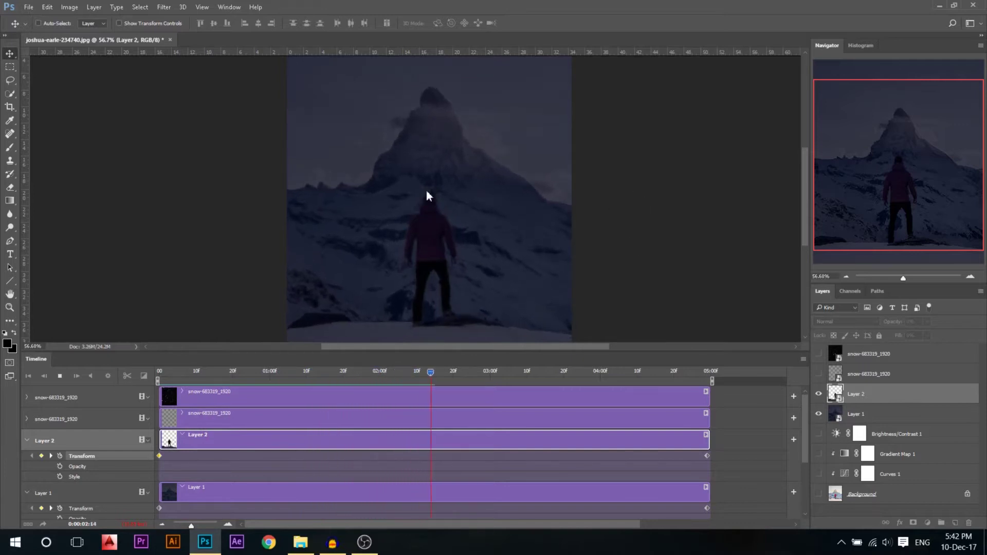
key(space)
scroll(401, 251, down, 2)
scroll(401, 251, down, 1)
drag(455, 371, 142, 378)
Step: Expand the lower snow layer's animation properties, show both snow layers and set the lower one's opacity to 90%
click(183, 413)
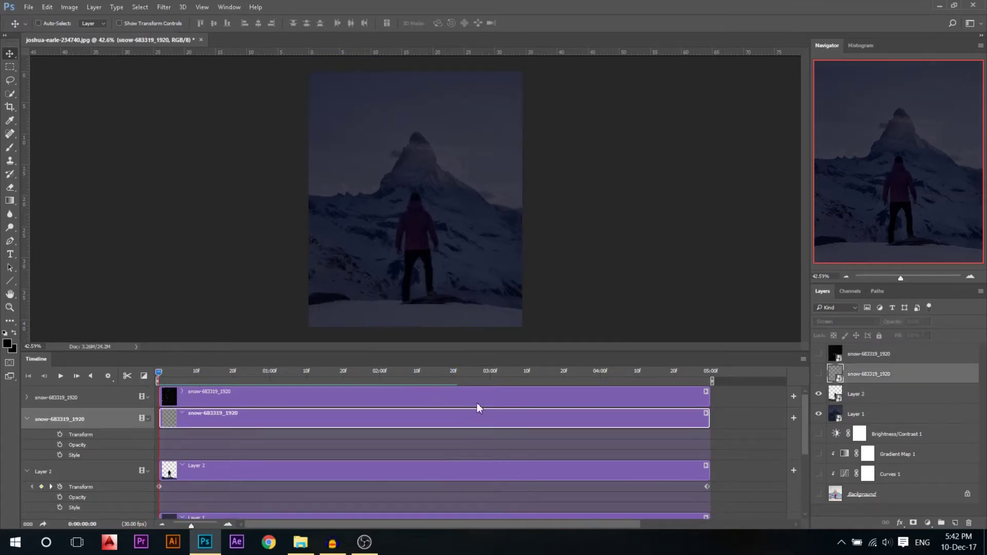
click(820, 376)
click(819, 355)
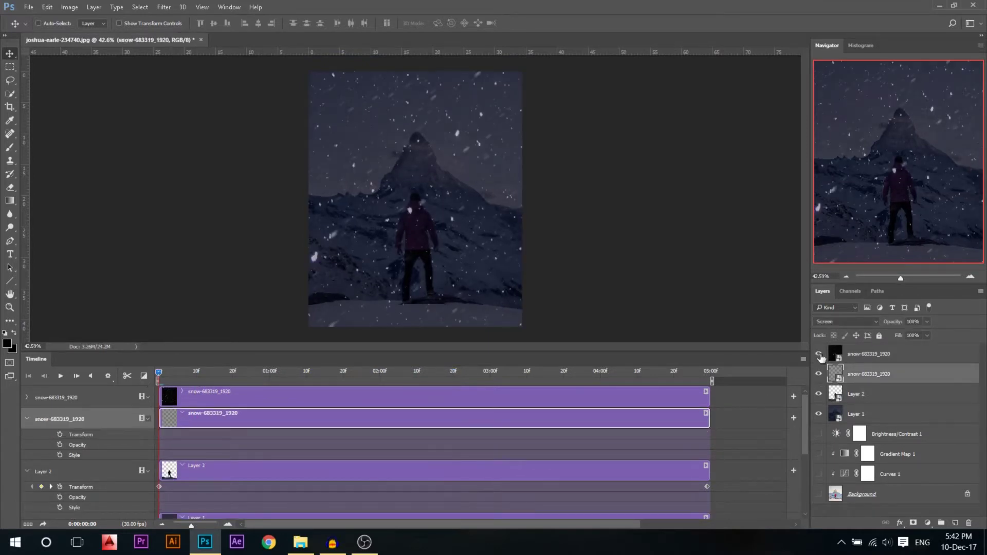
click(881, 354)
click(876, 374)
drag(899, 325, 892, 326)
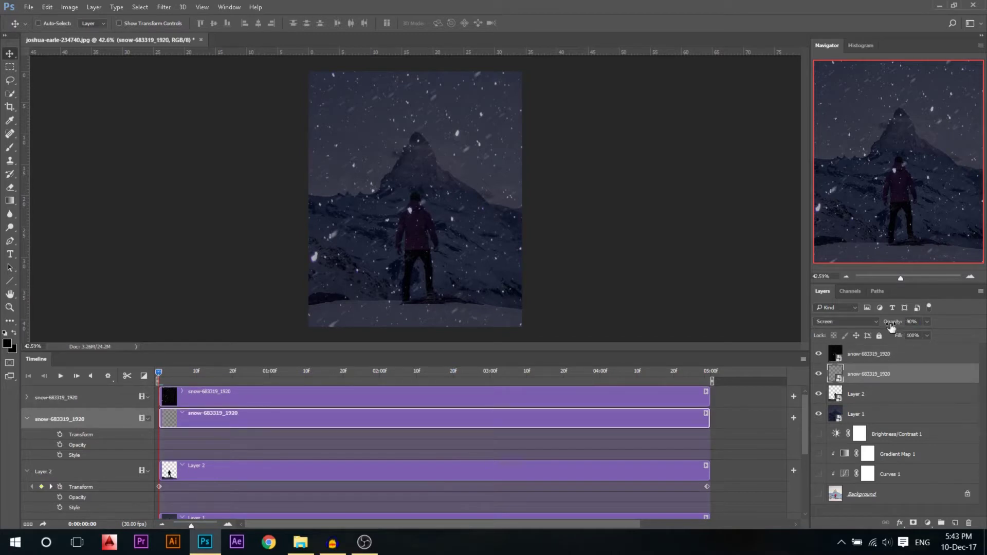
Step: Add a starting Transform keyframe to the lower snow layer, enlarge it to about 126% and align its lower-left corner near the canvas corner
click(60, 434)
scroll(152, 310, down, 3)
key(ctrl+t)
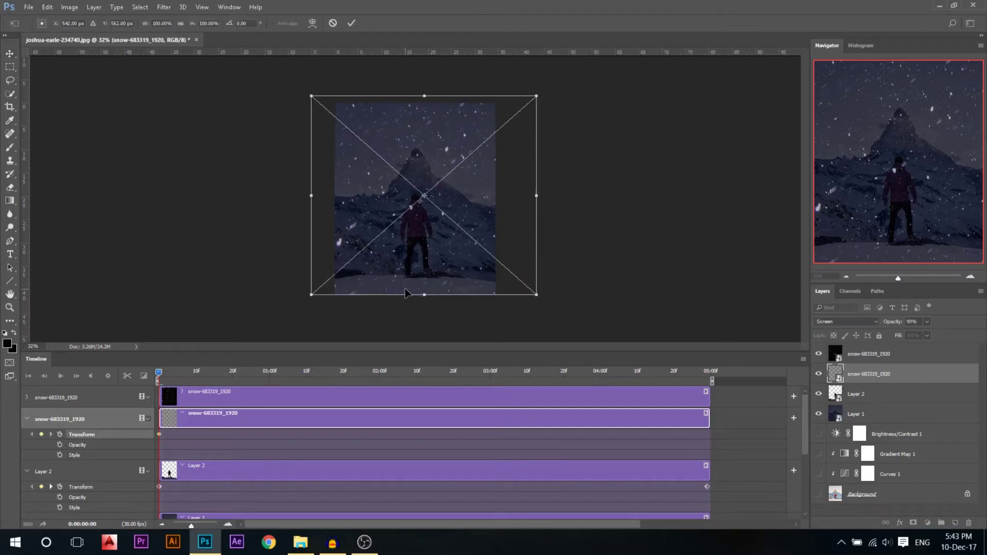
drag(538, 96, 573, 79)
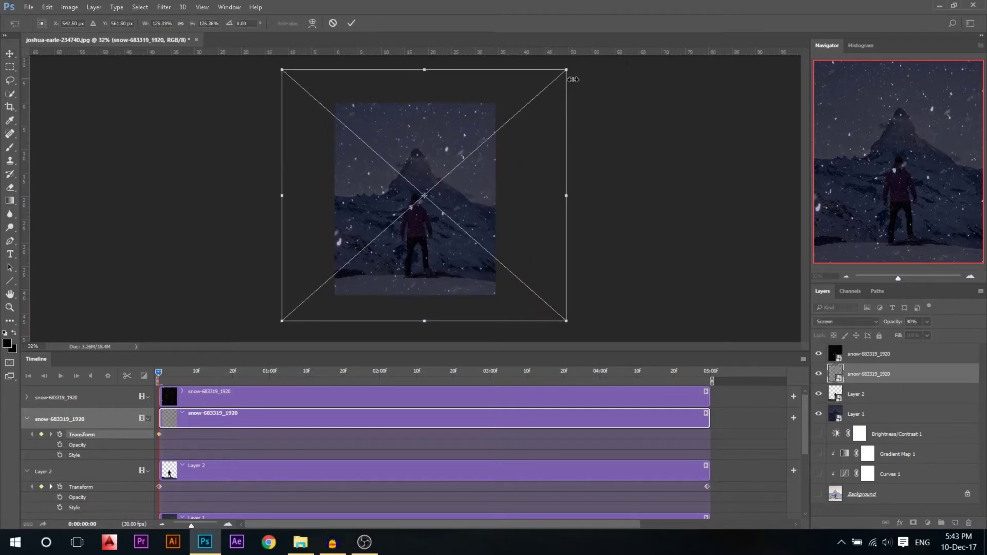
drag(404, 267, 455, 251)
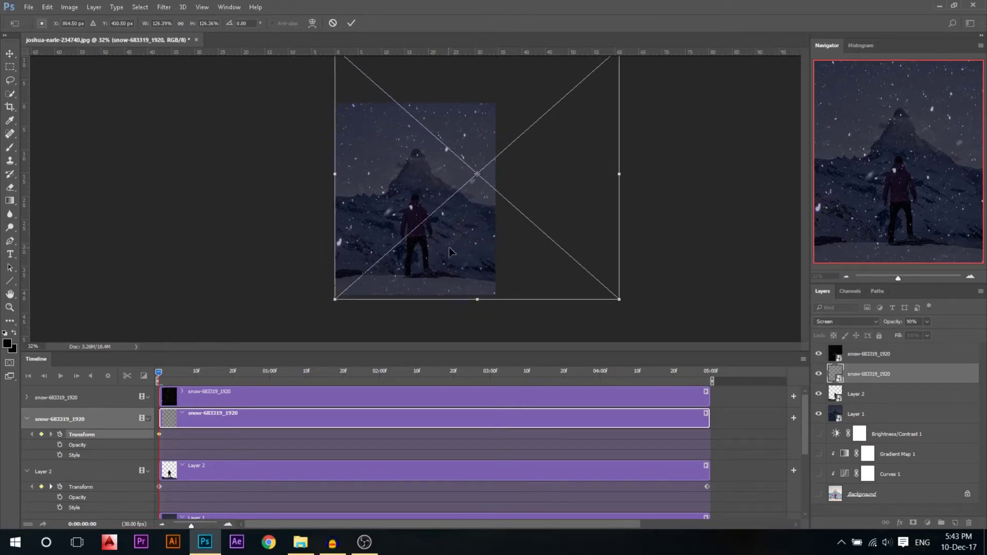
drag(335, 299, 334, 299)
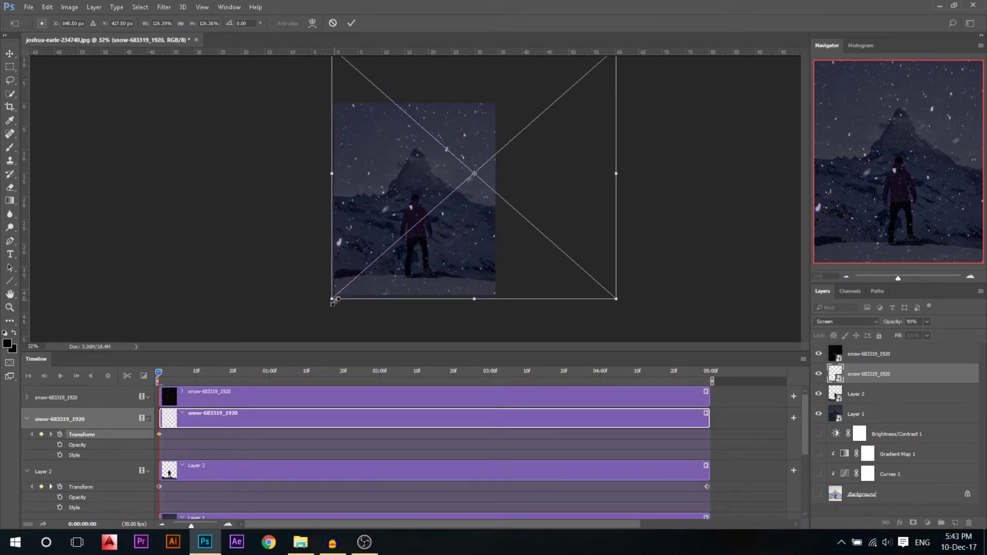
key(Return)
Step: At 0:00:04:29, move the lower snow layer diagonally down and to the left to add an ending Transform keyframe
drag(156, 373, 722, 371)
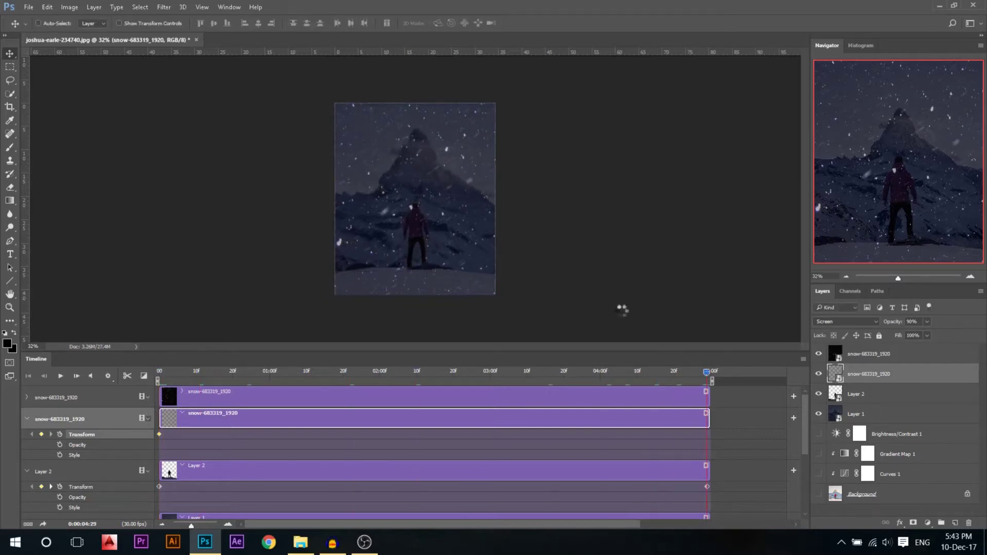
key(ctrl+t)
drag(505, 132, 390, 168)
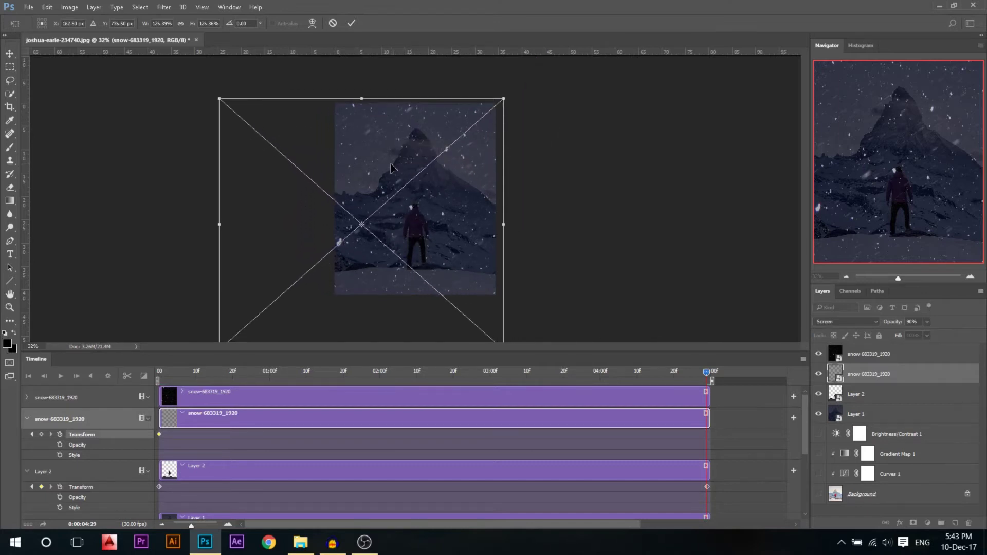
key(Return)
Step: Preview the lower snow layer's falling motion with the upper snow layer hidden, then show the upper layer again
drag(706, 374, 183, 372)
click(819, 354)
key(space)
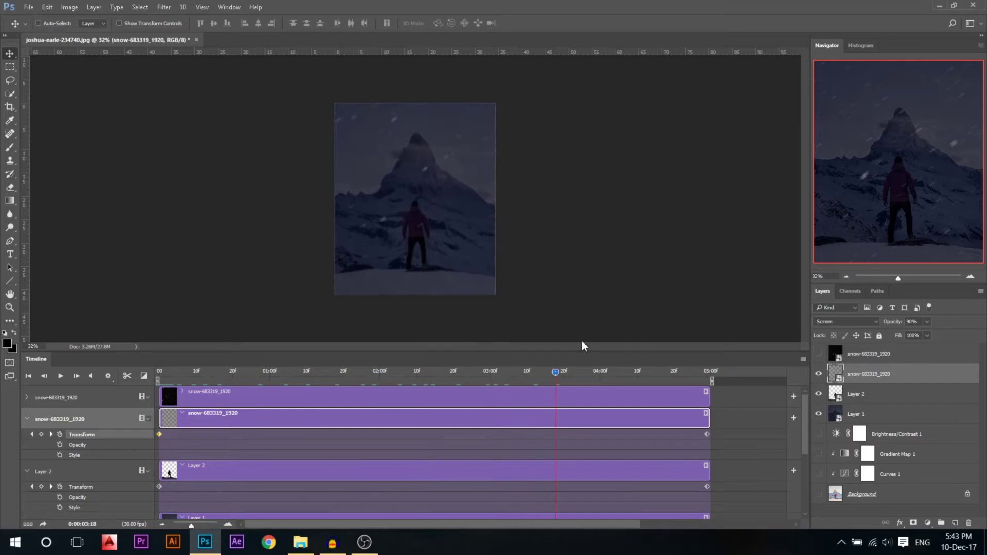
drag(358, 368, 137, 378)
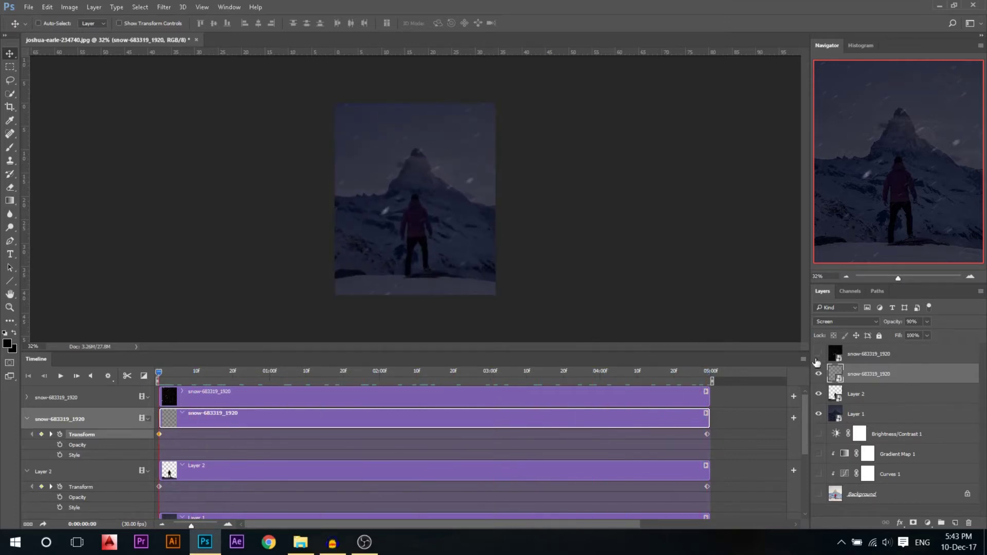
click(818, 356)
Step: Expand the upper snow layer's animation properties and reduce the layer's height to about 97%
click(864, 360)
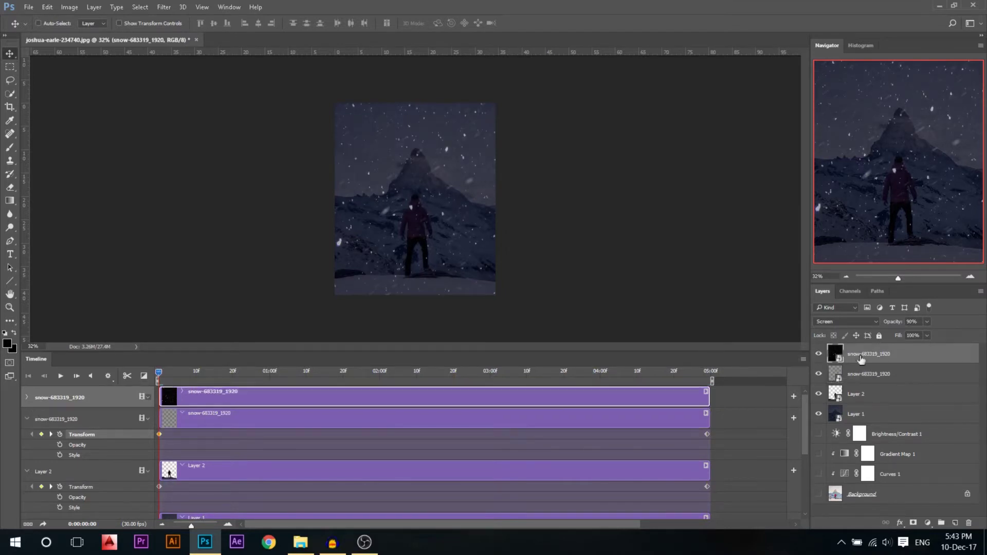
click(27, 398)
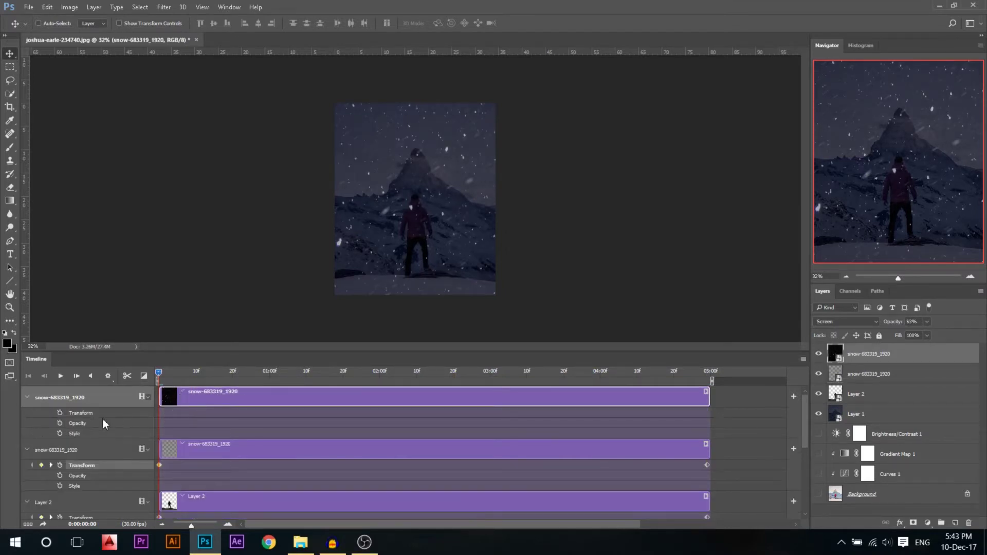
key(ctrl+t)
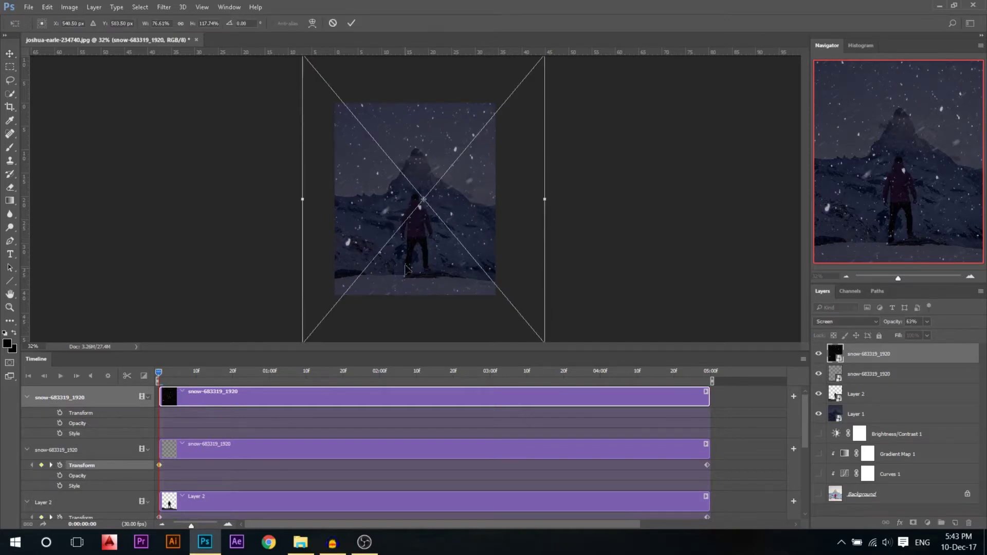
drag(398, 254, 398, 256)
scroll(407, 278, down, 2)
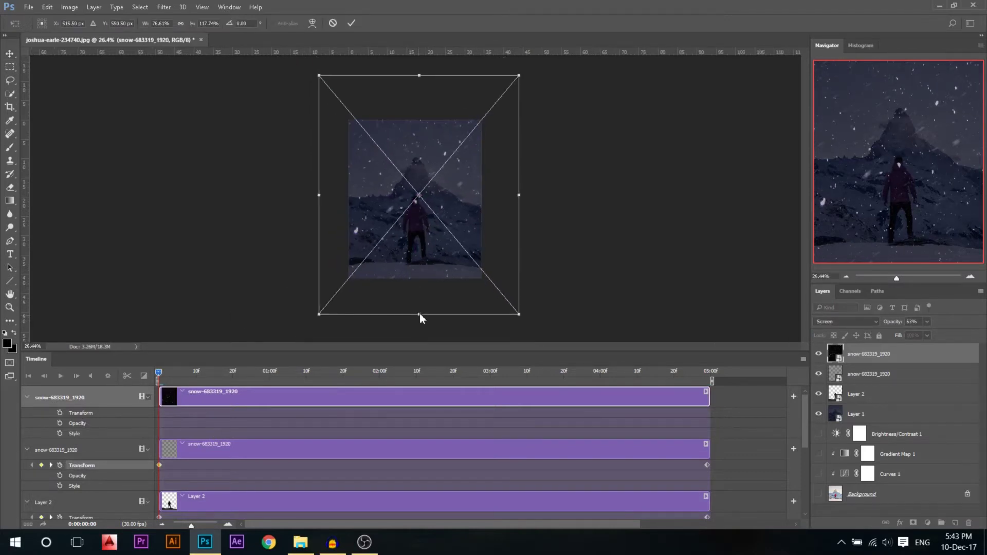
drag(420, 314, 419, 293)
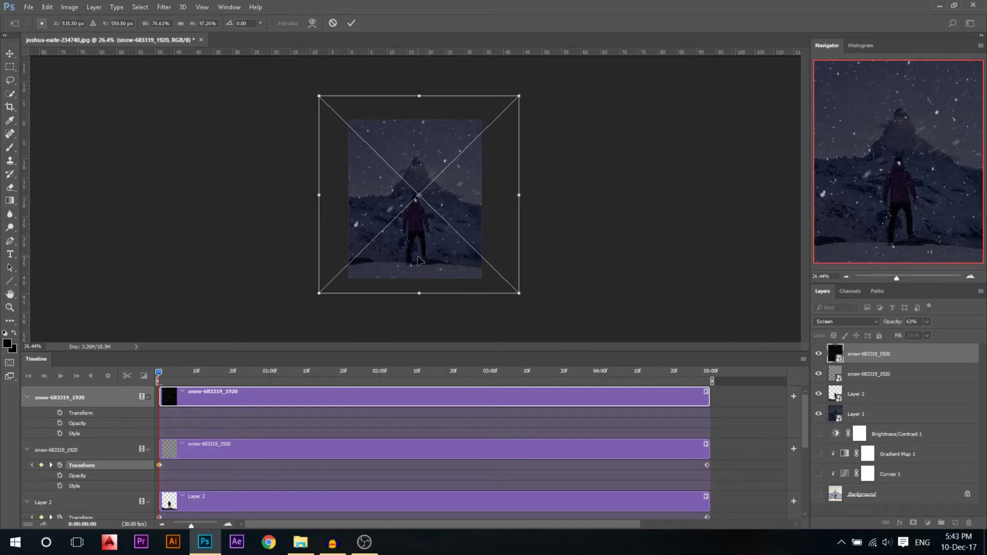
key(Return)
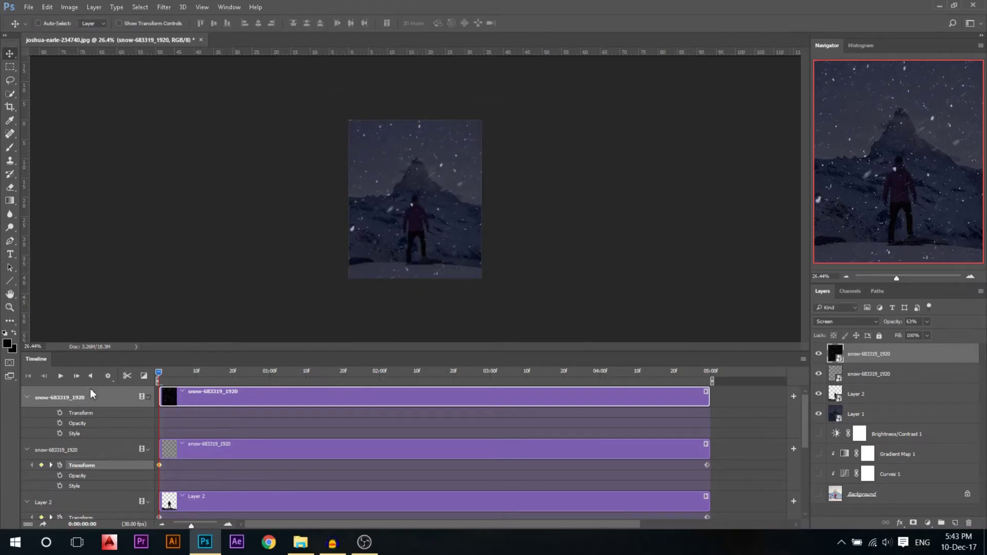
Step: Move the upper snow layer up and to the right, and add a Transform keyframe for it at the start
key(ctrl+t)
drag(398, 273, 422, 244)
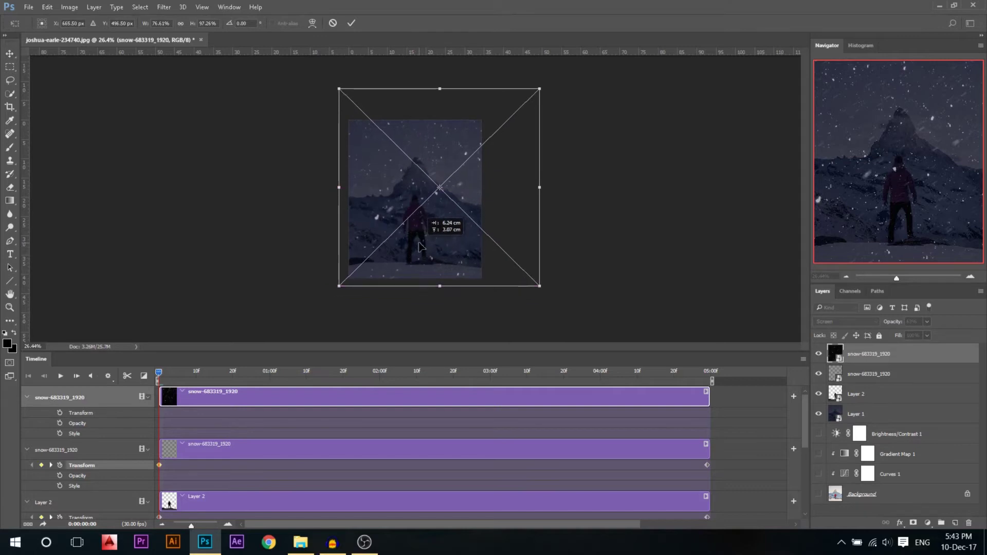
key(Return)
click(60, 413)
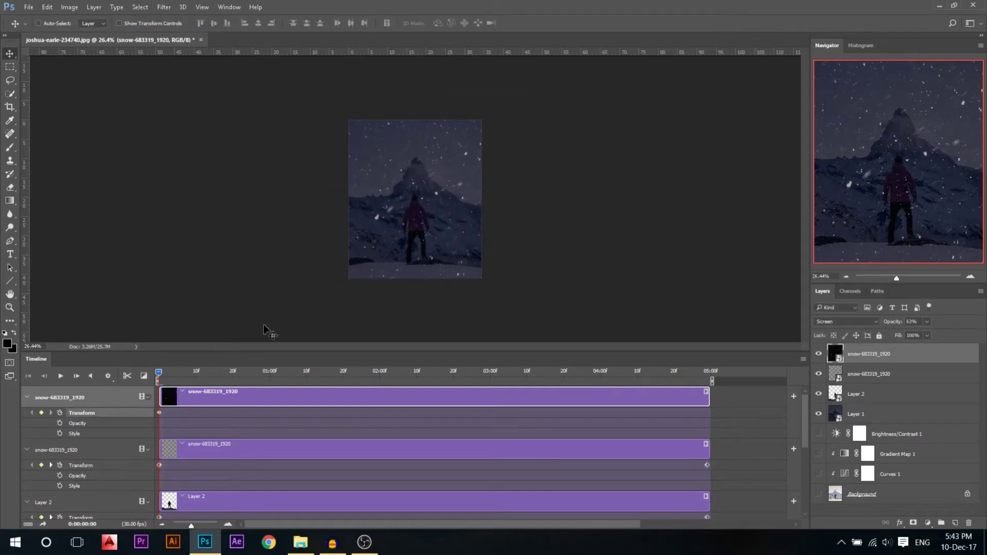
Step: At 0:00:02:02, shift the upper snow layer down and to the left to add a second Transform keyframe
drag(159, 377, 386, 355)
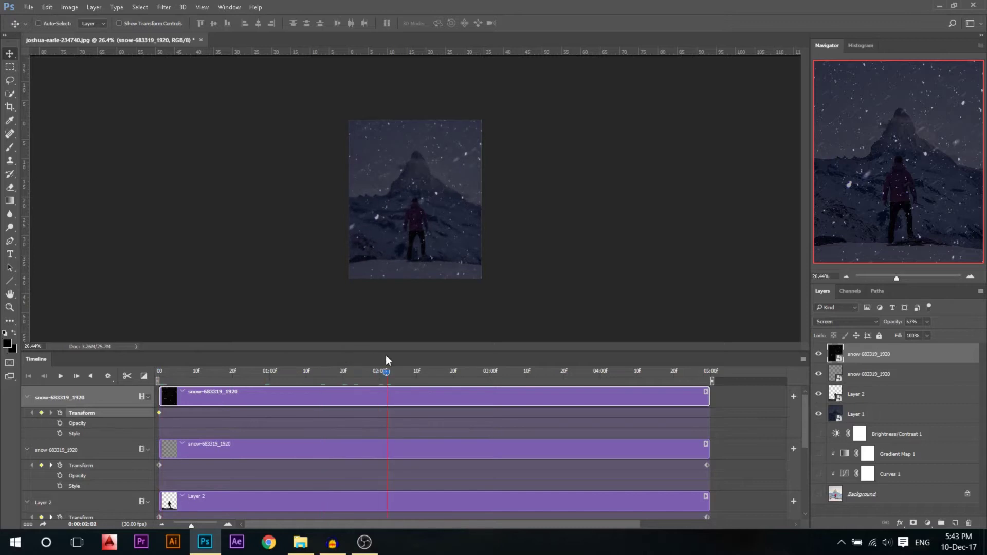
key(ctrl+g)
key(ctrl+z)
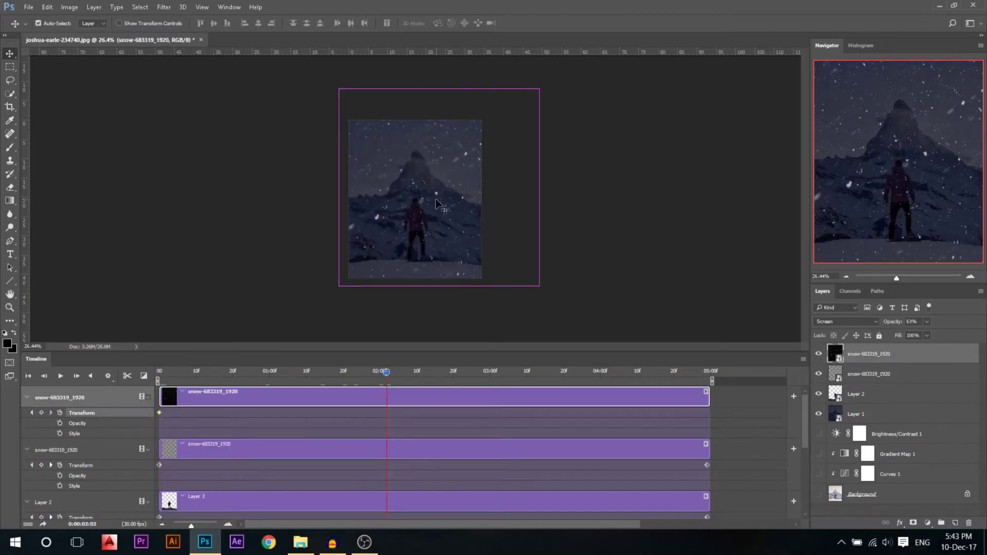
key(ctrl+t)
drag(443, 207, 432, 229)
key(Return)
Step: At 0:00:04:04, move the upper snow layer further down and left to add a third Transform keyframe
drag(387, 384, 615, 376)
key(ctrl+t)
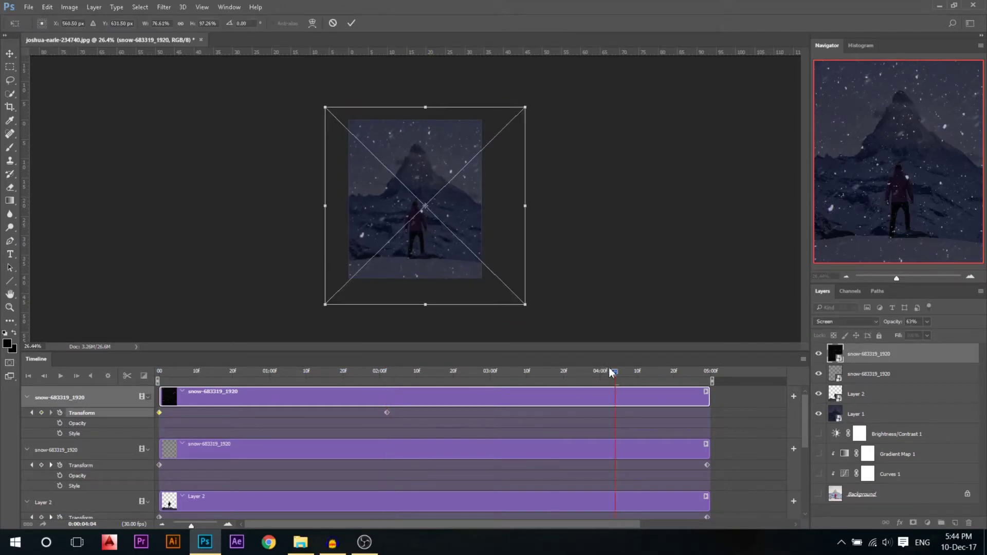
drag(448, 268, 412, 278)
key(Return)
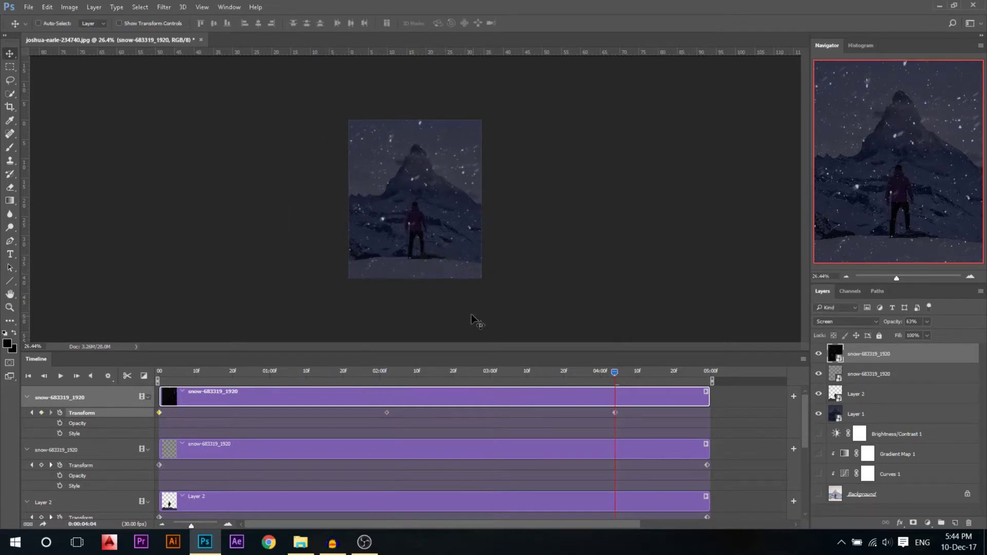
Step: Add an Opacity keyframe to the upper snow layer at the start and a lower-opacity keyframe at 0:00:01:19
drag(615, 377, 159, 401)
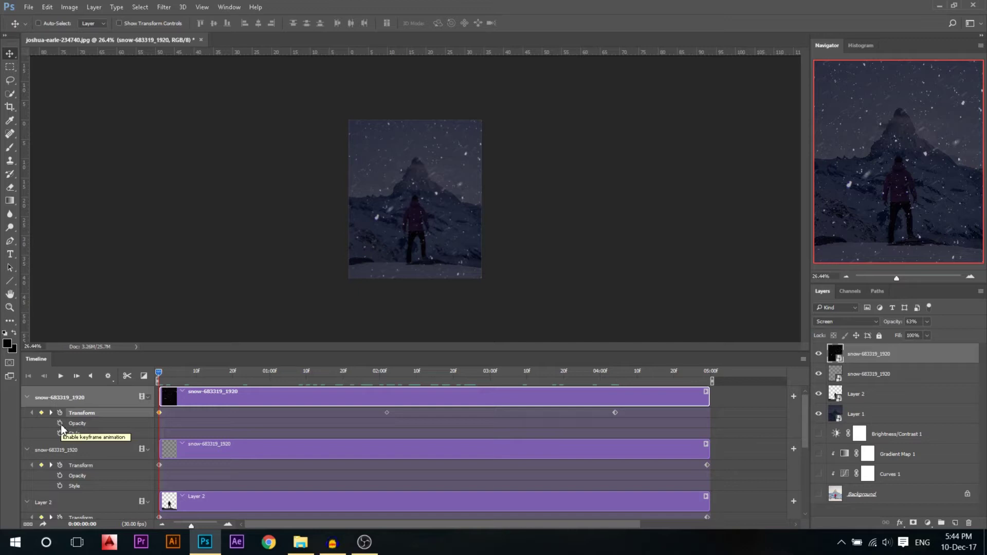
click(61, 428)
drag(158, 371, 339, 372)
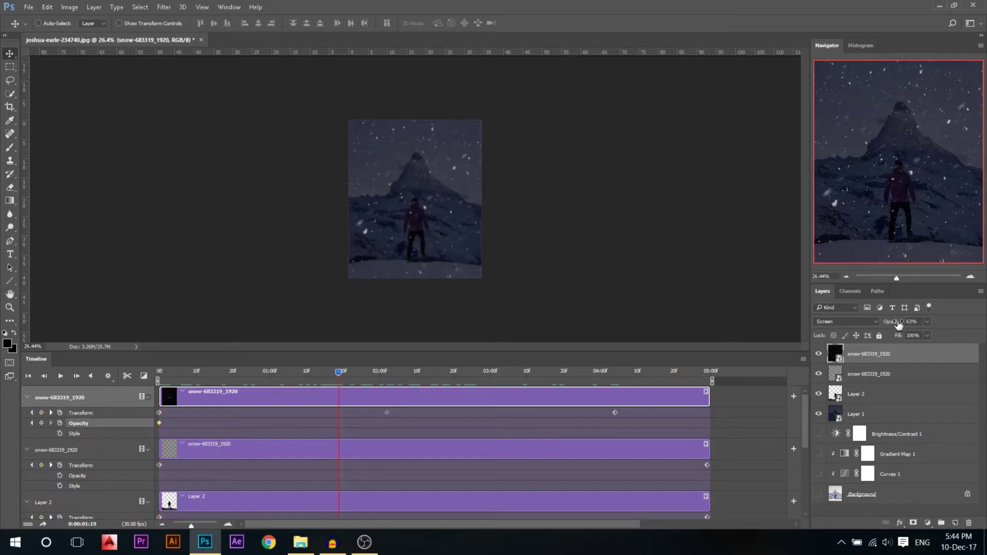
mouse_move(888, 324)
mouse_down()
mouse_move(880, 325)
mouse_move(898, 326)
mouse_up()
Step: Set the upper snow layer's opacity to 52% at 0:00:02:25 and fade the layer out with an Opacity keyframe at 0:00:04:29
click(471, 376)
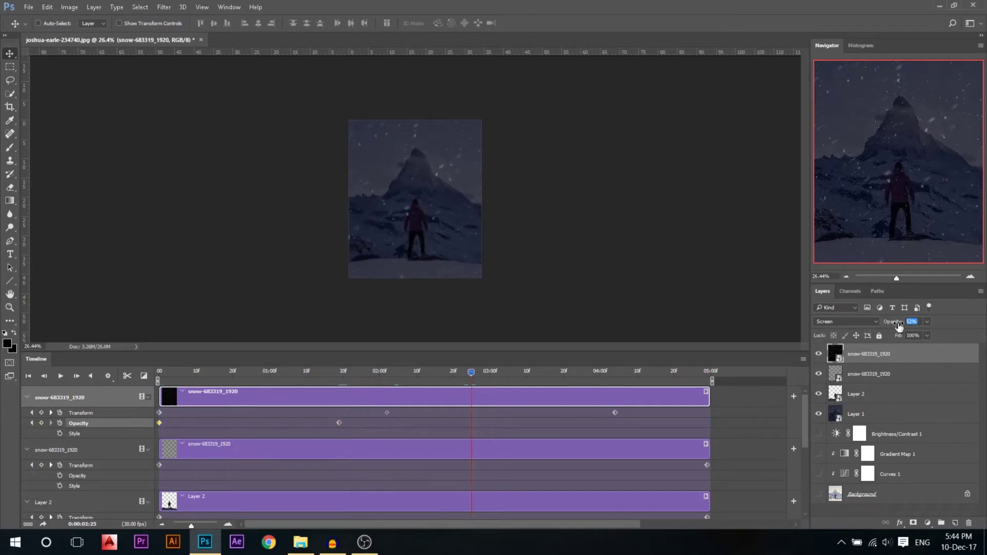
click(687, 372)
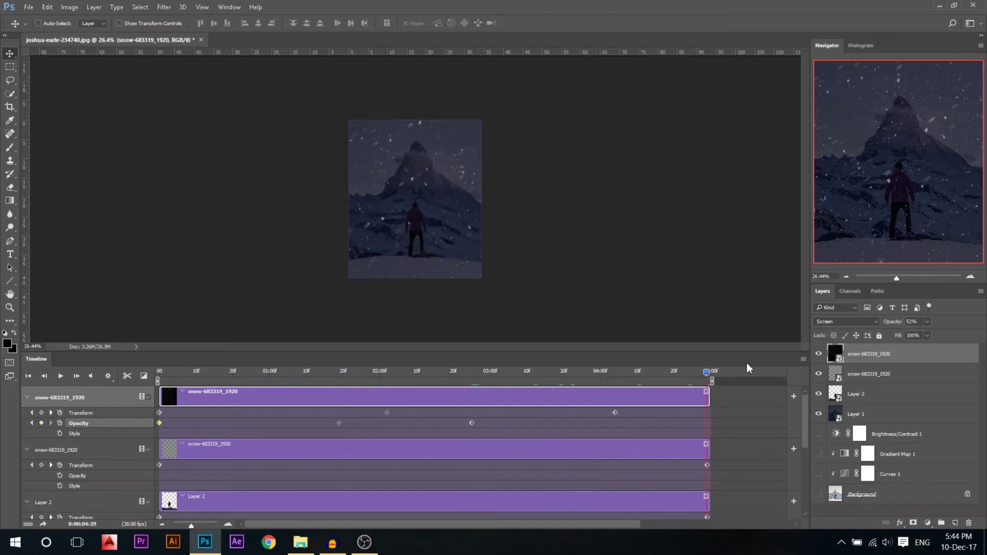
drag(893, 324, 673, 326)
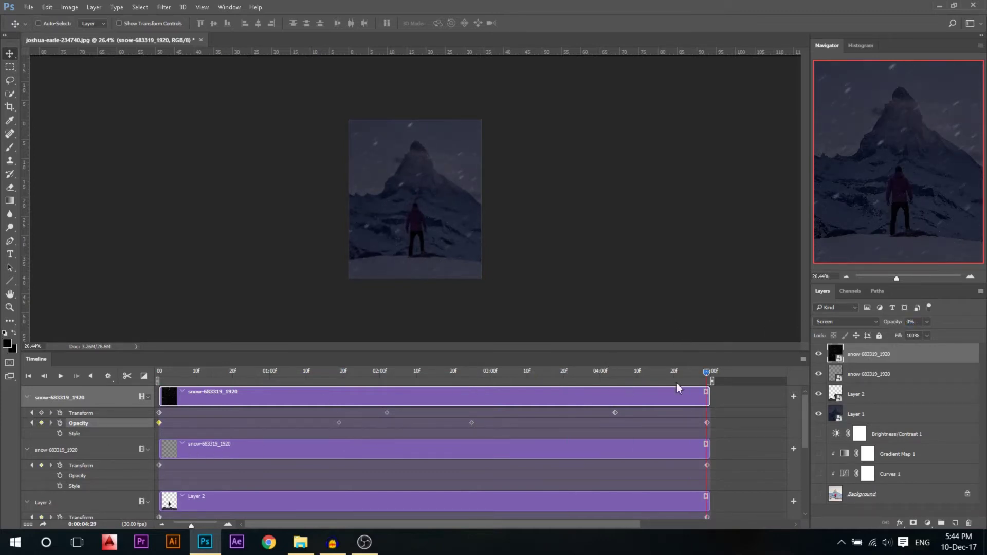
Step: Enable Opacity keyframes on the lower snow layer at the start and set its opacity to 88% at 0:00:00:24
drag(707, 376, 140, 379)
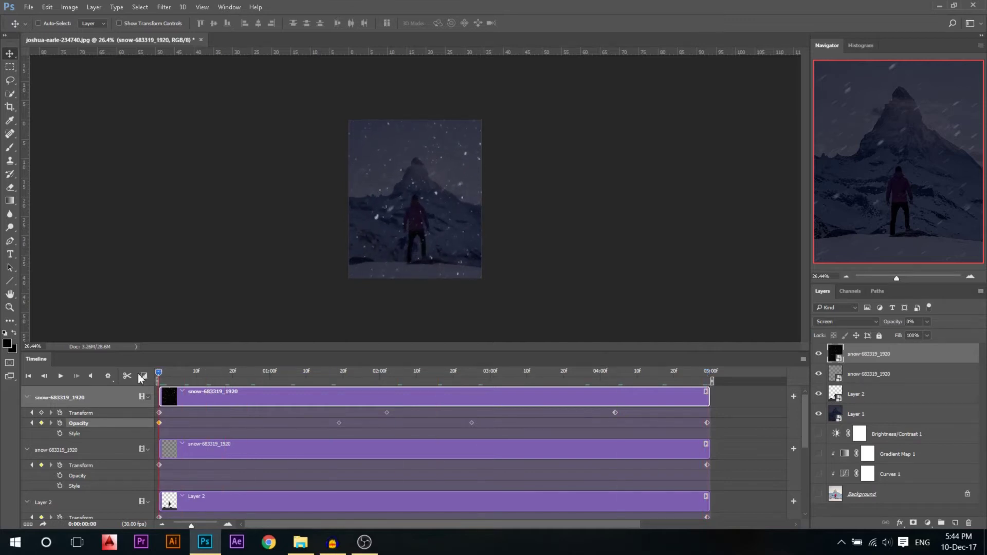
click(59, 476)
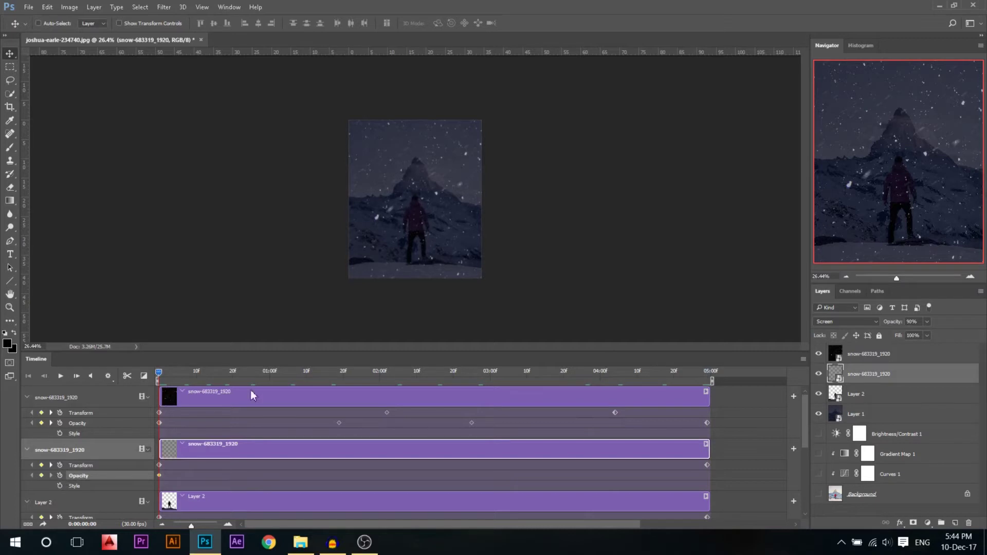
drag(160, 376, 247, 374)
drag(900, 323, 897, 322)
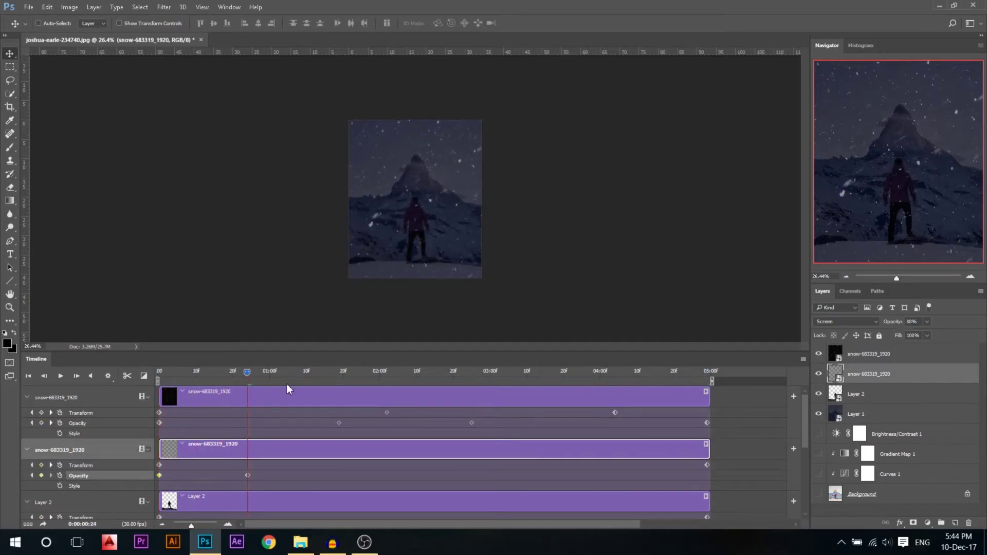
Step: Change the lower snow layer's starting opacity to 34% and add a 78% Opacity keyframe at 0:00:01:23
drag(248, 374, 114, 380)
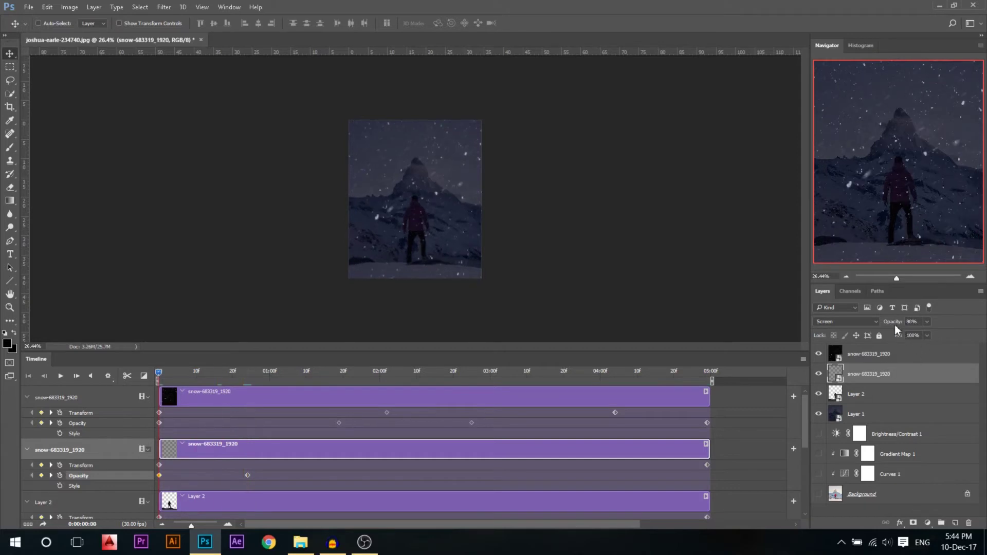
drag(894, 325, 894, 326)
drag(158, 374, 354, 374)
drag(890, 324, 886, 324)
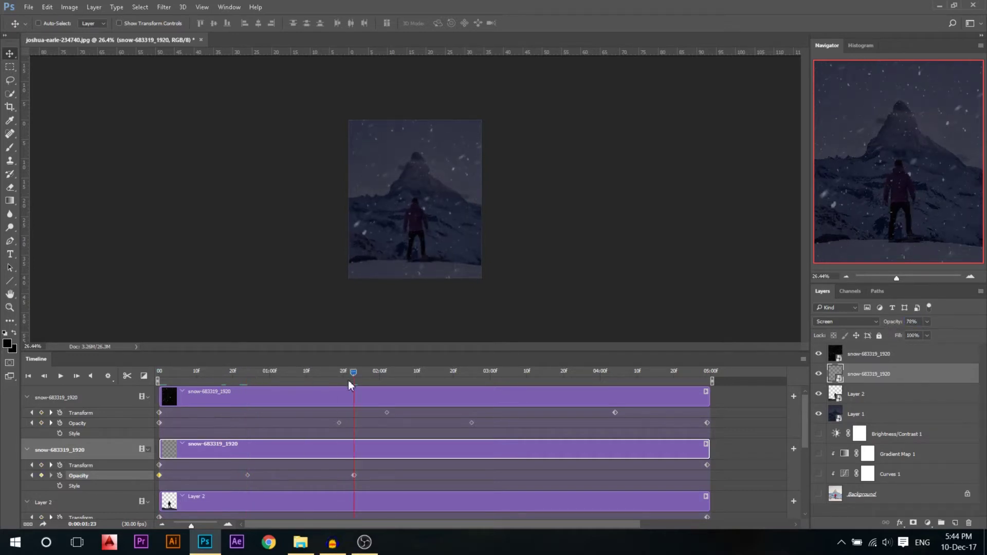
Step: Add lower snow layer Opacity keyframes of 50% at 0:00:03:04, a changed value around 0:00:04:15, and 51% at 0:00:04:29
drag(361, 376, 503, 378)
drag(897, 324, 881, 325)
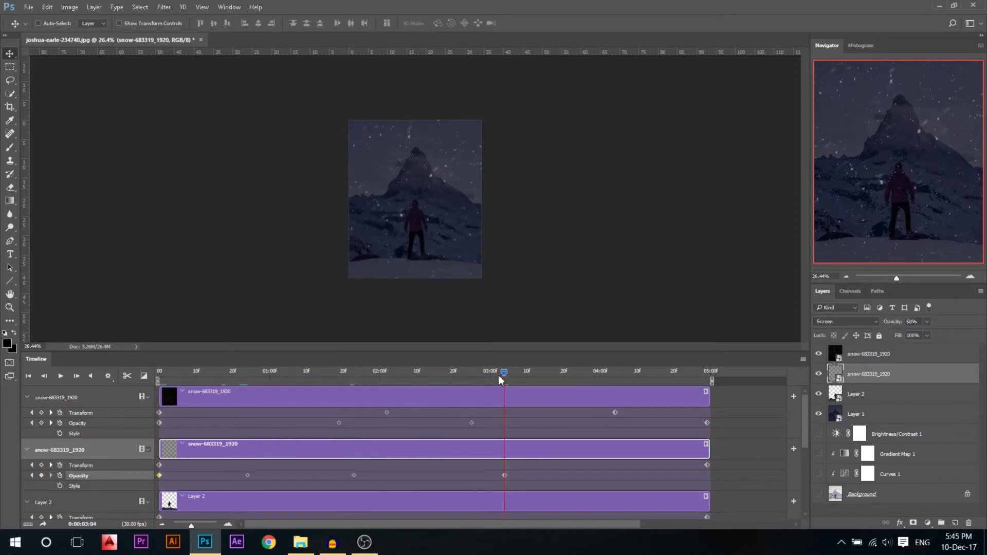
click(653, 374)
drag(896, 326, 893, 324)
drag(661, 374, 719, 374)
drag(896, 324, 902, 324)
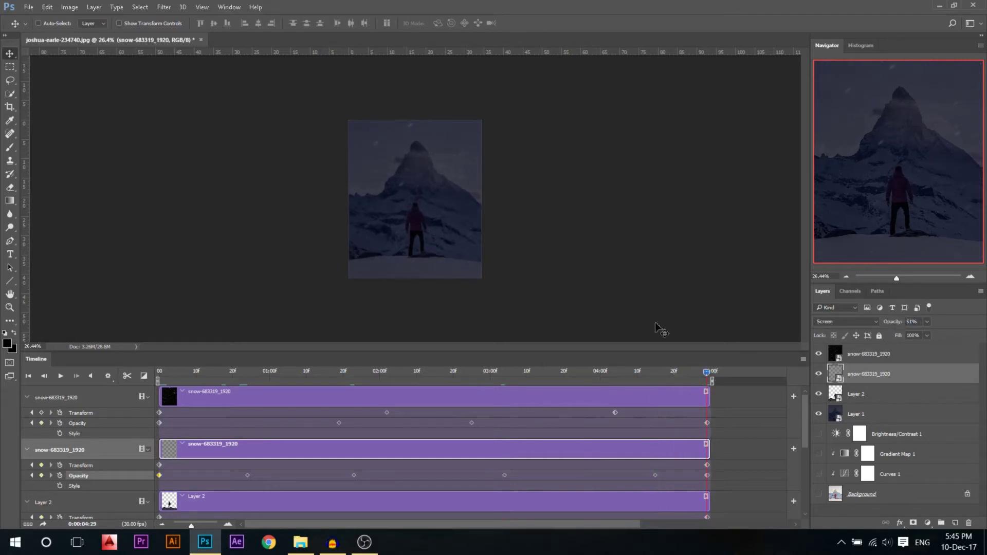
Step: Return to the start of the timeline and play the animation to review the falling snow
drag(708, 372, 697, 379)
drag(578, 374, 153, 388)
key(space)
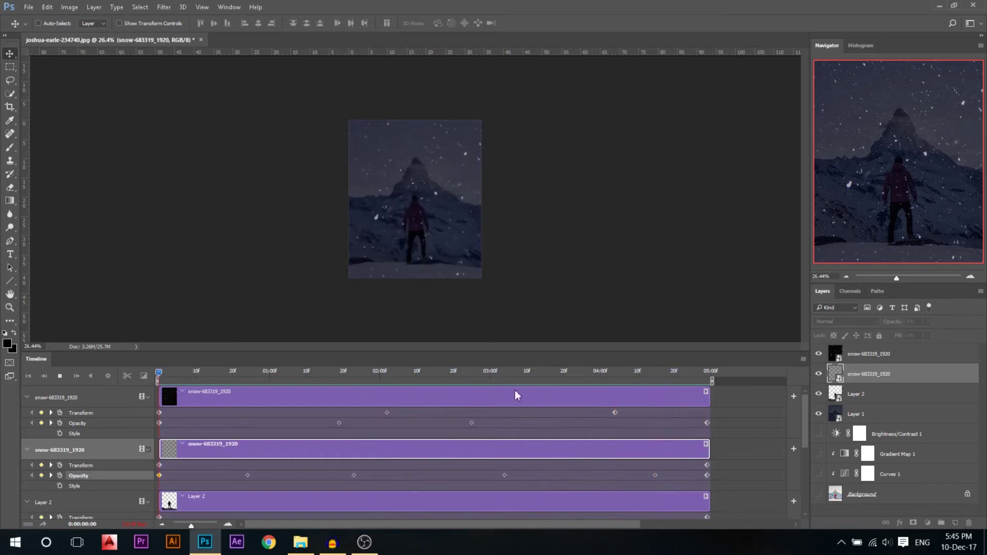
key(space)
Step: Add the howling wind sound file to the timeline's audio track
scroll(325, 416, down, 5)
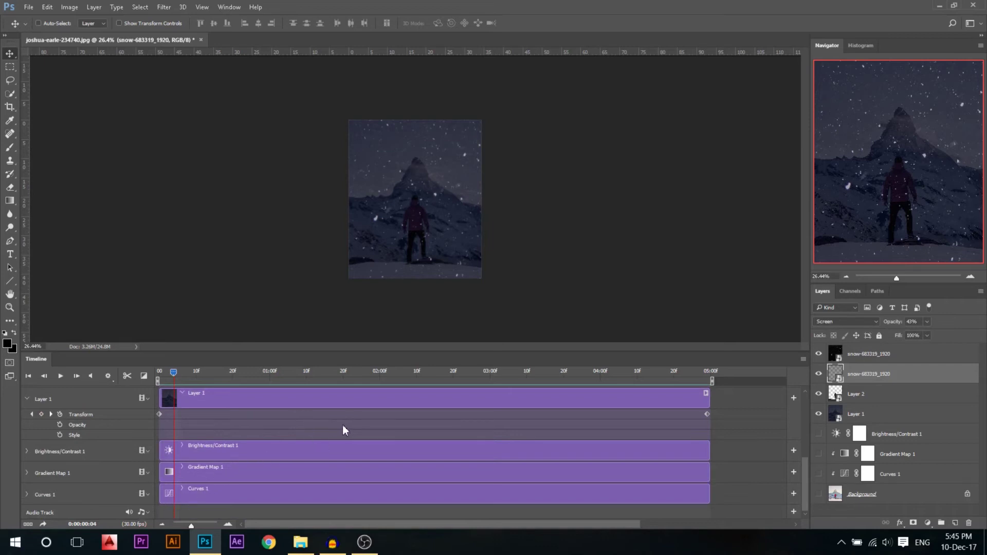
click(145, 513)
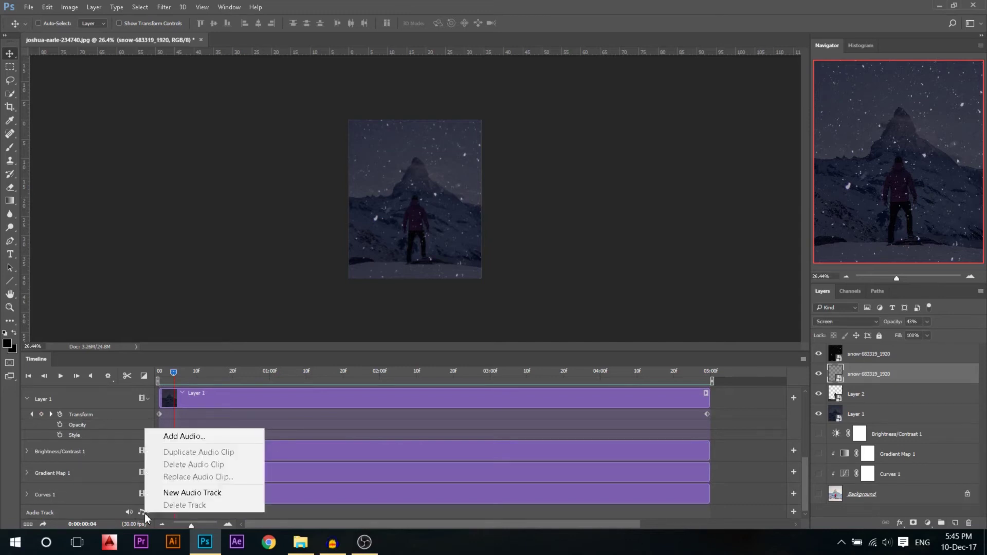
click(184, 437)
double_click(152, 119)
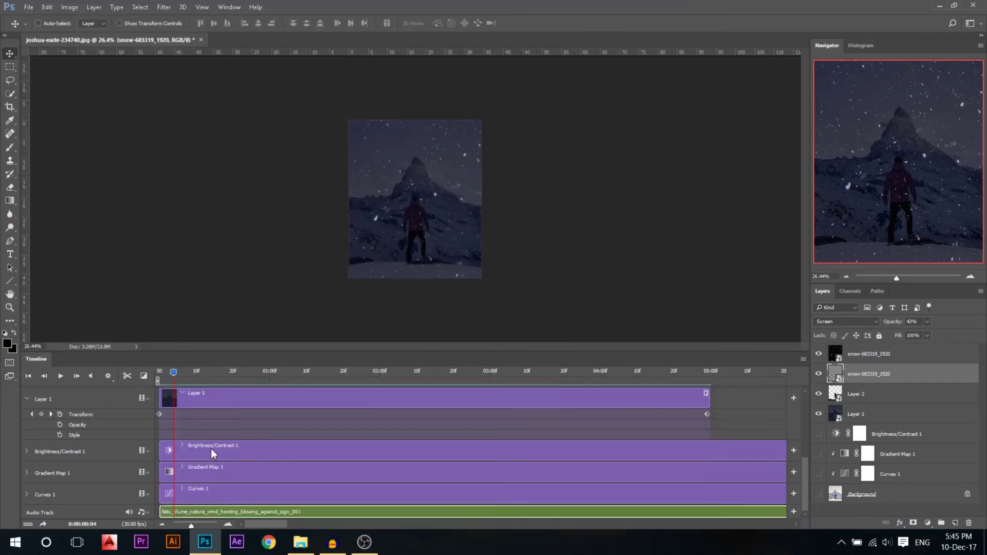
Step: Trim the end of the wind audio clip to 5 seconds so it matches the layers' duration
drag(288, 525, 307, 523)
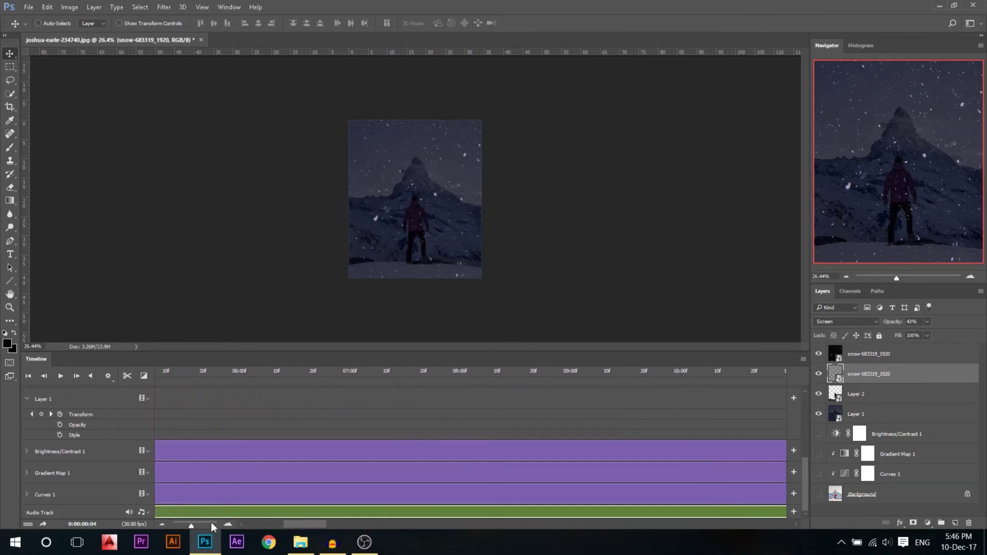
drag(191, 525, 178, 528)
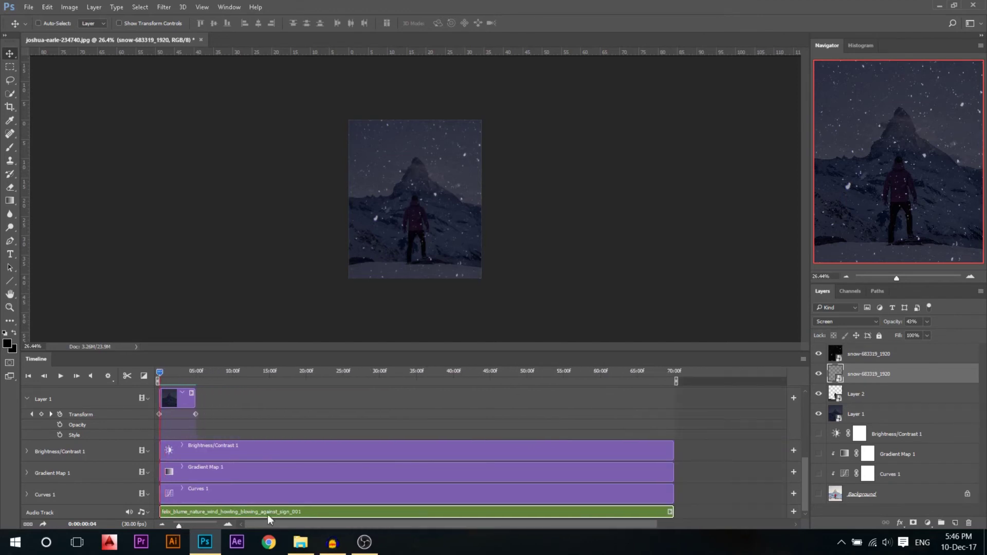
drag(671, 509, 195, 529)
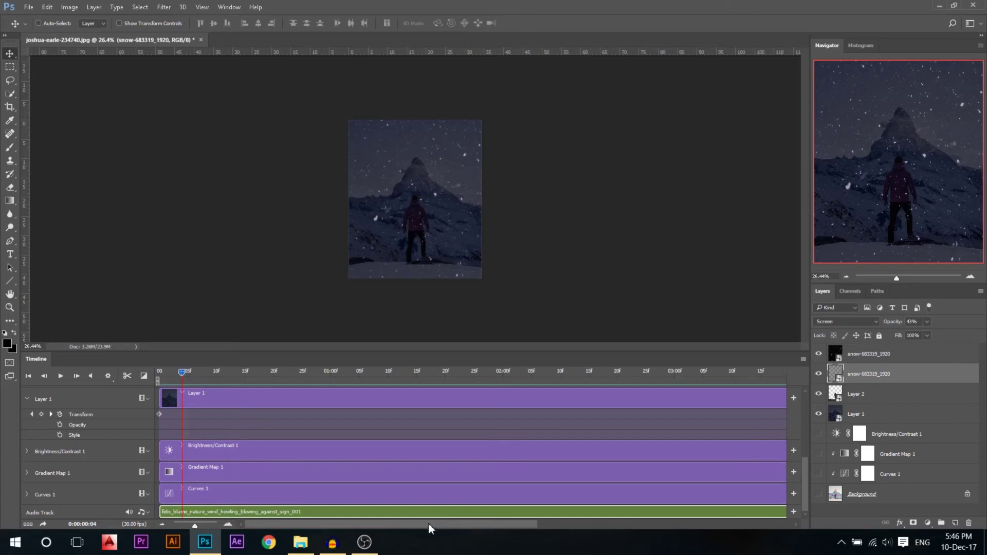
click(189, 526)
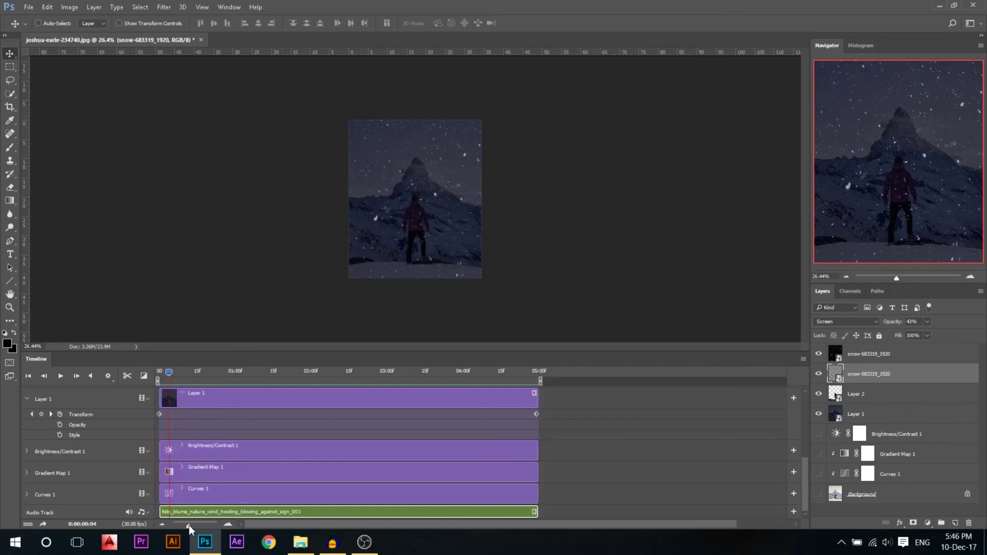
Step: Lower the upper snow layer's opacity to about 18% at the start of the timeline
drag(170, 374, 155, 376)
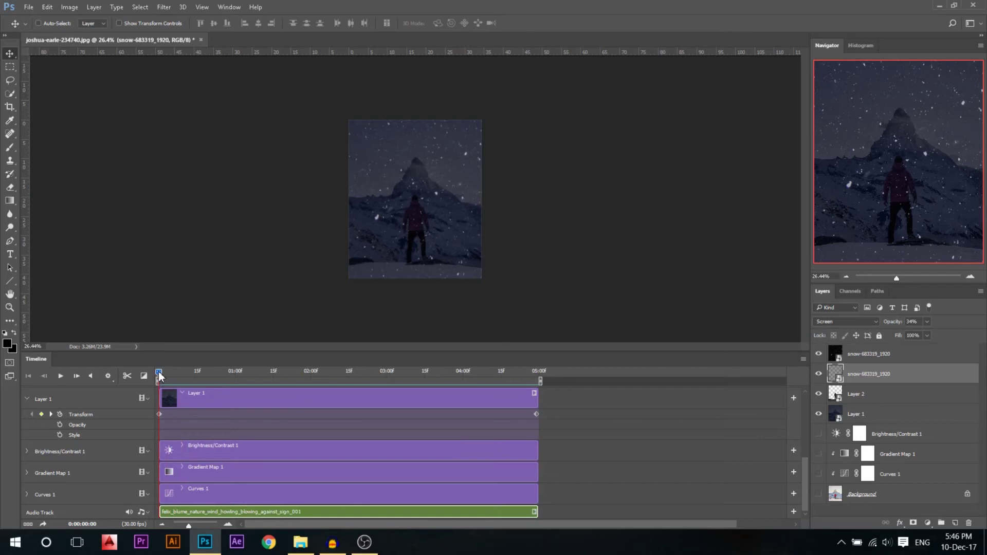
scroll(181, 413, up, 4)
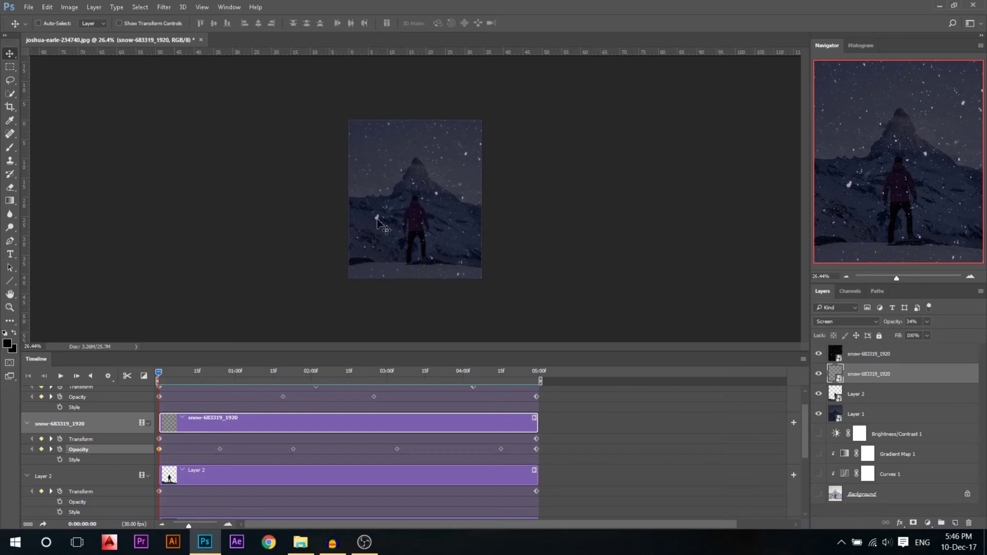
click(819, 354)
click(820, 355)
click(874, 355)
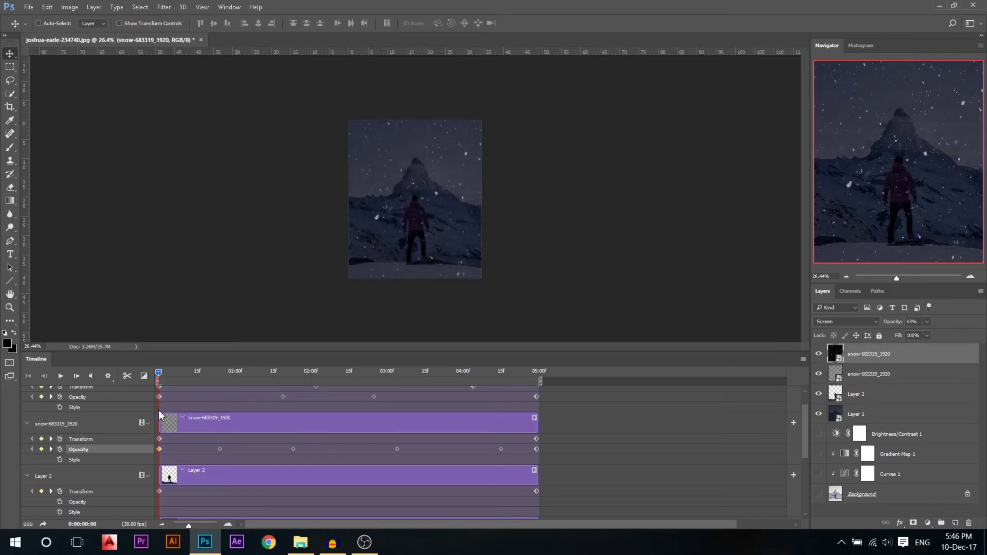
scroll(176, 423, up, 1)
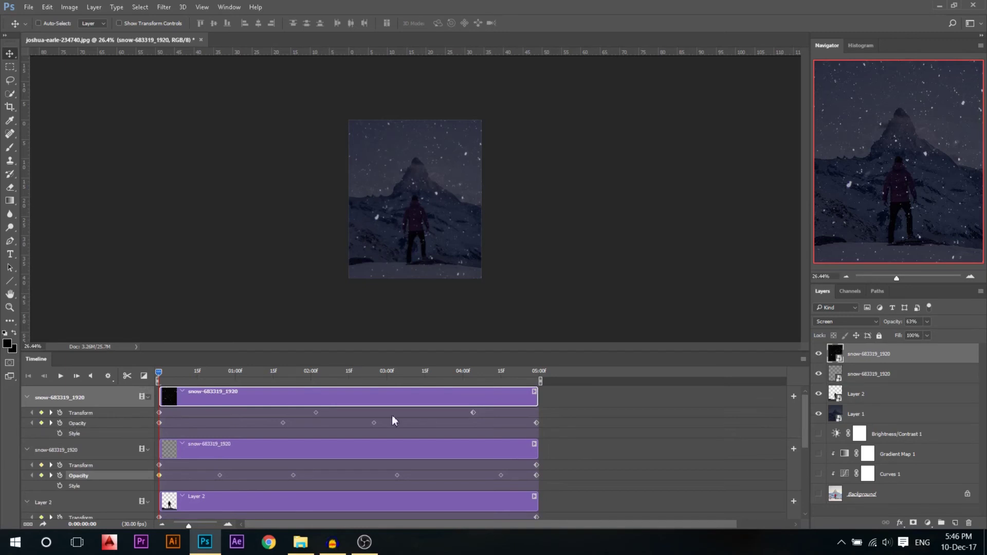
mouse_move(895, 324)
mouse_down()
mouse_move(881, 323)
mouse_move(901, 323)
mouse_up()
drag(217, 366, 128, 344)
Step: Open the Render Video settings and use the H.264 format with the High Quality preset
click(30, 7)
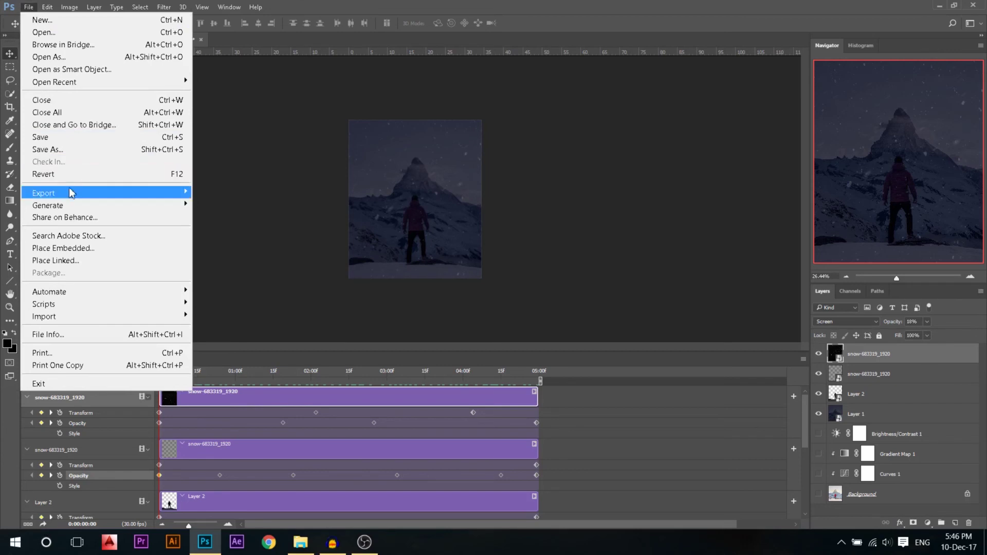
mouse_move(71, 193)
click(239, 365)
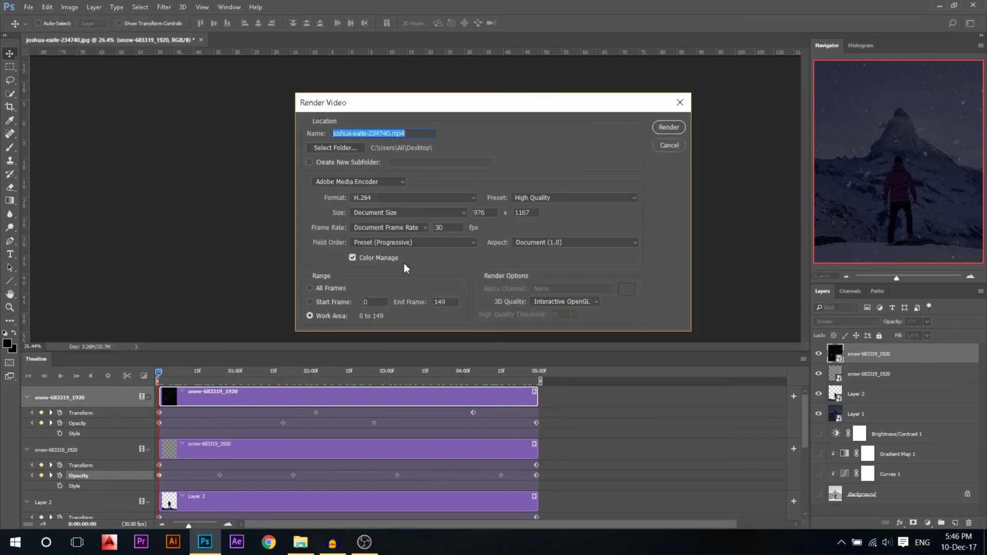
click(514, 202)
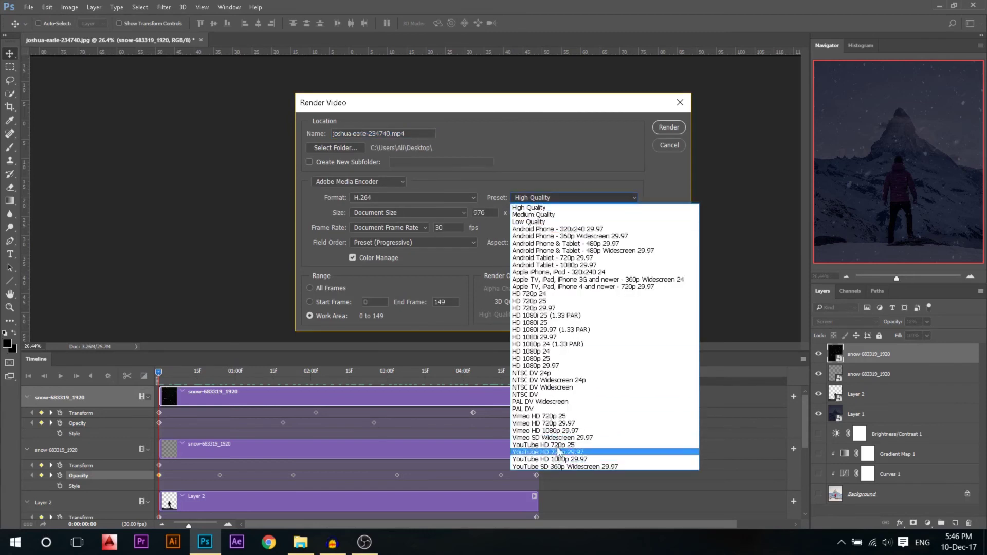
click(527, 207)
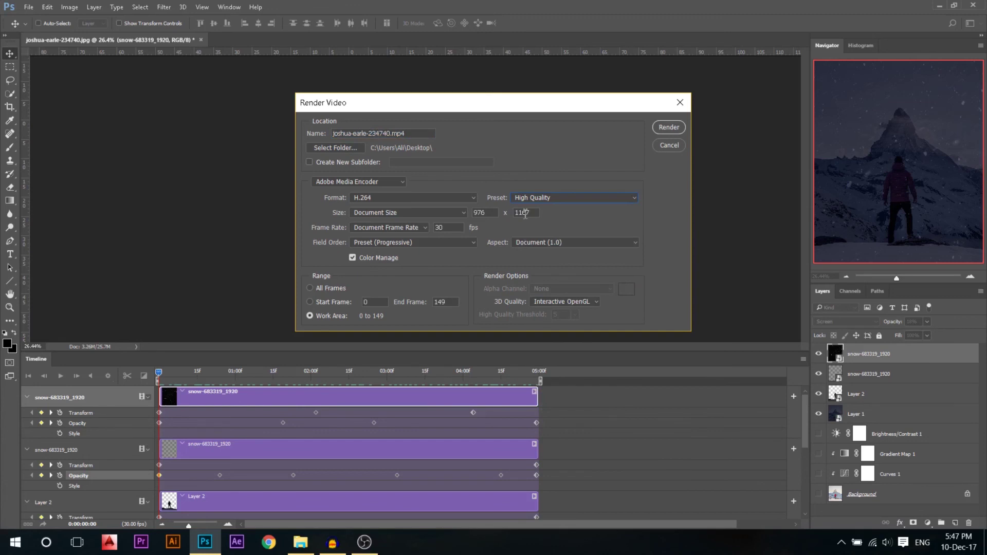
Step: Name the output video Snow Introduction and render it to the Desktop folder
click(346, 153)
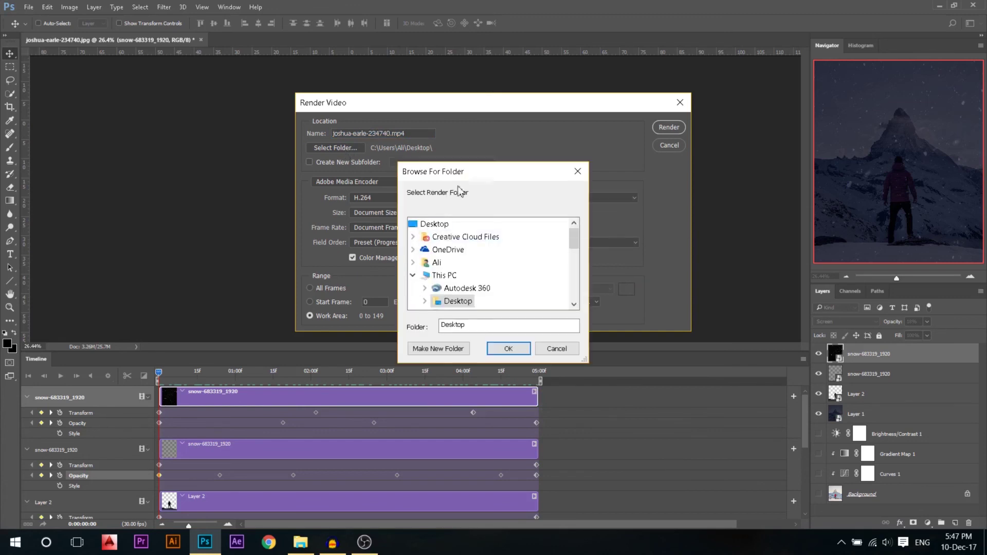
click(576, 170)
click(422, 135)
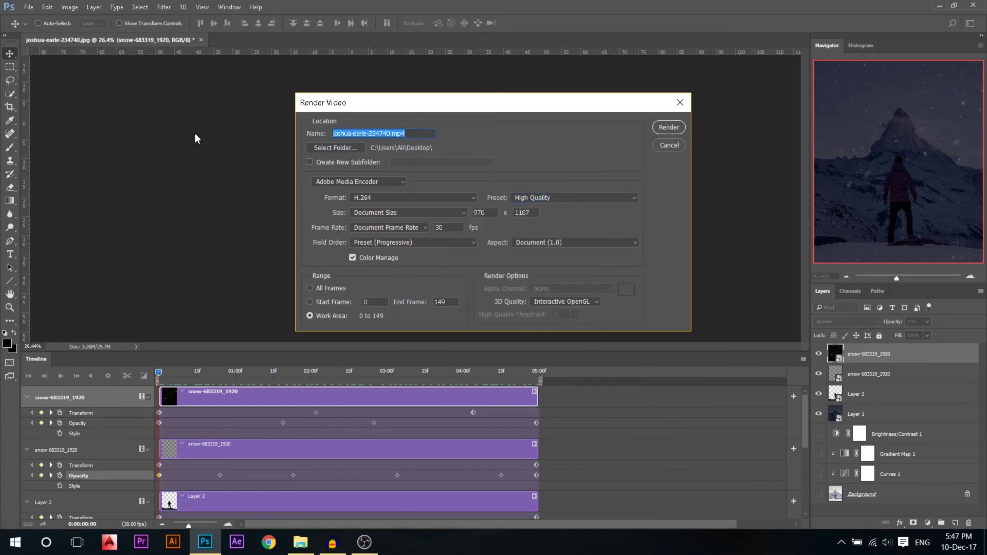
text(Snow Introduction)
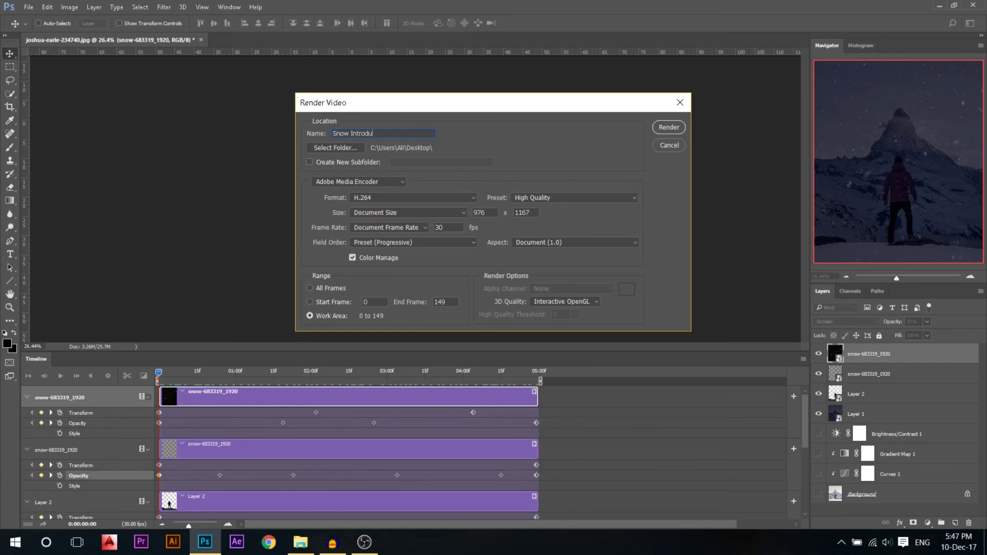
click(677, 132)
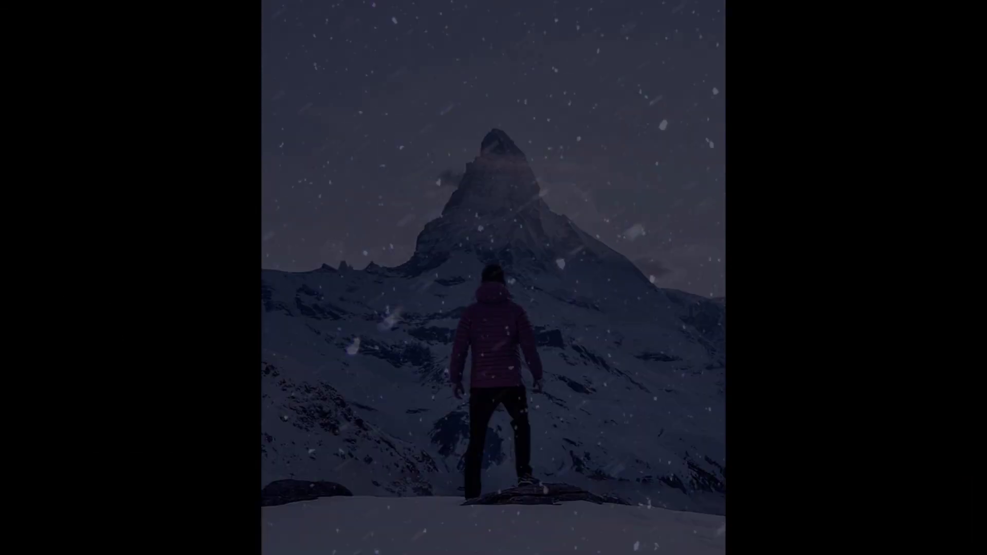
Step: Watch the rendered Snow Introduction video from the beginning in Movies & TV and leave full screen
drag(138, 481, 1, 492)
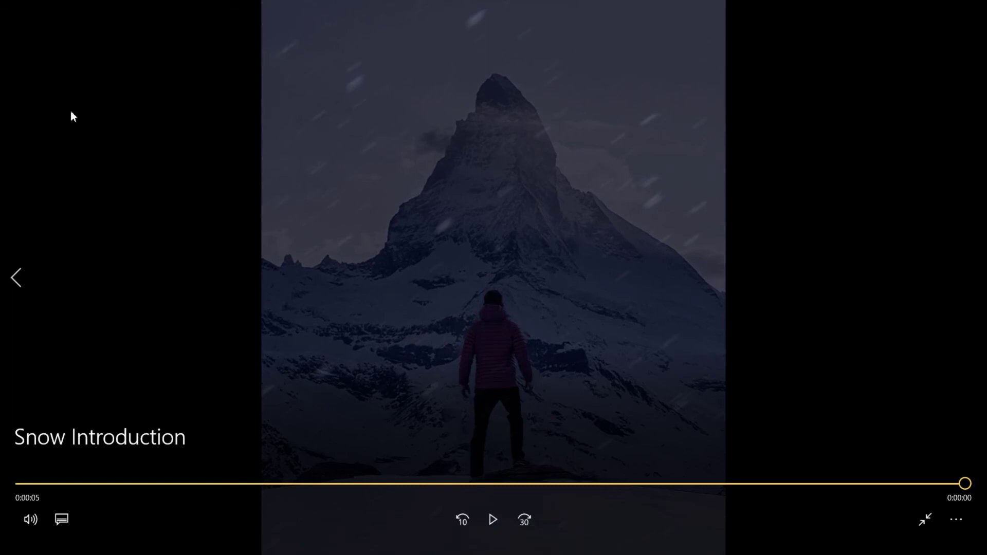
key(Escape)
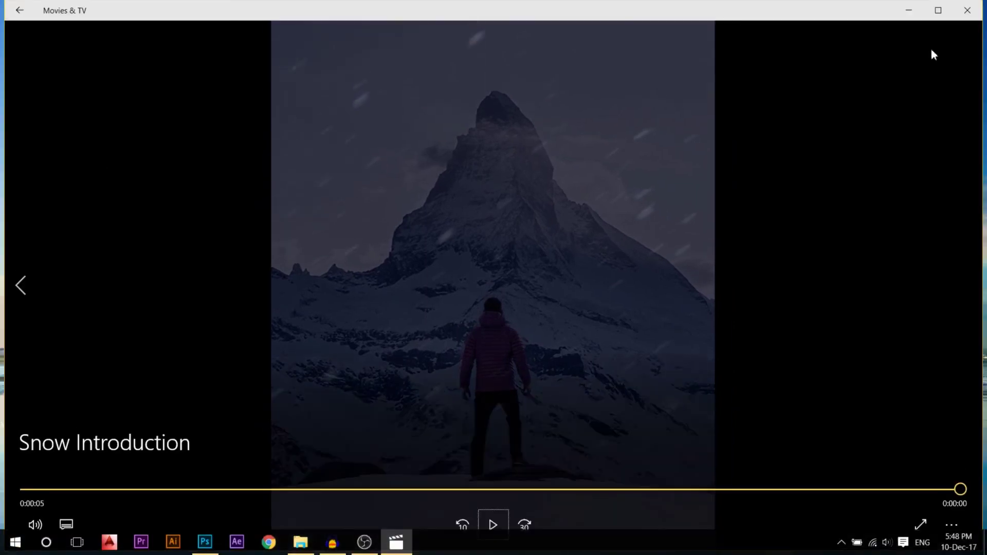